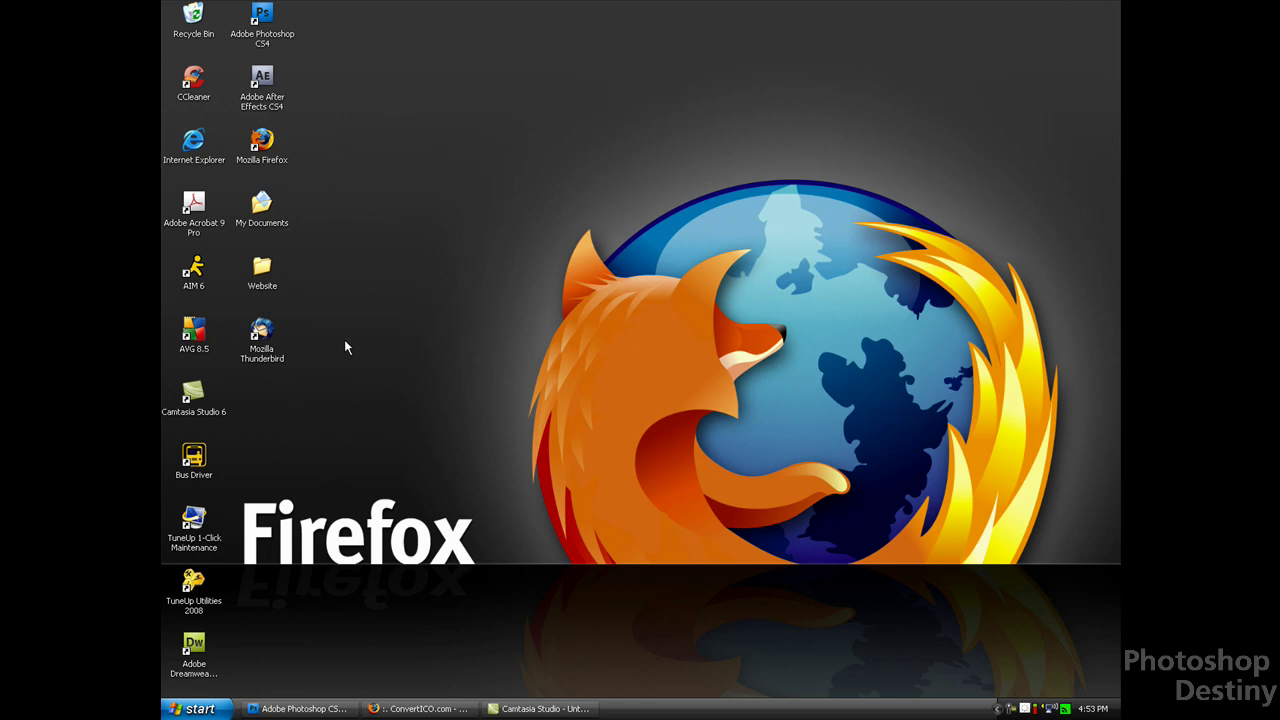
Look into the Photoshop Brushes folder in My Documents and close the folder window.
left_click_drag(212, 261, 211, 294)
double_click(263, 205)
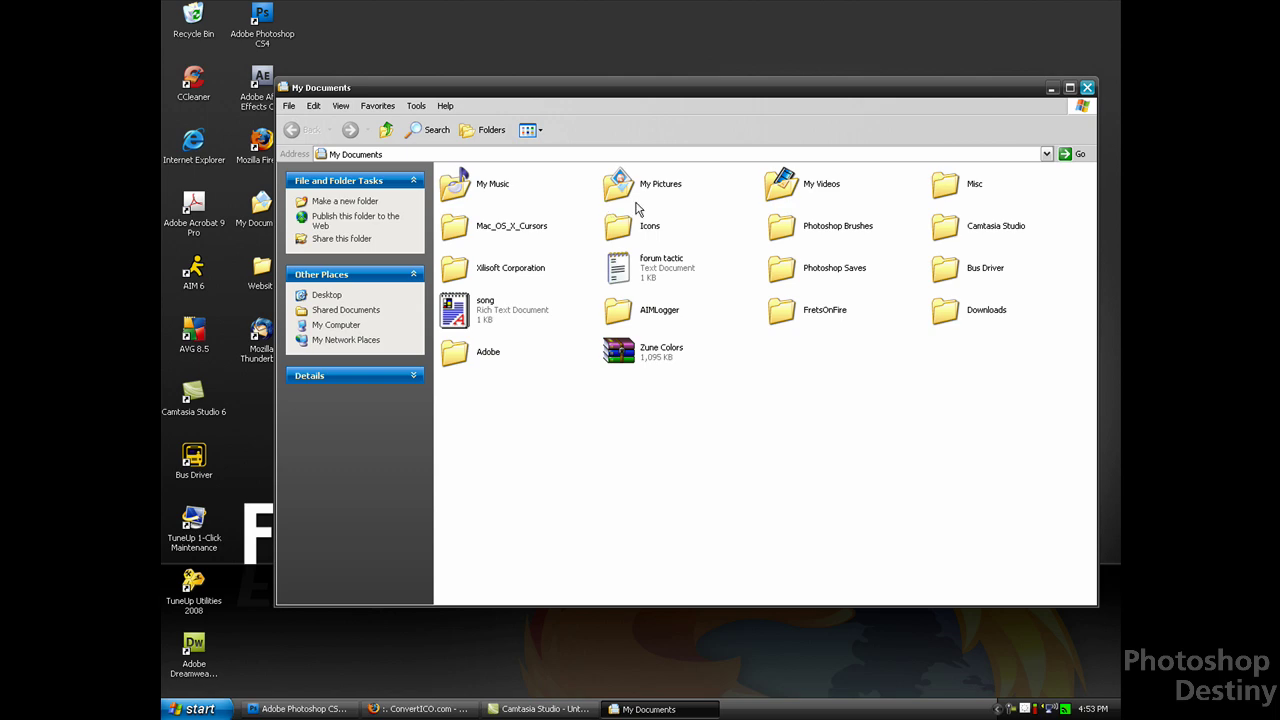
left_click(857, 234)
double_click(783, 230)
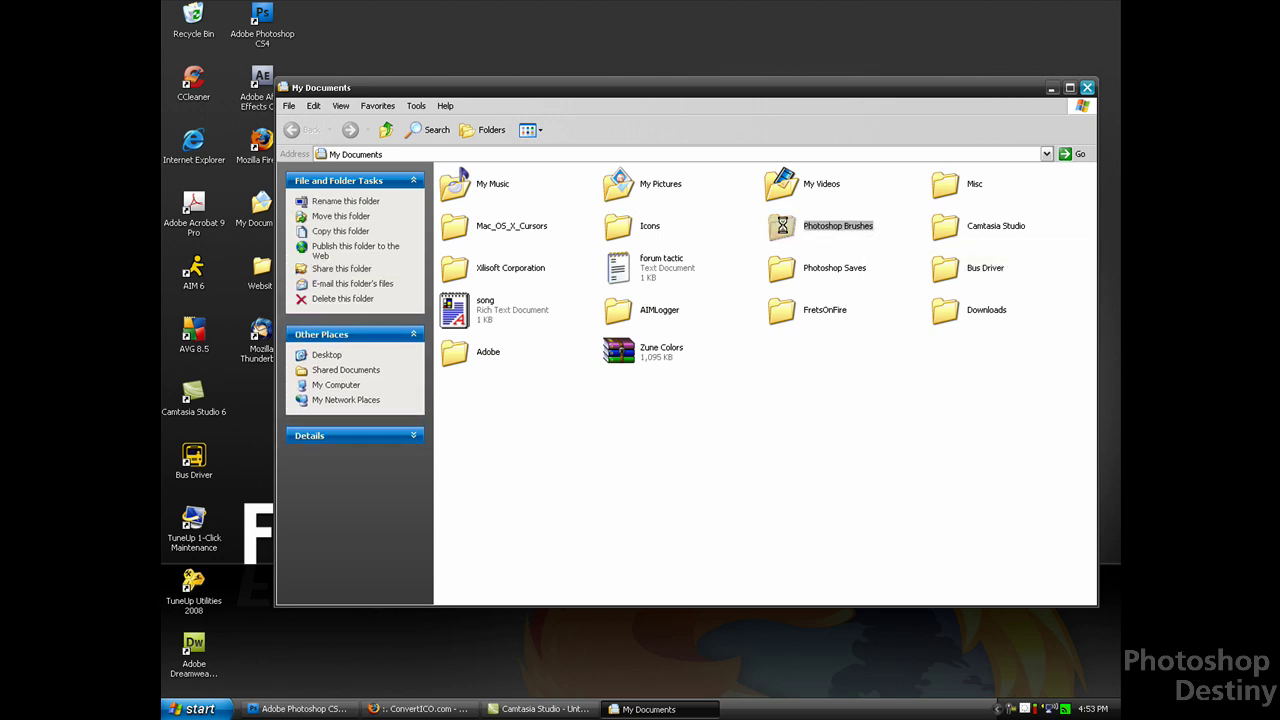
left_click(293, 129)
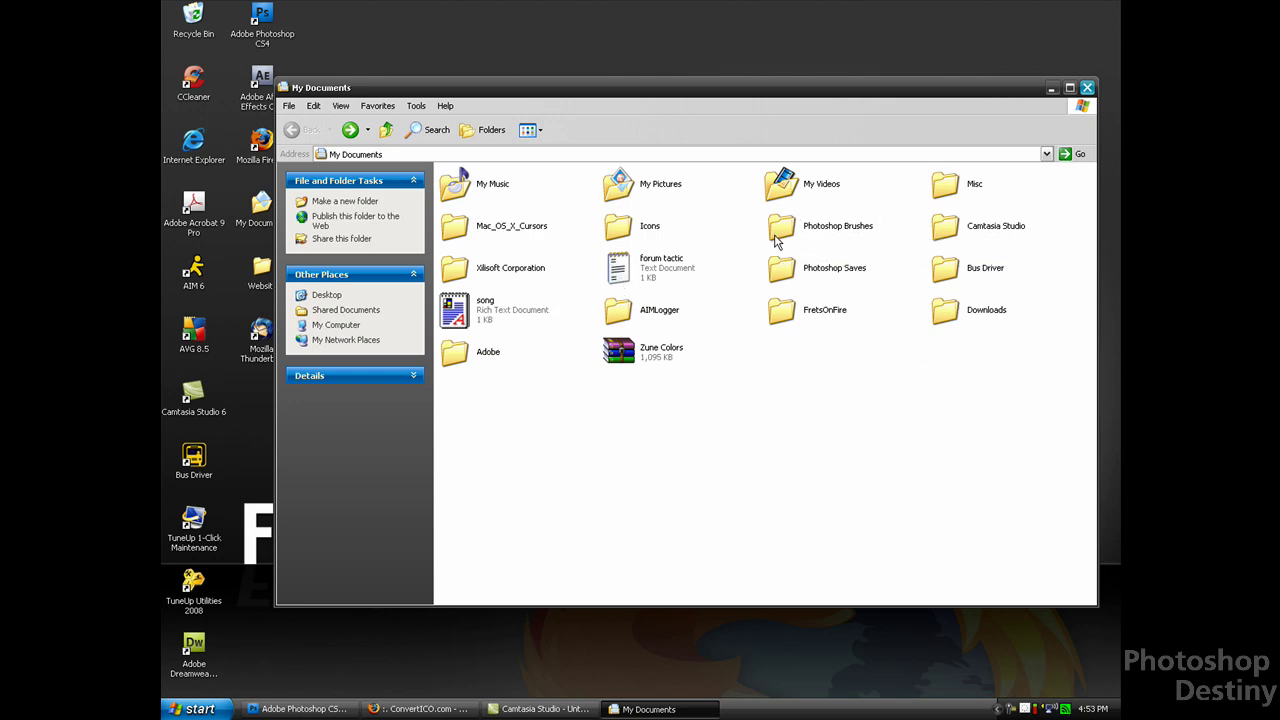
left_click(1087, 89)
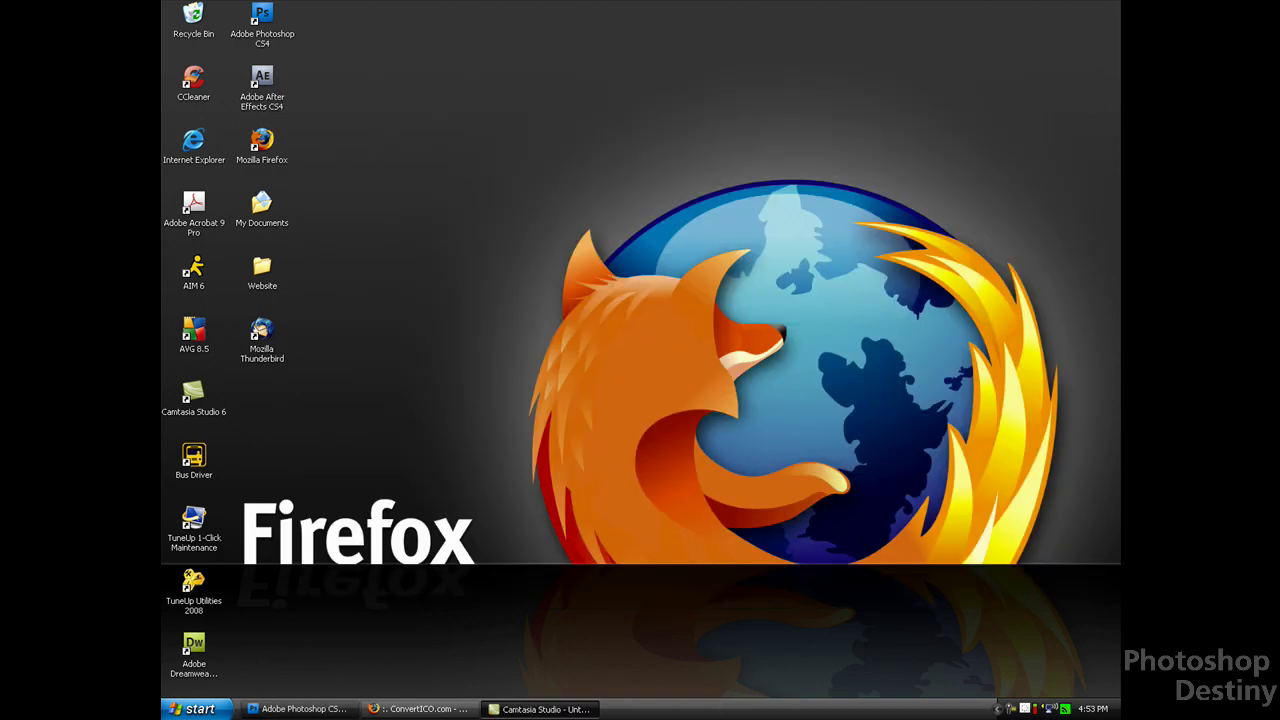
Switch to Photoshop and create a new blank document 250 pixels wide and 250 pixels high.
left_click(335, 709)
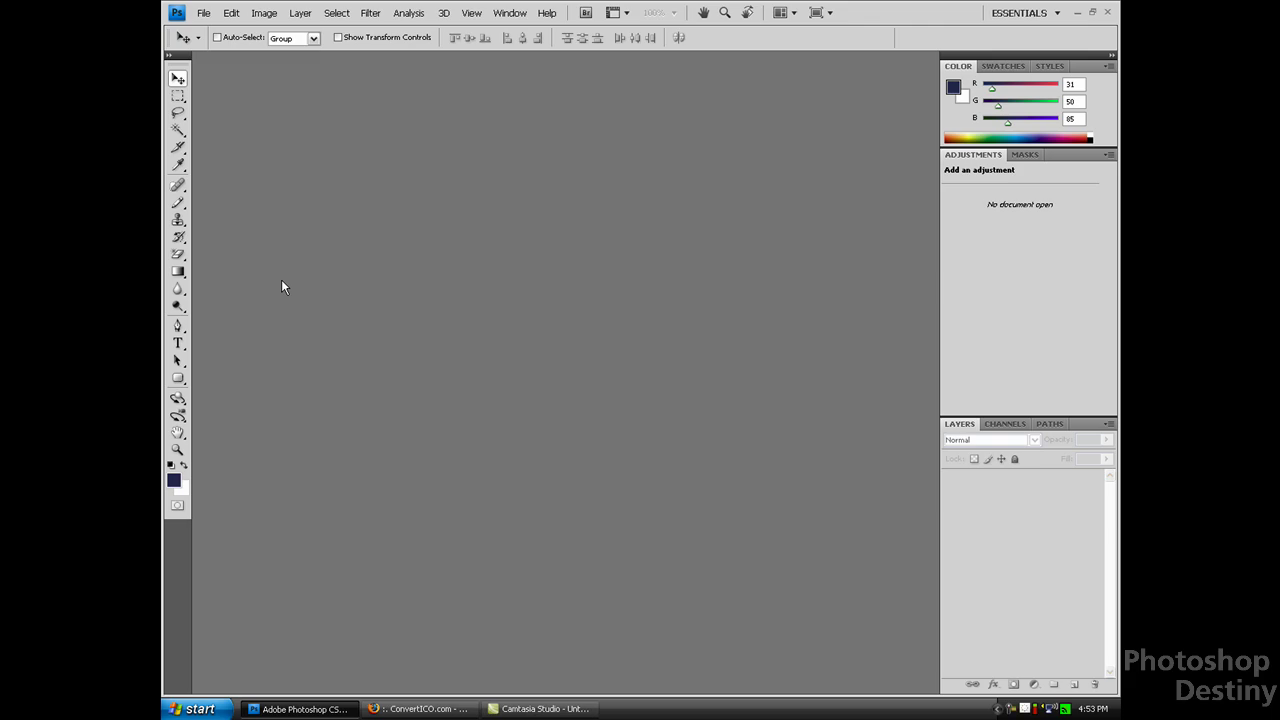
left_click(203, 13)
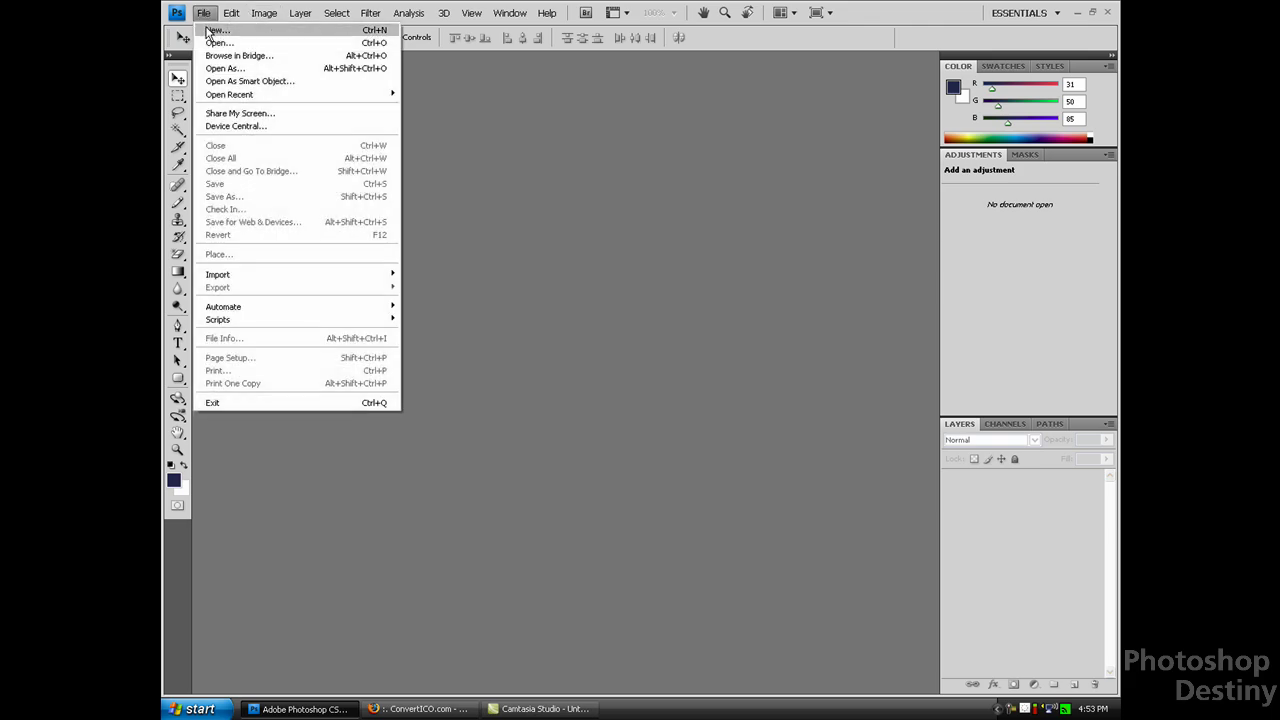
left_click(209, 27)
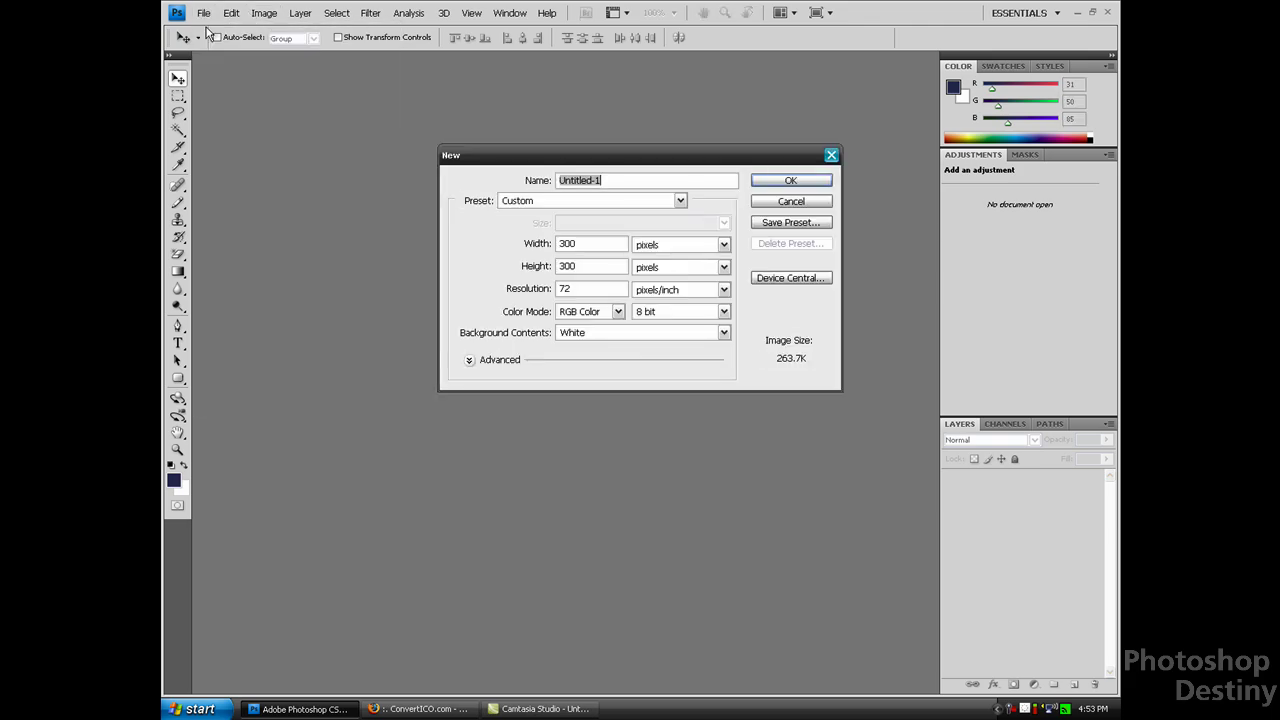
left_click(599, 244)
type("250")
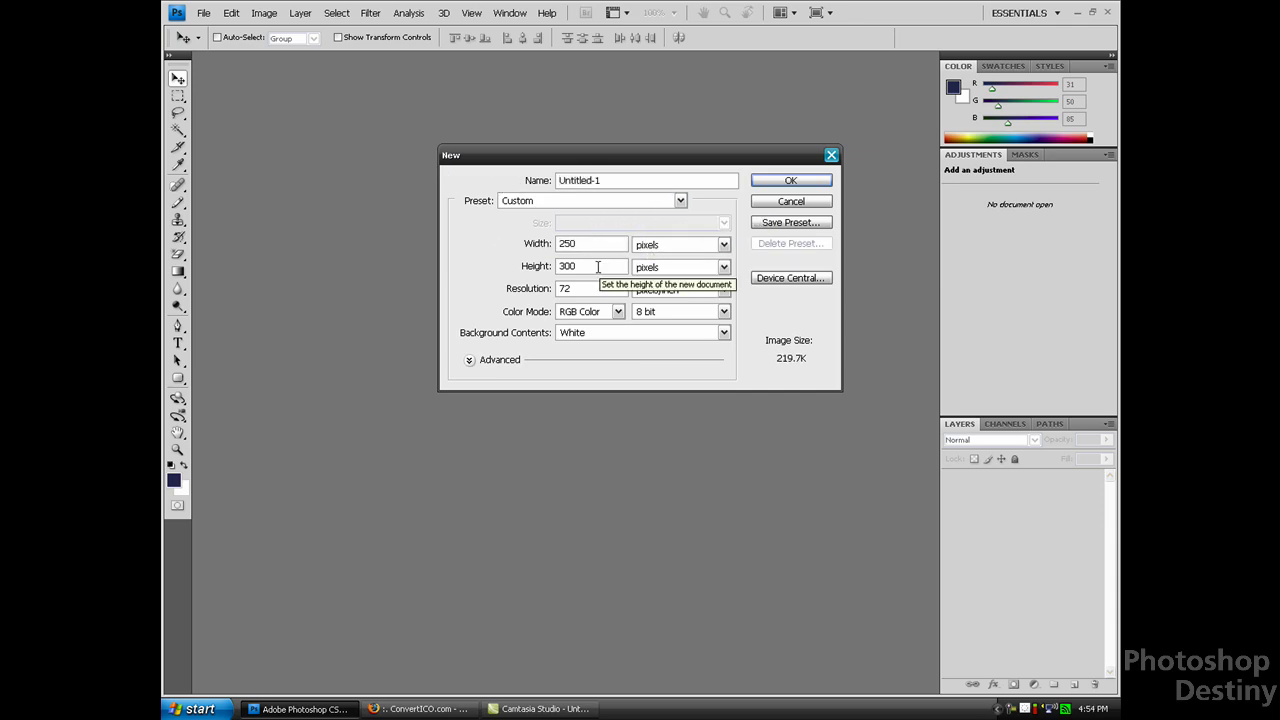
left_click(598, 267)
type("250")
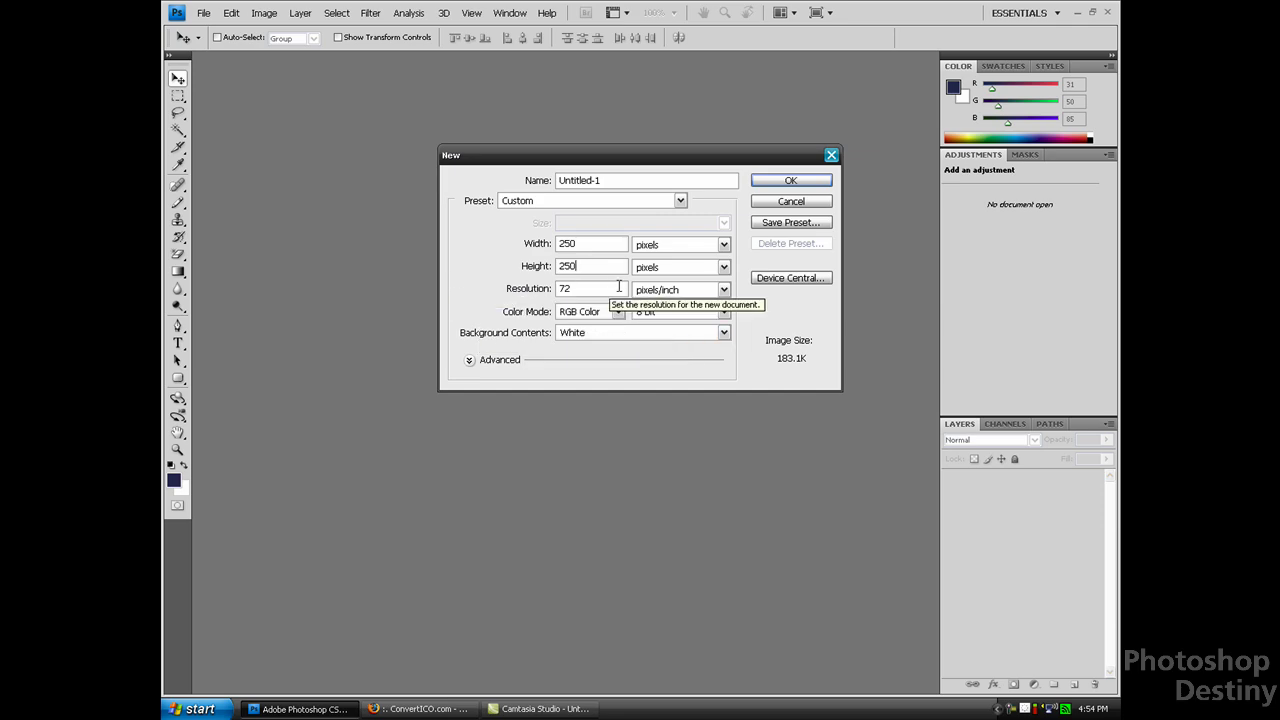
left_click(796, 182)
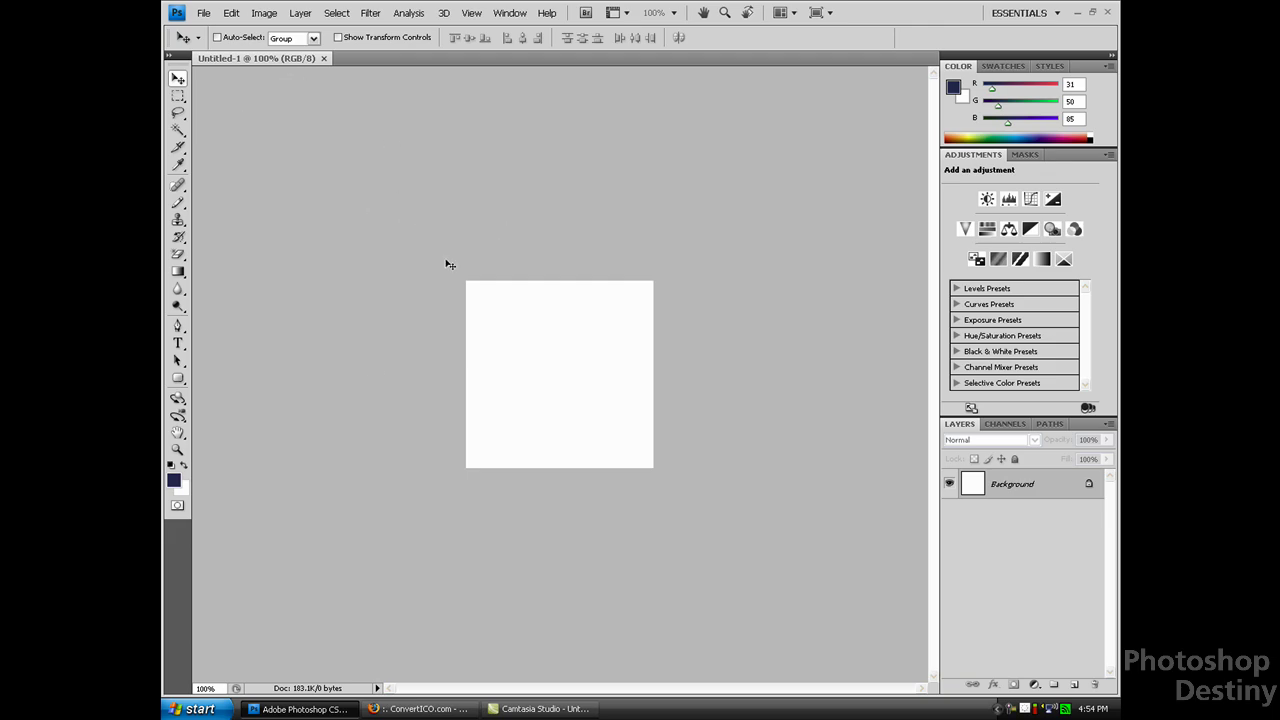
Convert the locked Background into a regular layer named Layer 0 and activate the Rounded Rectangle tool.
double_click(1090, 486)
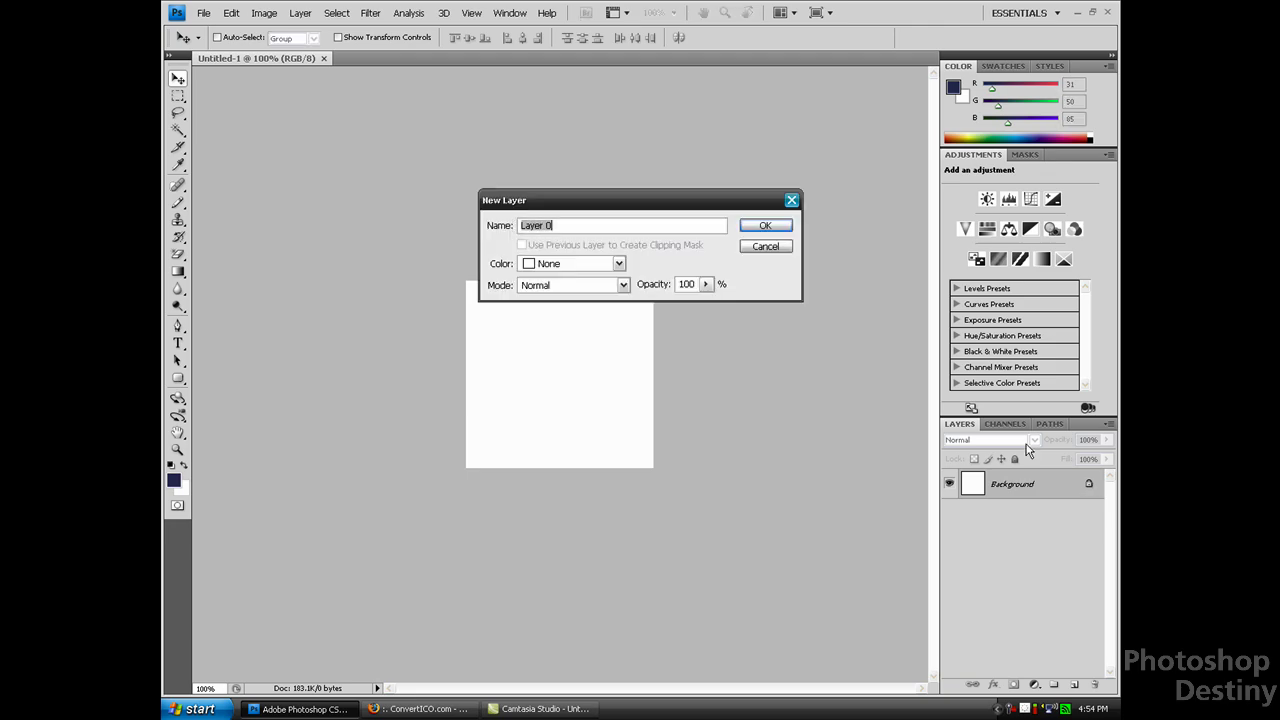
left_click(779, 223)
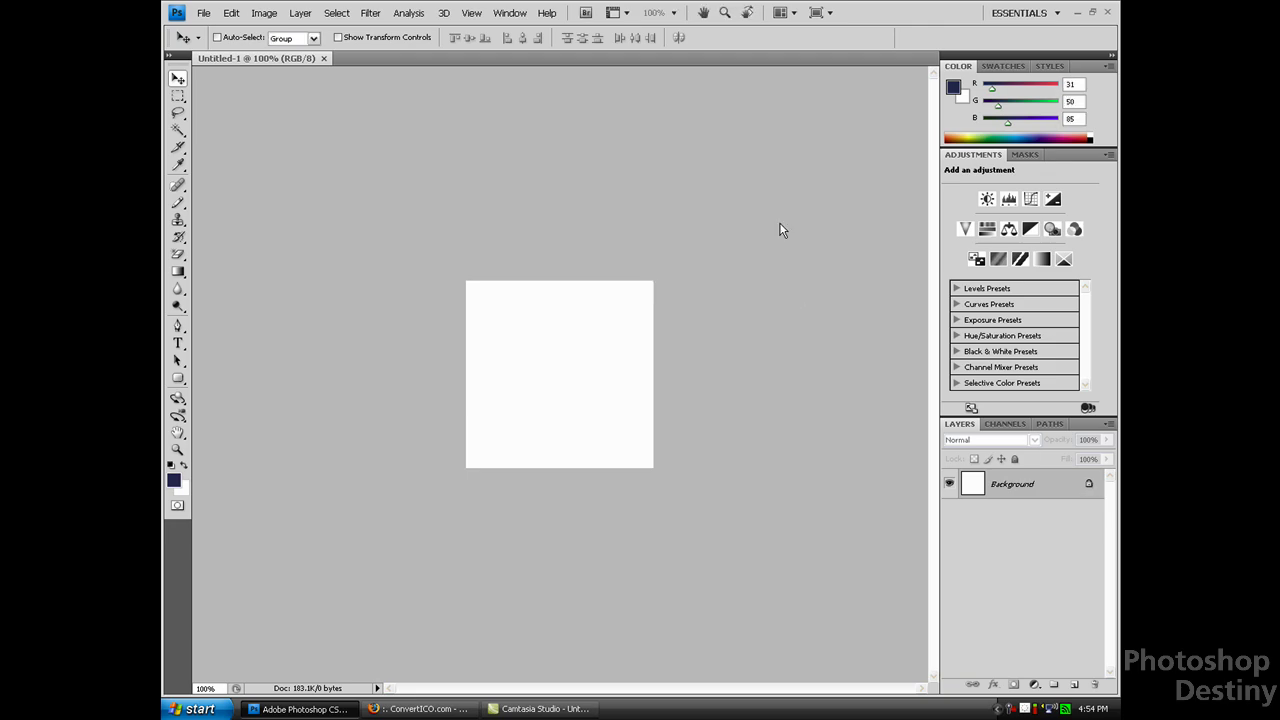
left_click(177, 381)
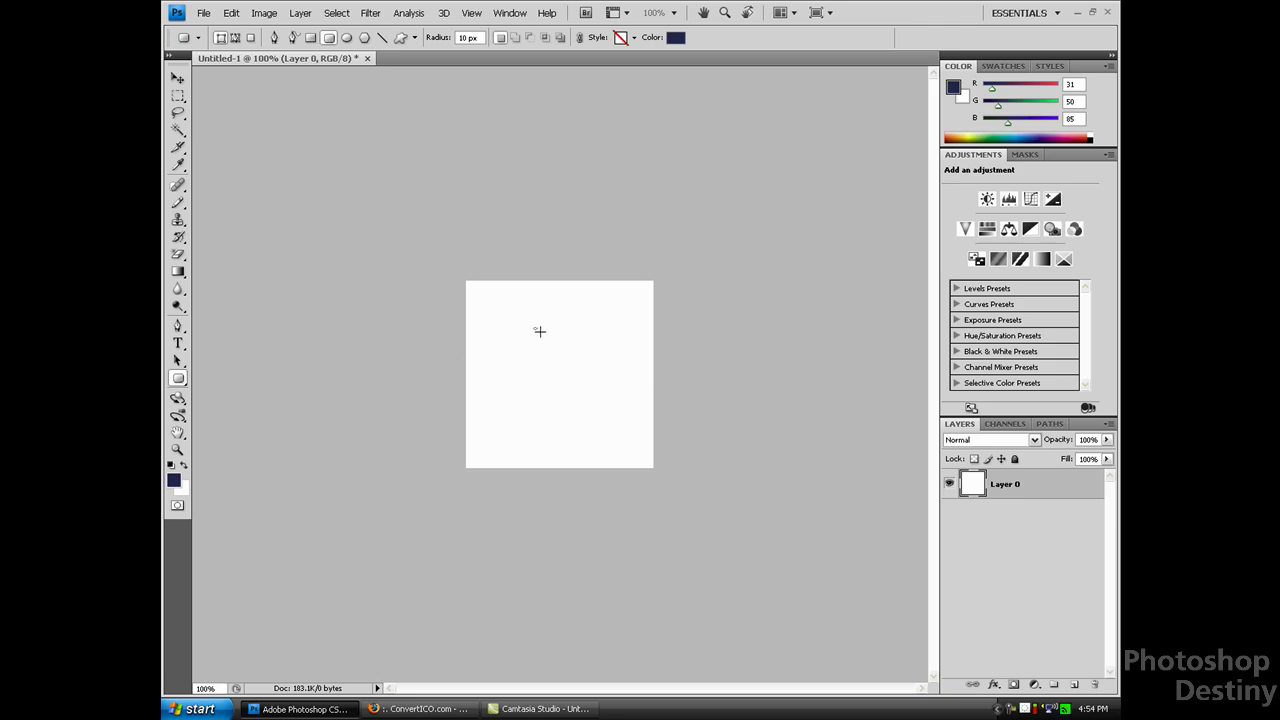
left_click_drag(534, 327, 603, 390)
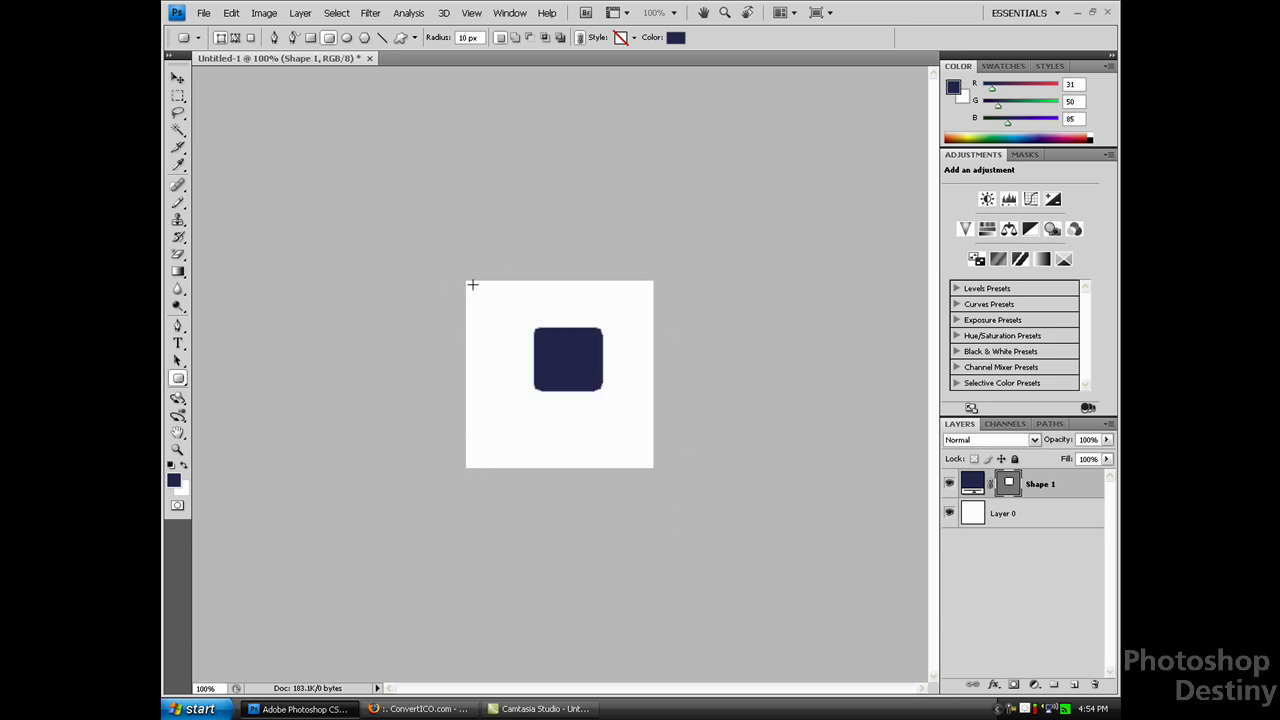
key("ctrl+minus")
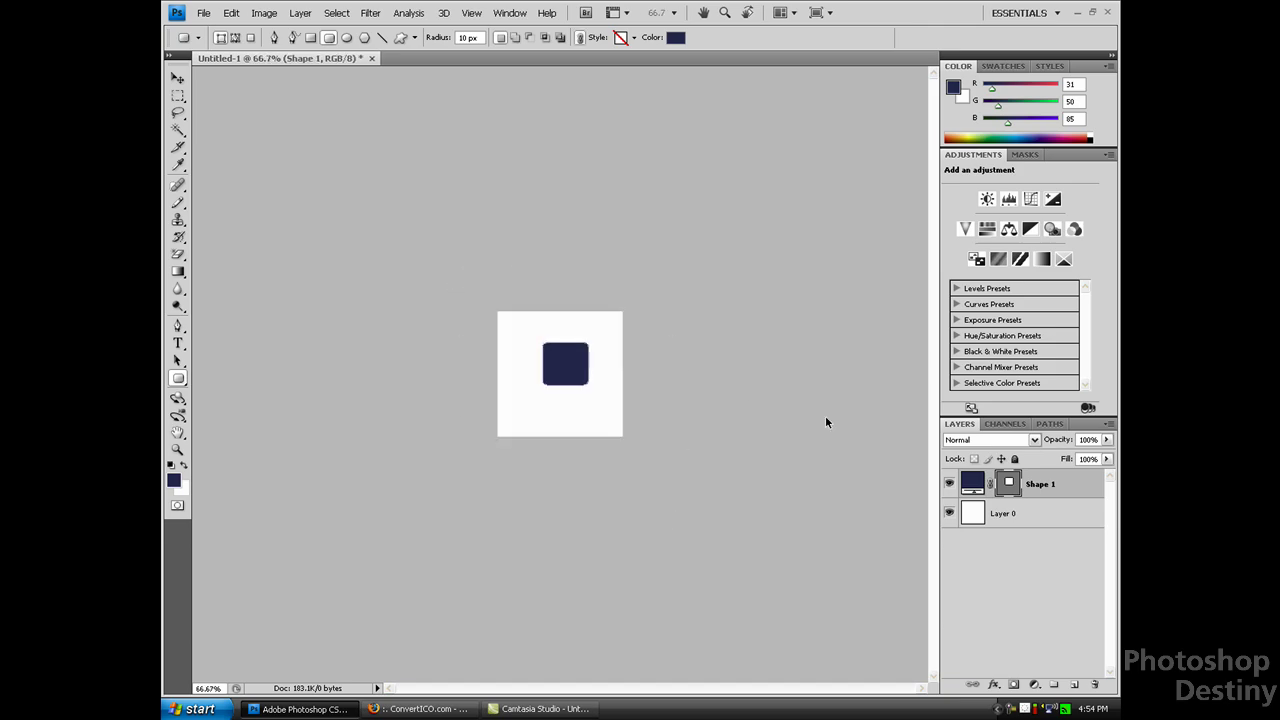
key("ctrl+plus")
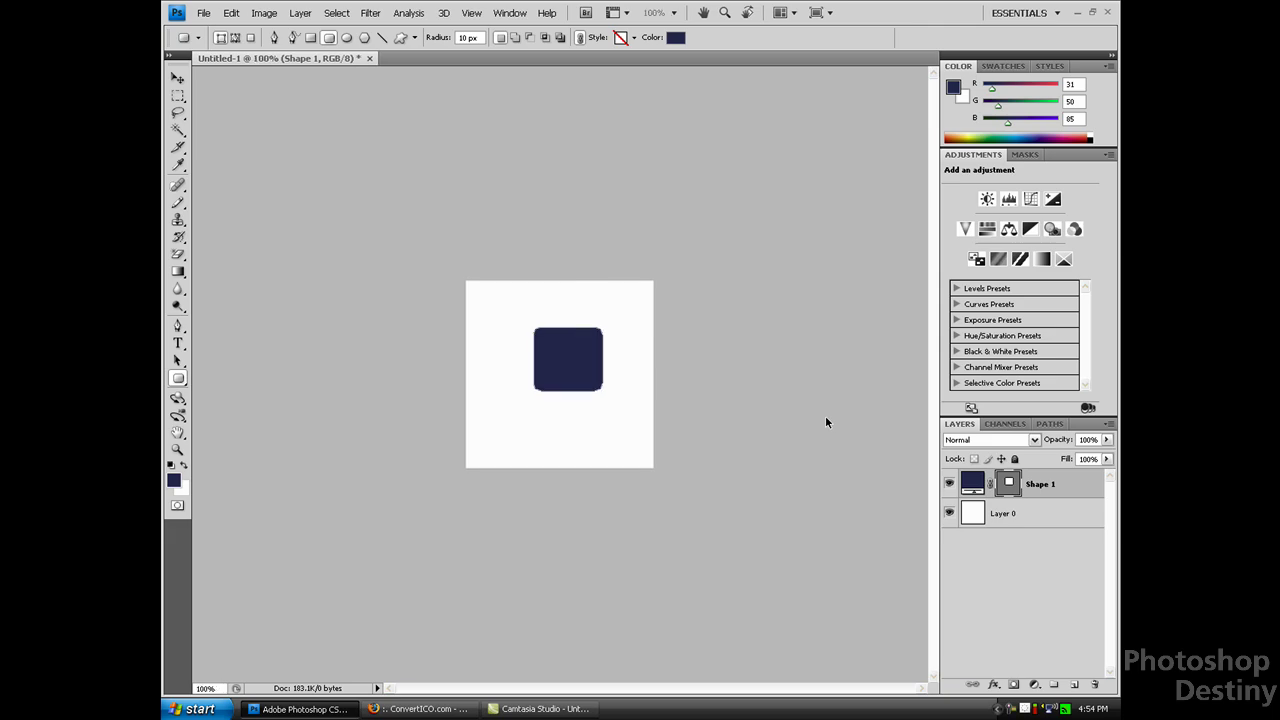
key("ctrl+z")
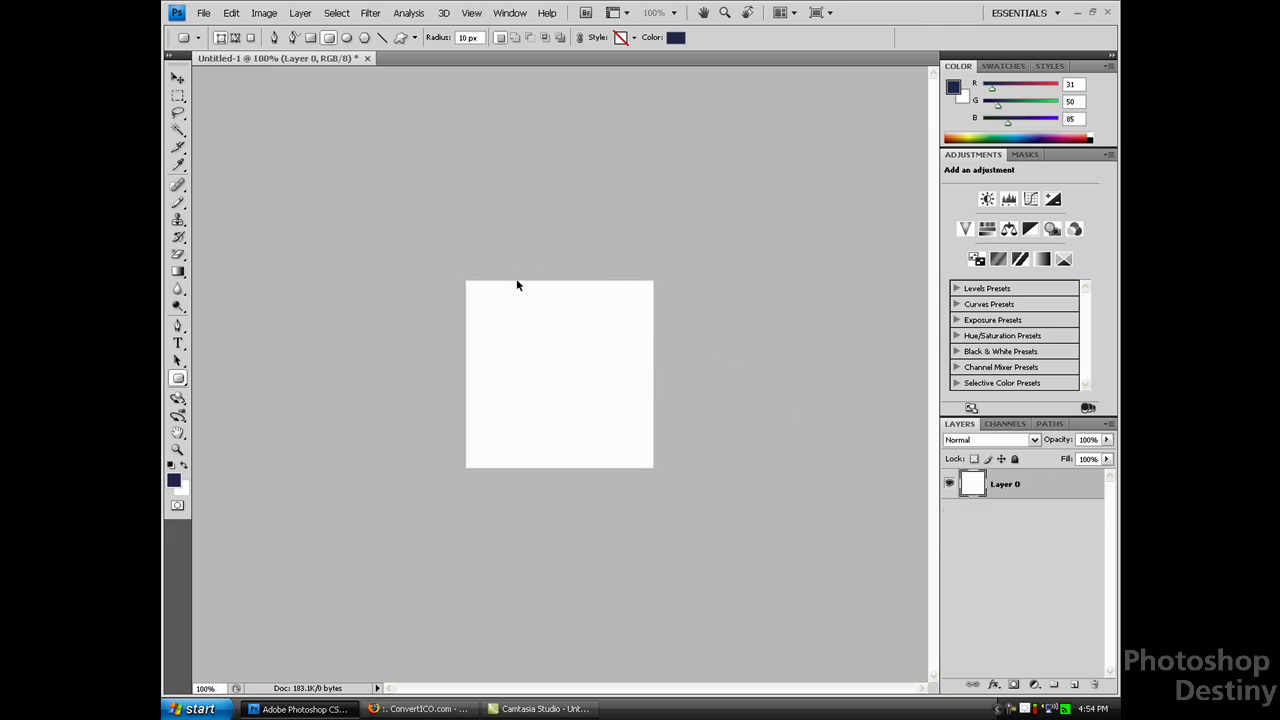
Set the shape colour to white (ffffff) and draw a rounded rectangle nearly filling the canvas, leaving a thin margin.
key("ctrl+plus")
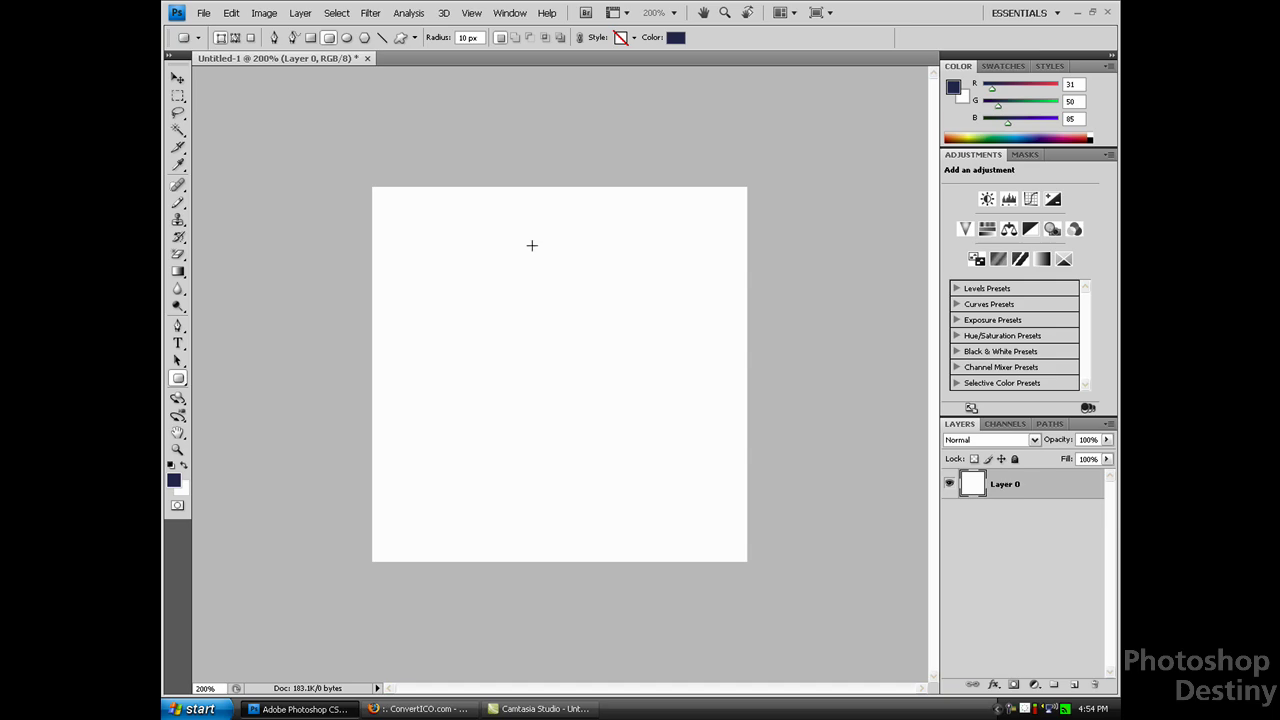
left_click(676, 37)
left_click_drag(810, 249, 796, 182)
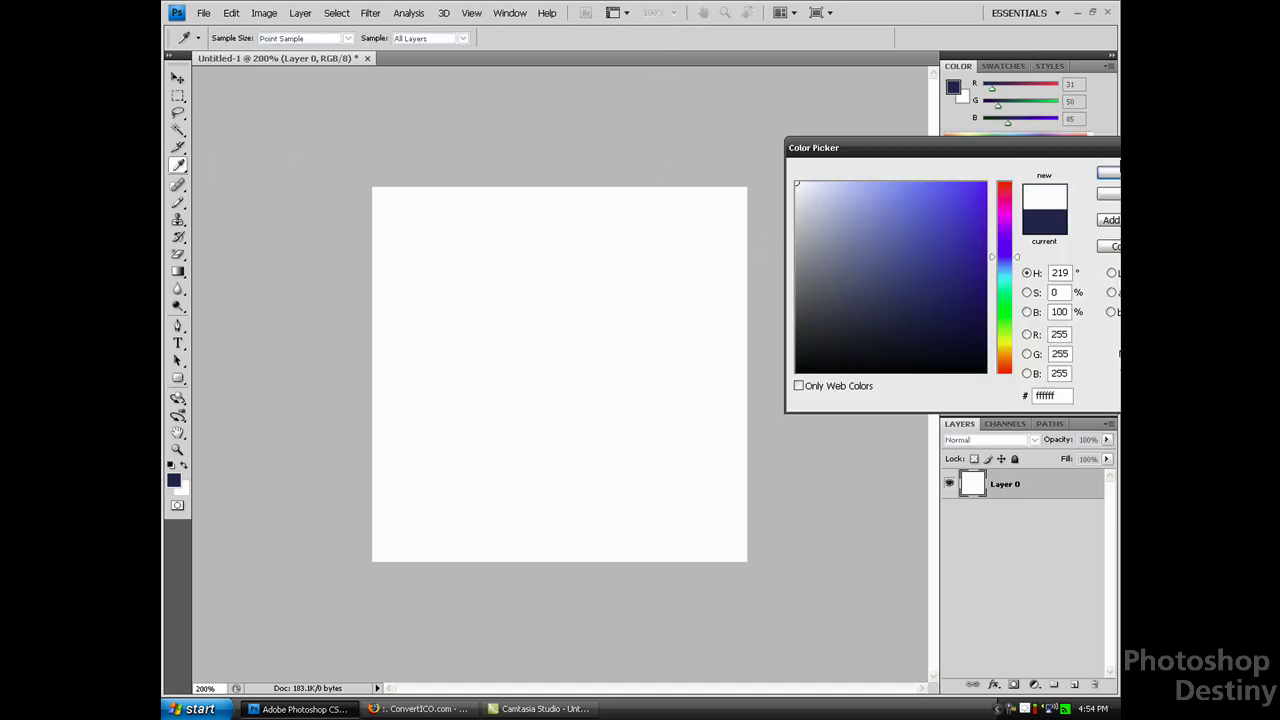
left_click(1108, 173)
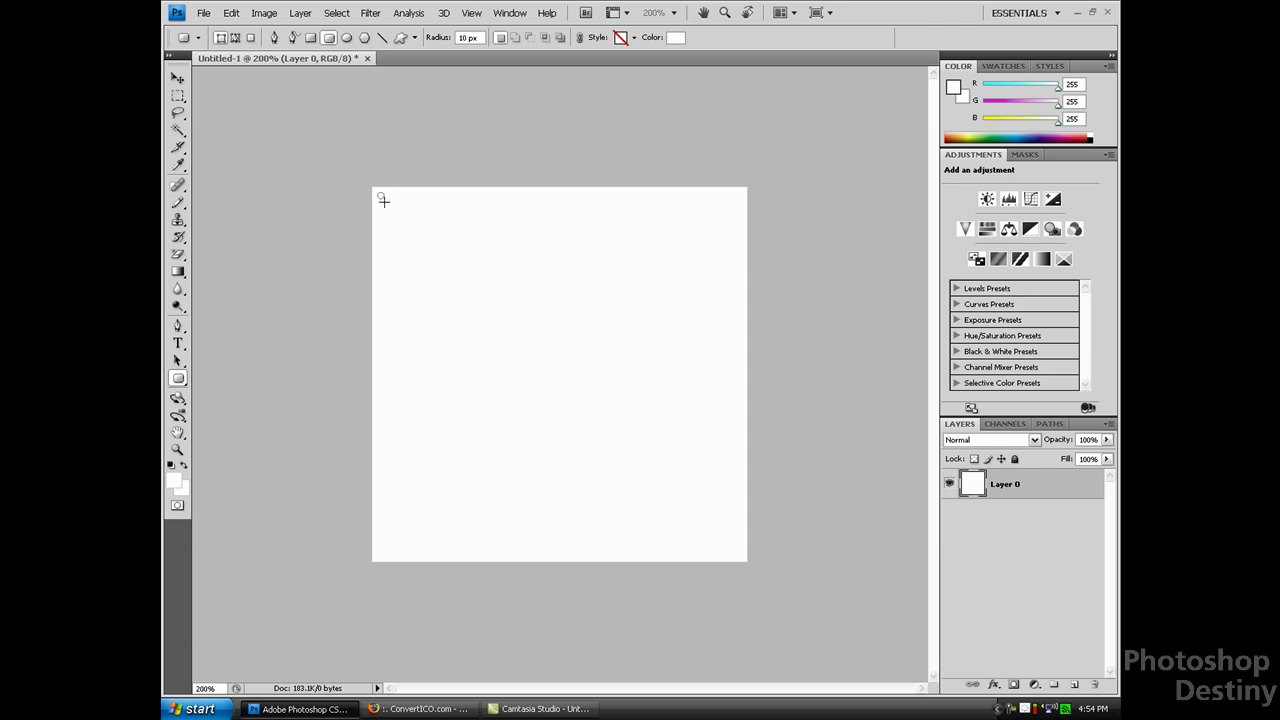
left_click_drag(384, 201, 742, 556)
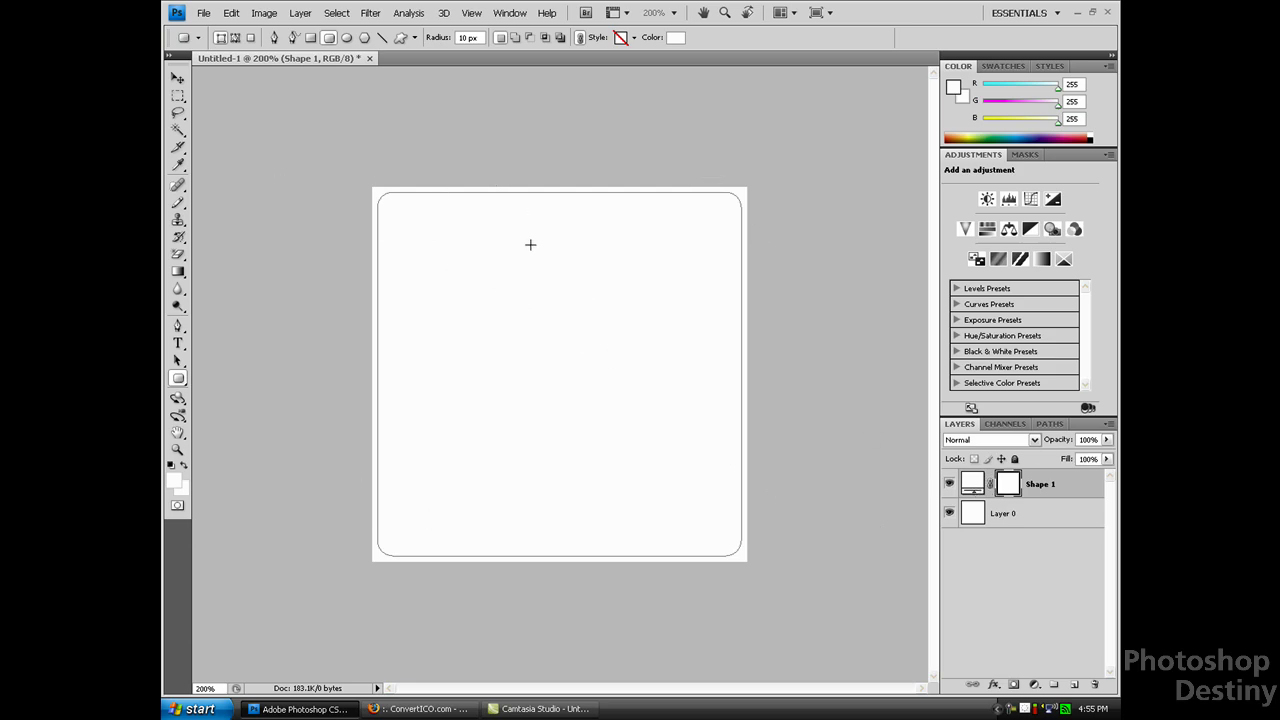
Open the blending options of the rounded rectangle's layer and enable a Stroke with its default settings.
right_click(1046, 487)
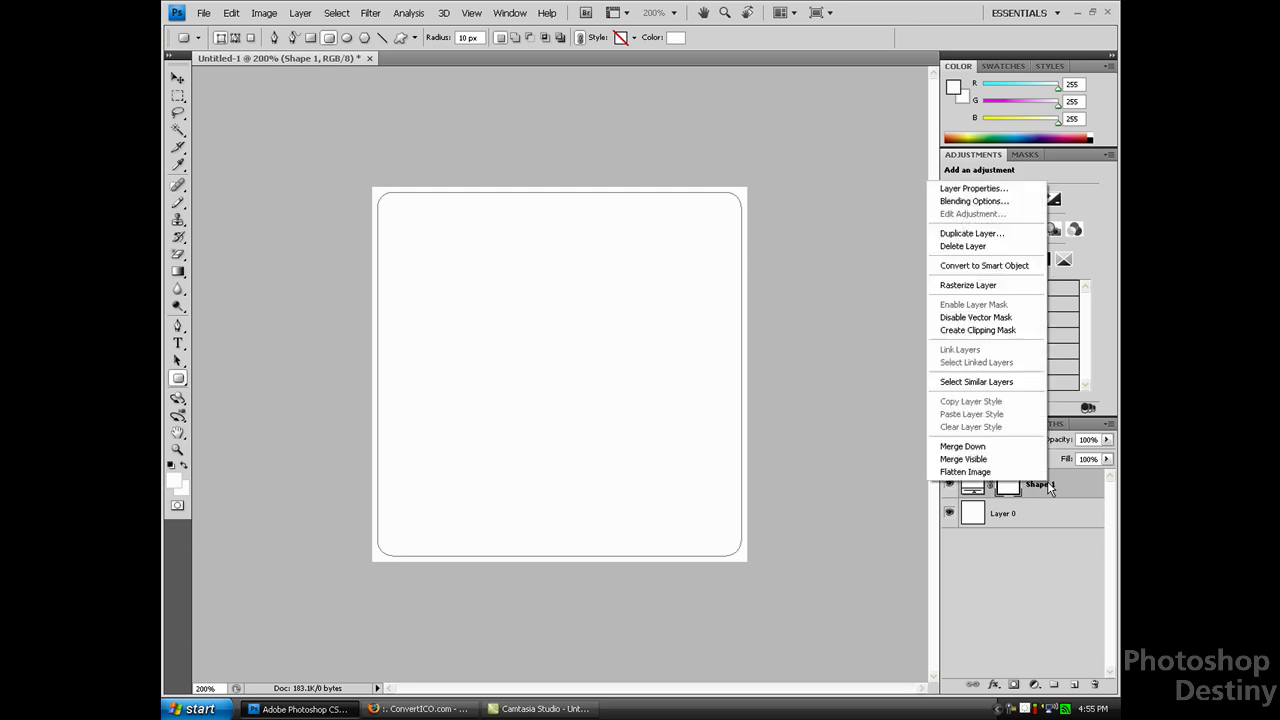
left_click(962, 202)
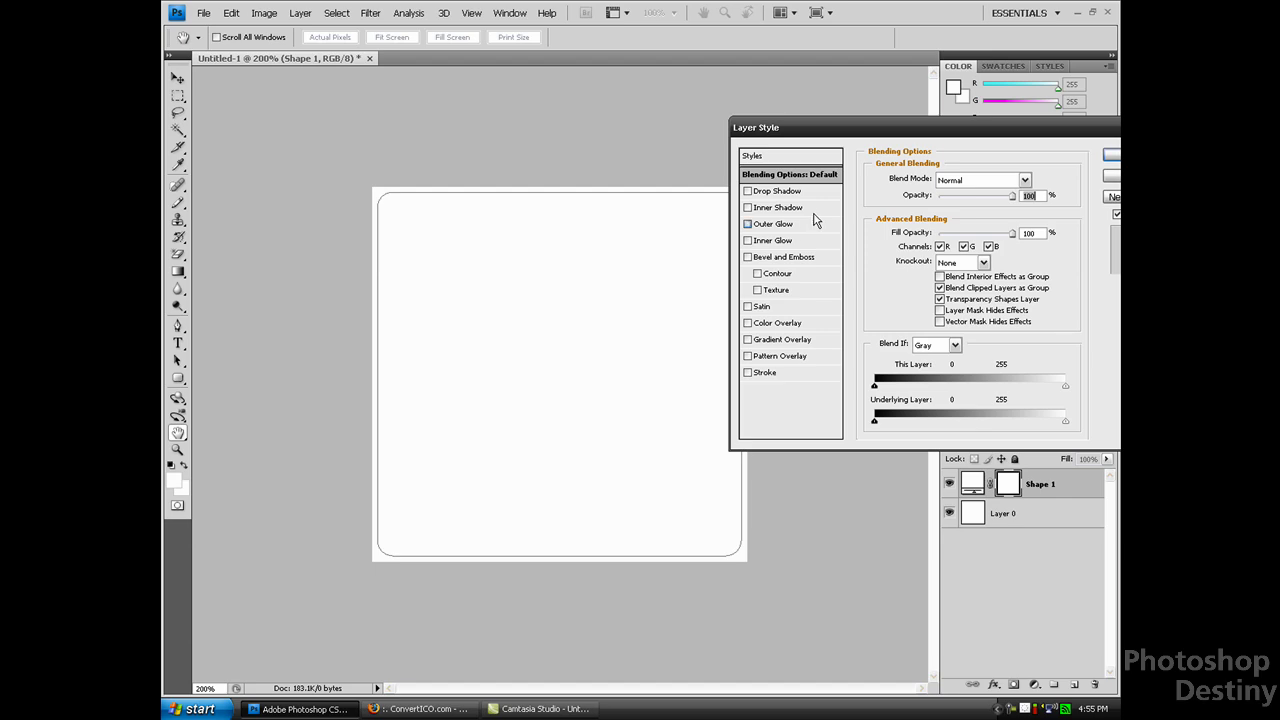
left_click(757, 378)
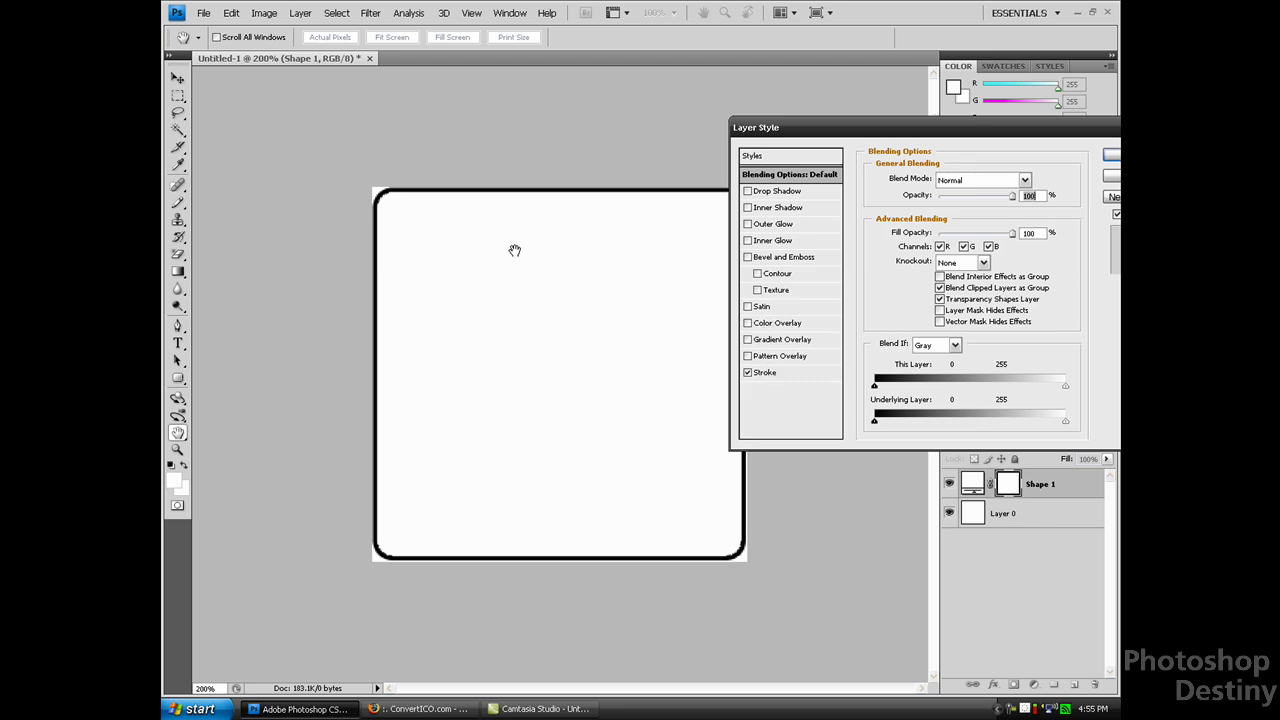
Add a Gradient Overlay with the blue-white preset to the rounded rectangle and apply the layer style.
left_click(768, 340)
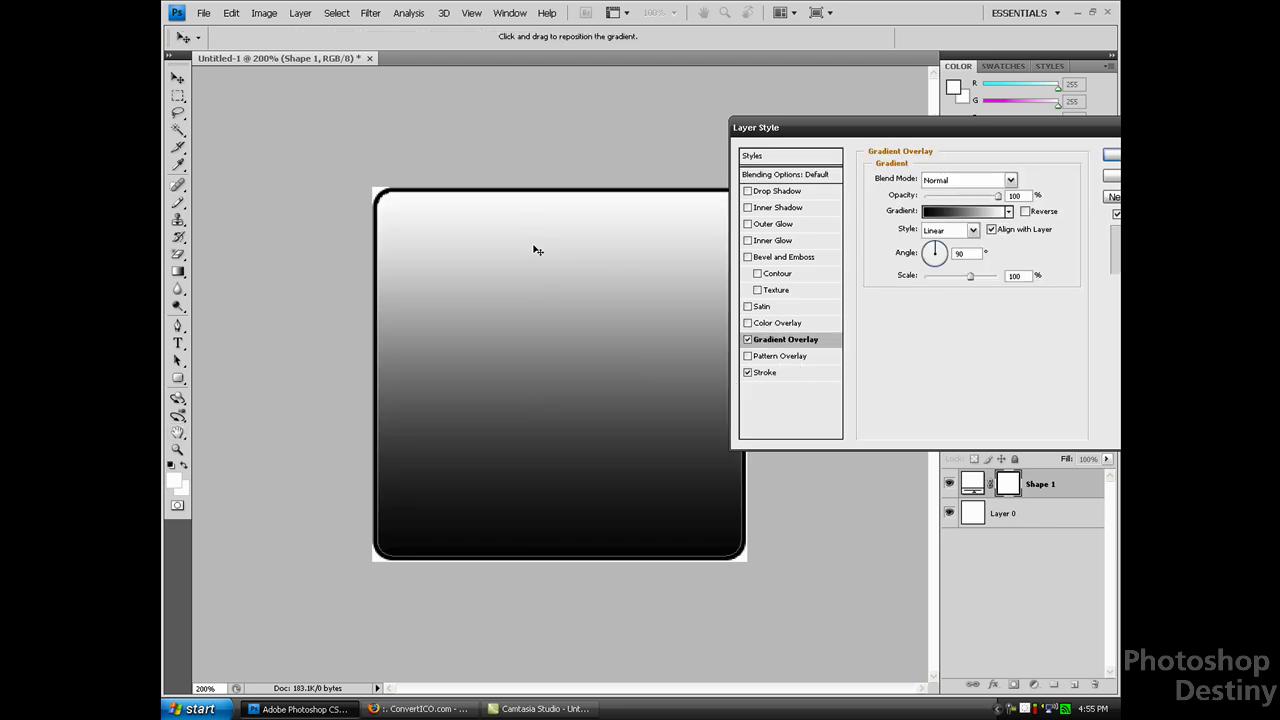
left_click_drag(908, 130, 879, 167)
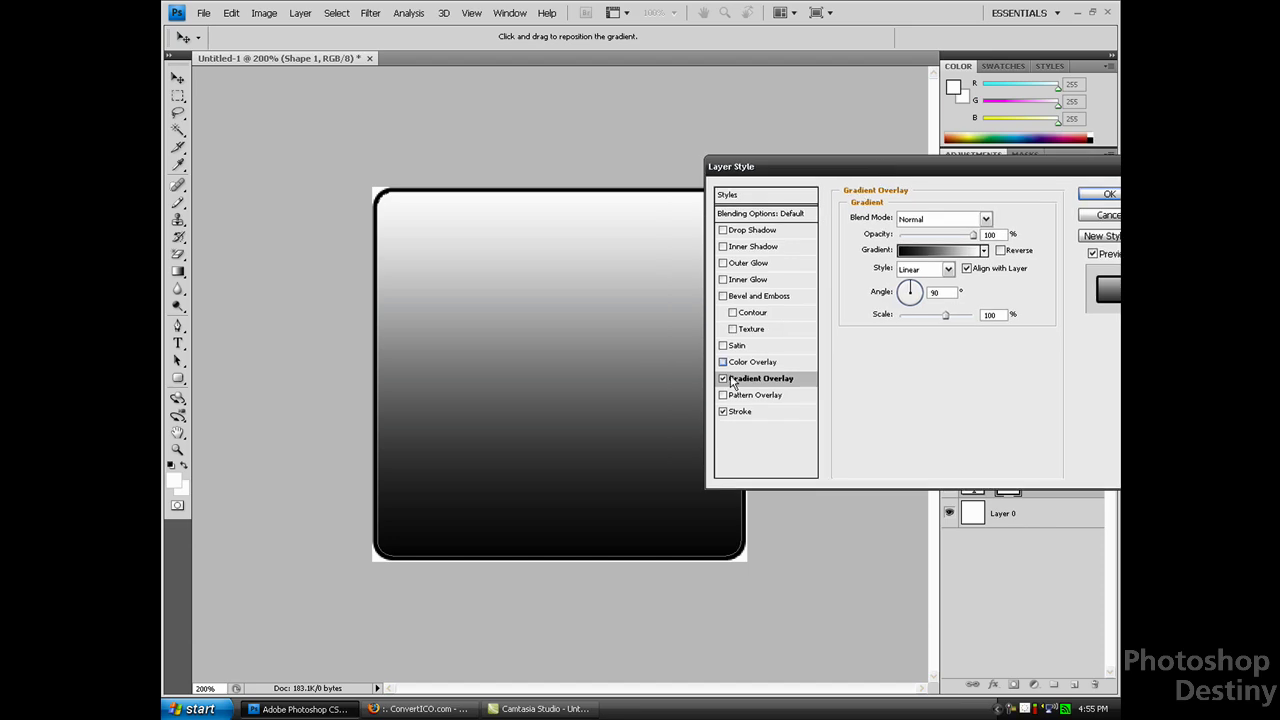
left_click(906, 253)
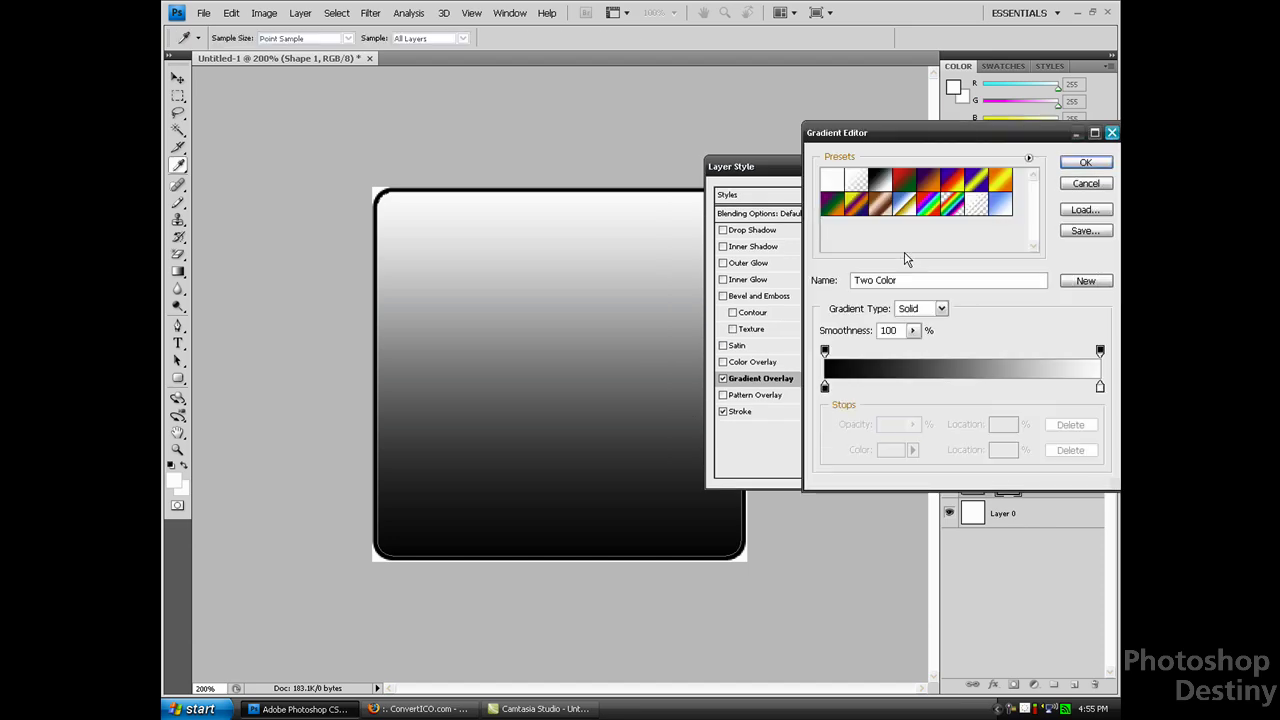
left_click(1000, 207)
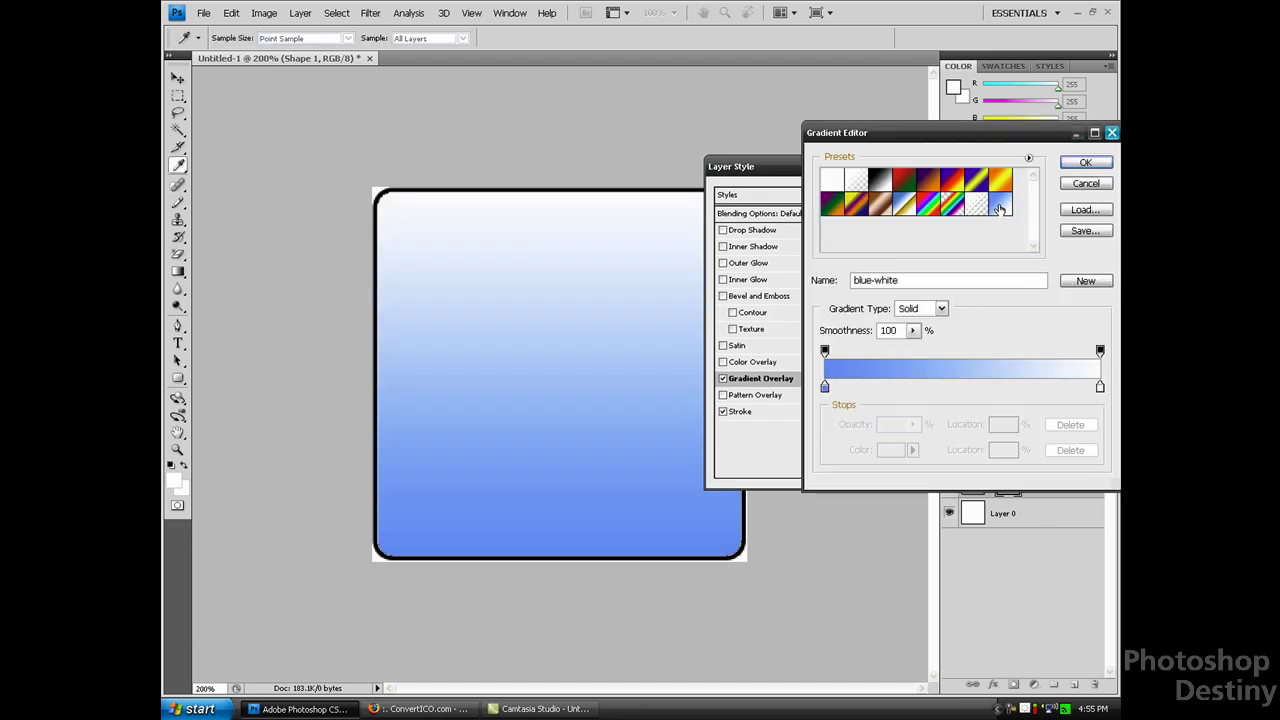
left_click(1096, 162)
left_click_drag(938, 177, 912, 177)
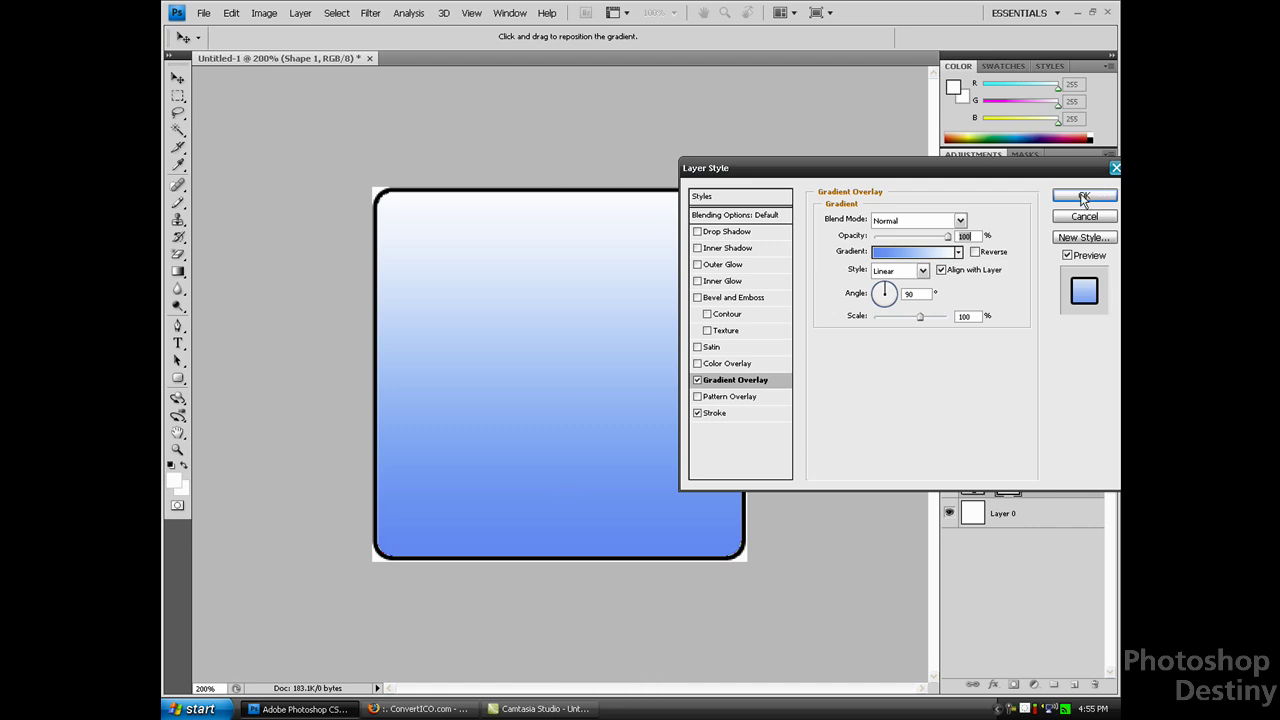
left_click(1083, 199)
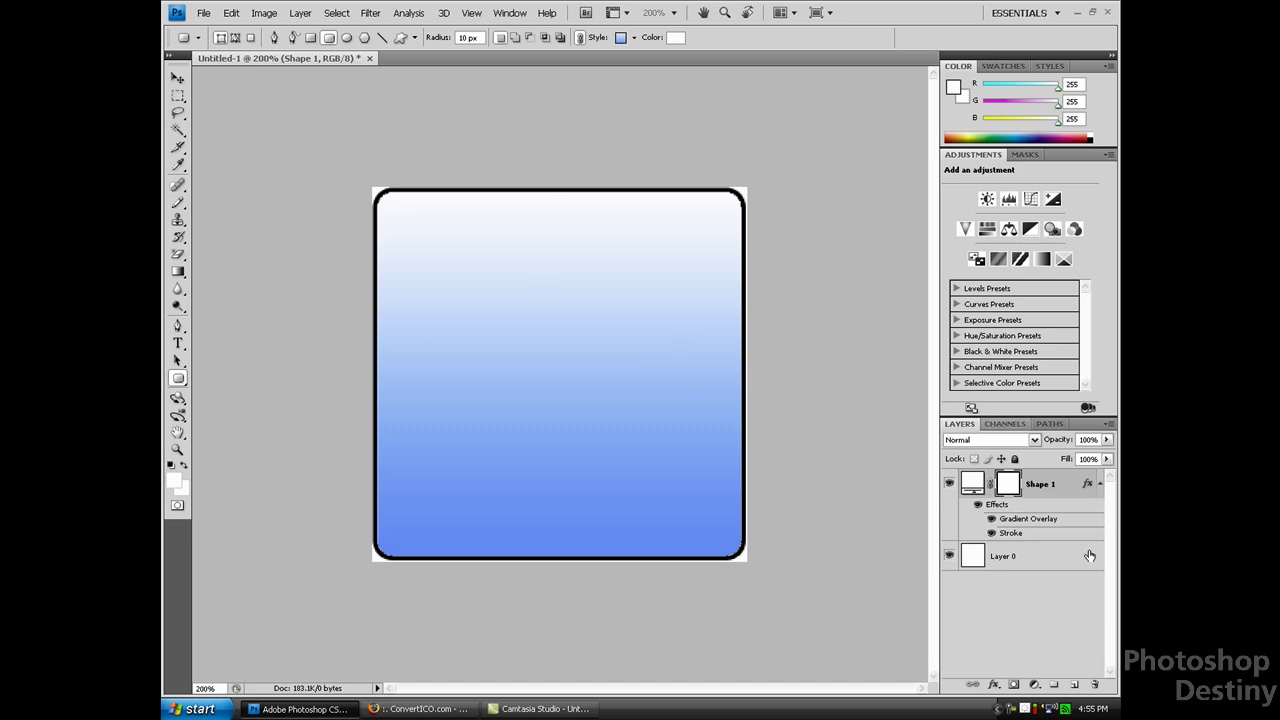
Add a Bevel and Emboss to the rounded rectangle with 225% depth and 16 px soften, and apply the layer style.
right_click(1077, 494)
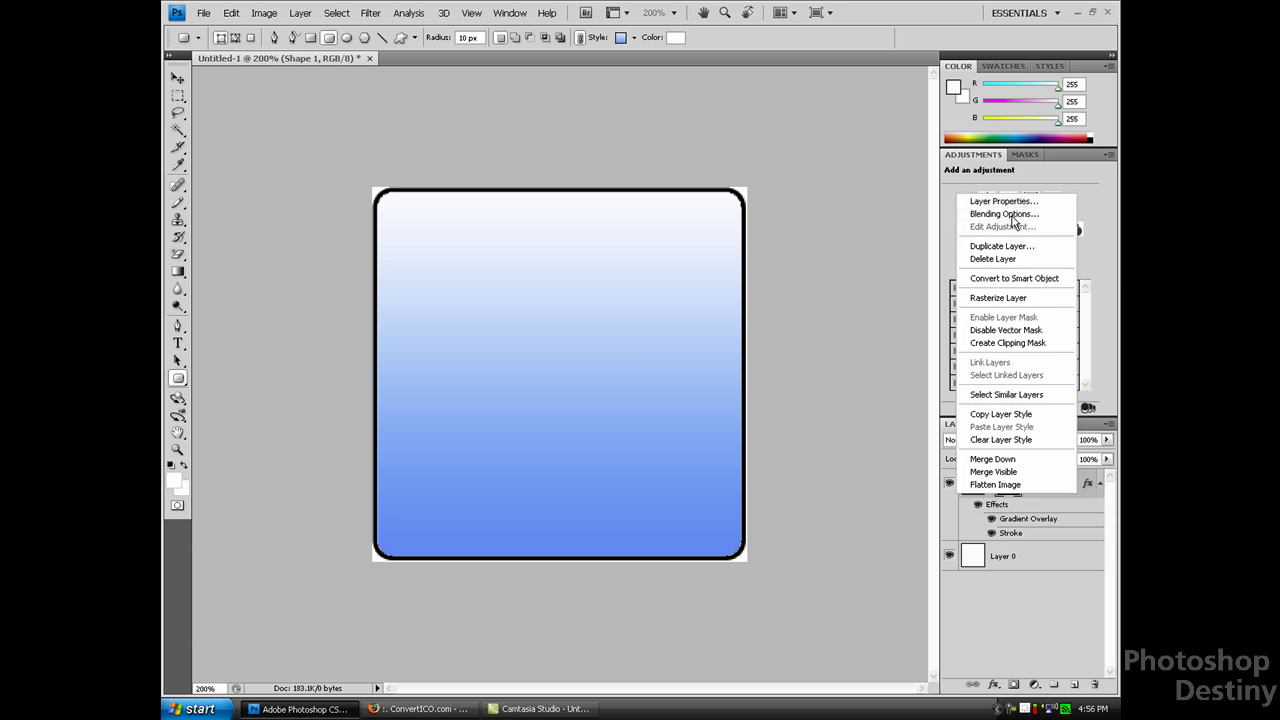
left_click(1012, 216)
left_click(745, 303)
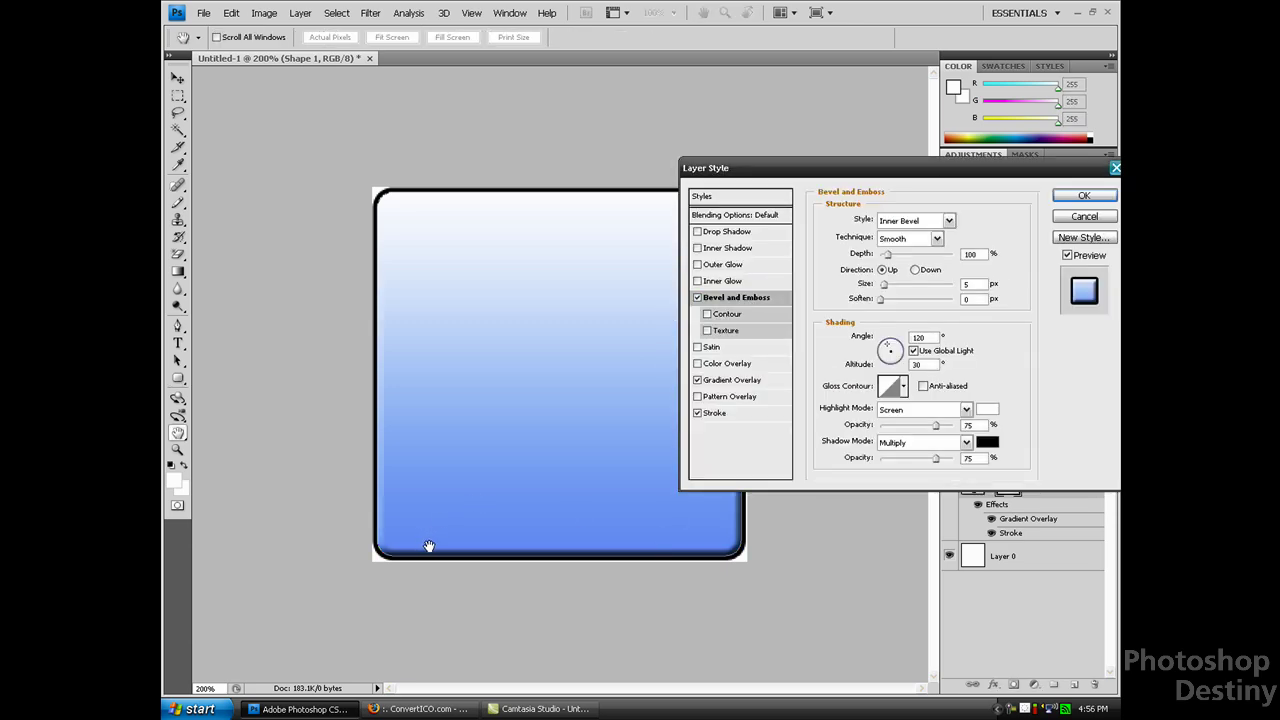
left_click_drag(895, 256, 897, 257)
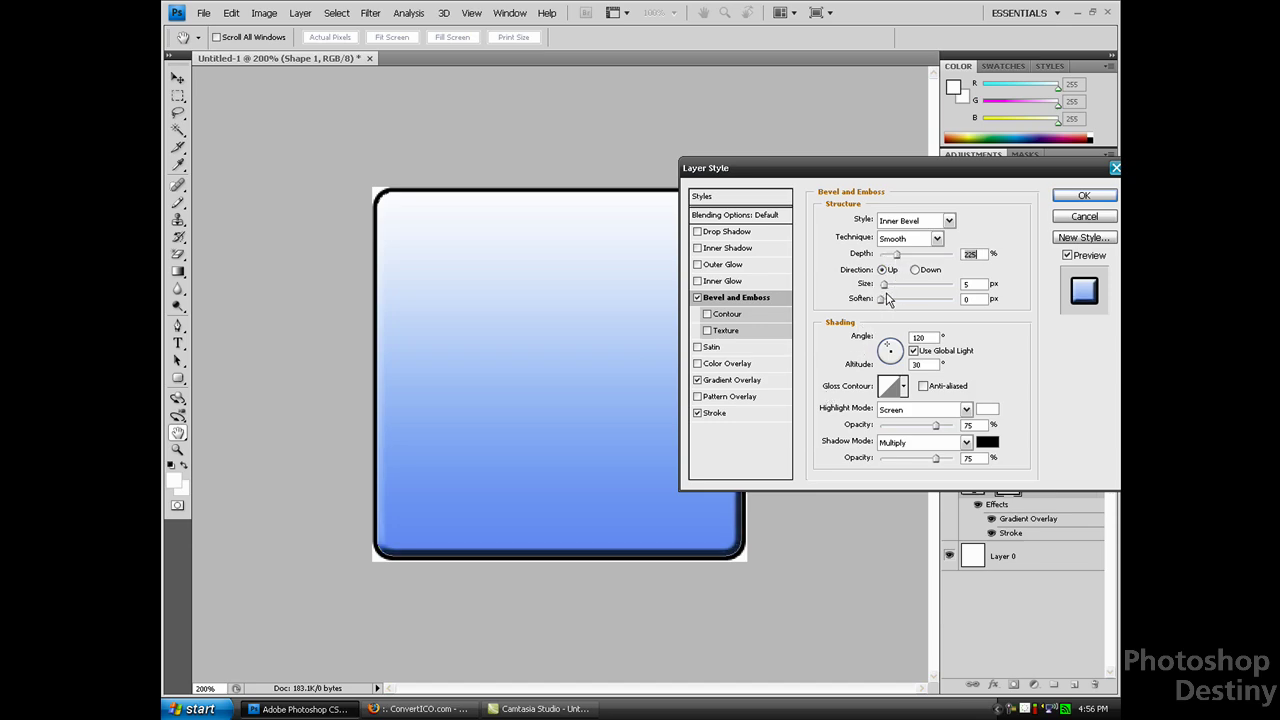
left_click_drag(882, 301, 932, 302)
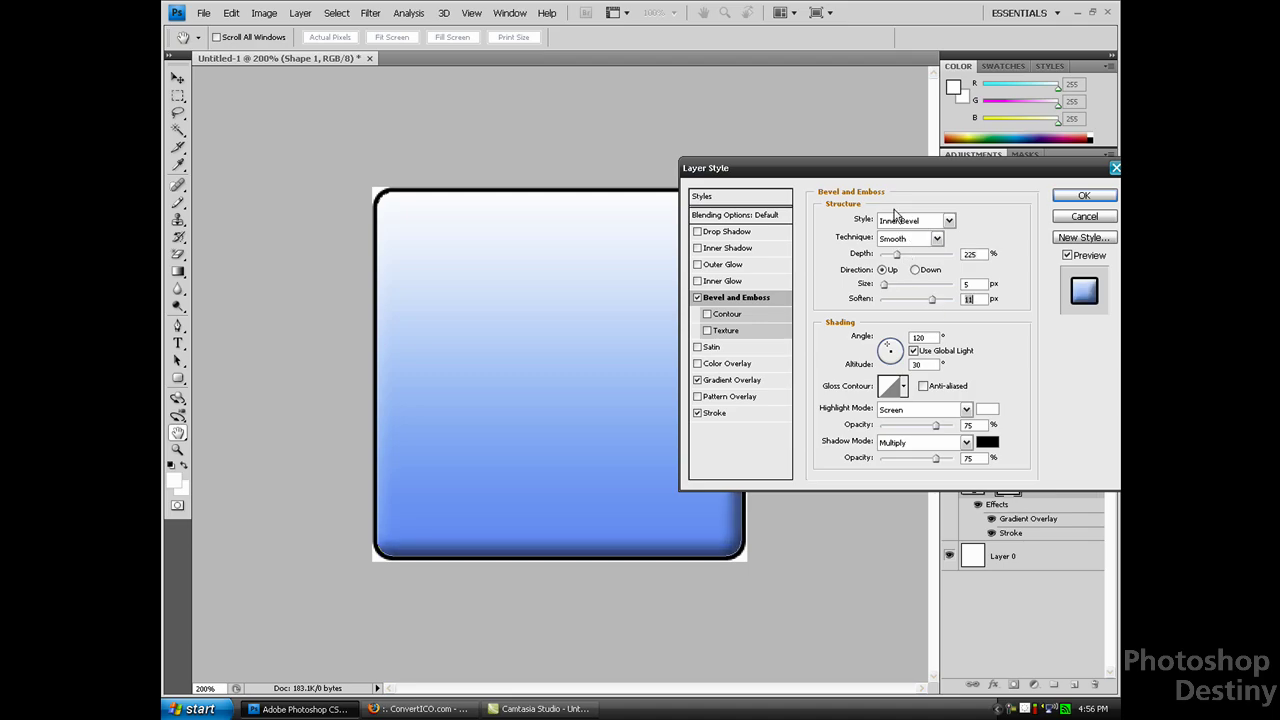
left_click_drag(867, 170, 924, 158)
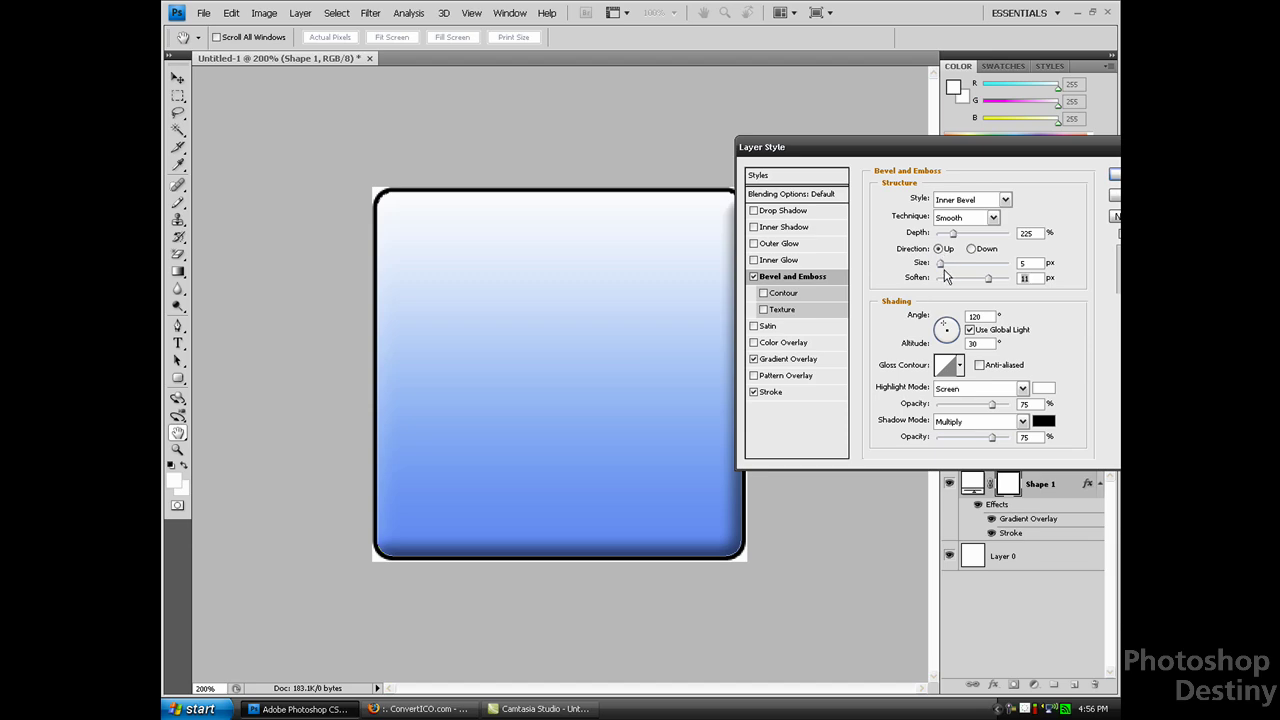
left_click_drag(990, 280, 1026, 283)
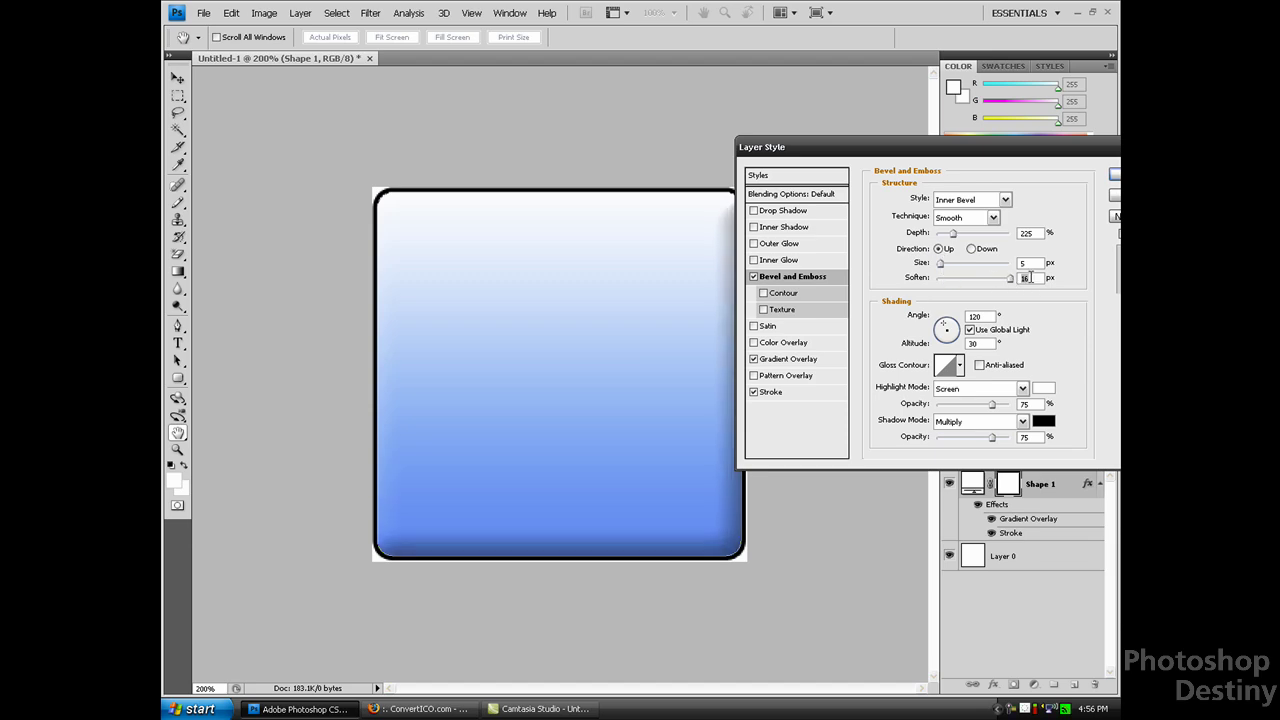
left_click(1114, 175)
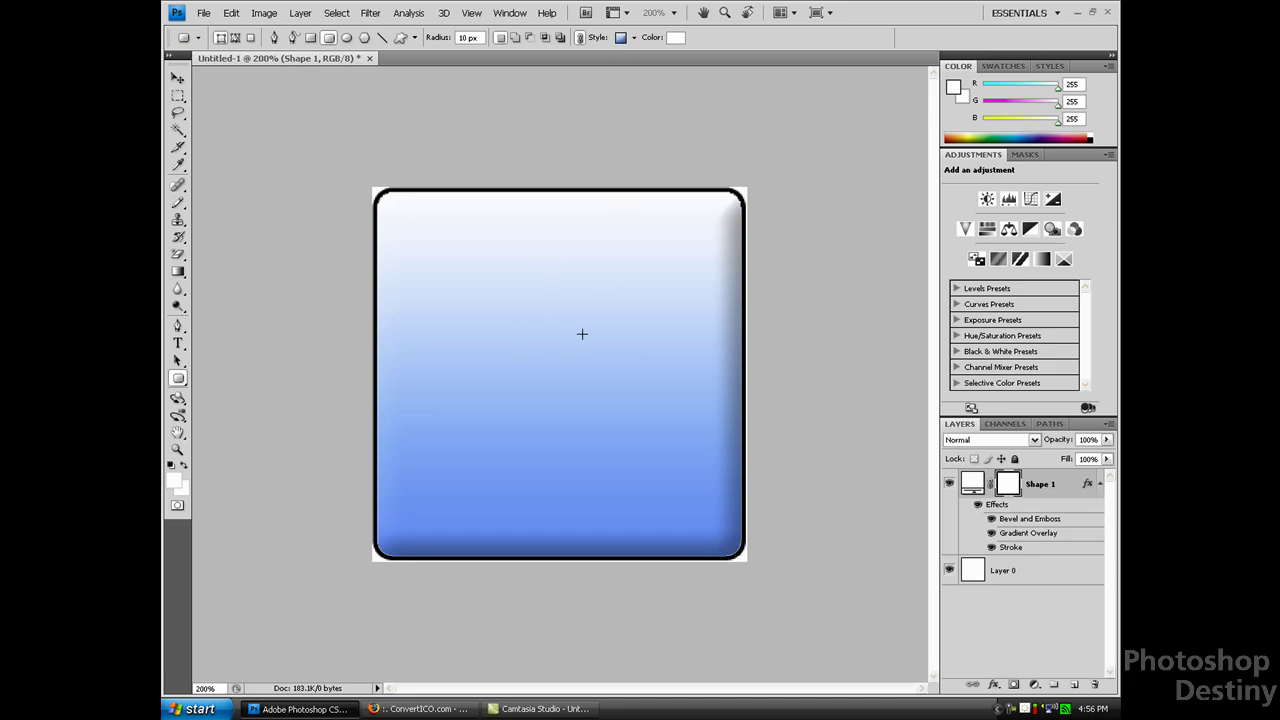
Open the brush image from the My Pictures folder.
left_click(203, 12)
left_click(213, 44)
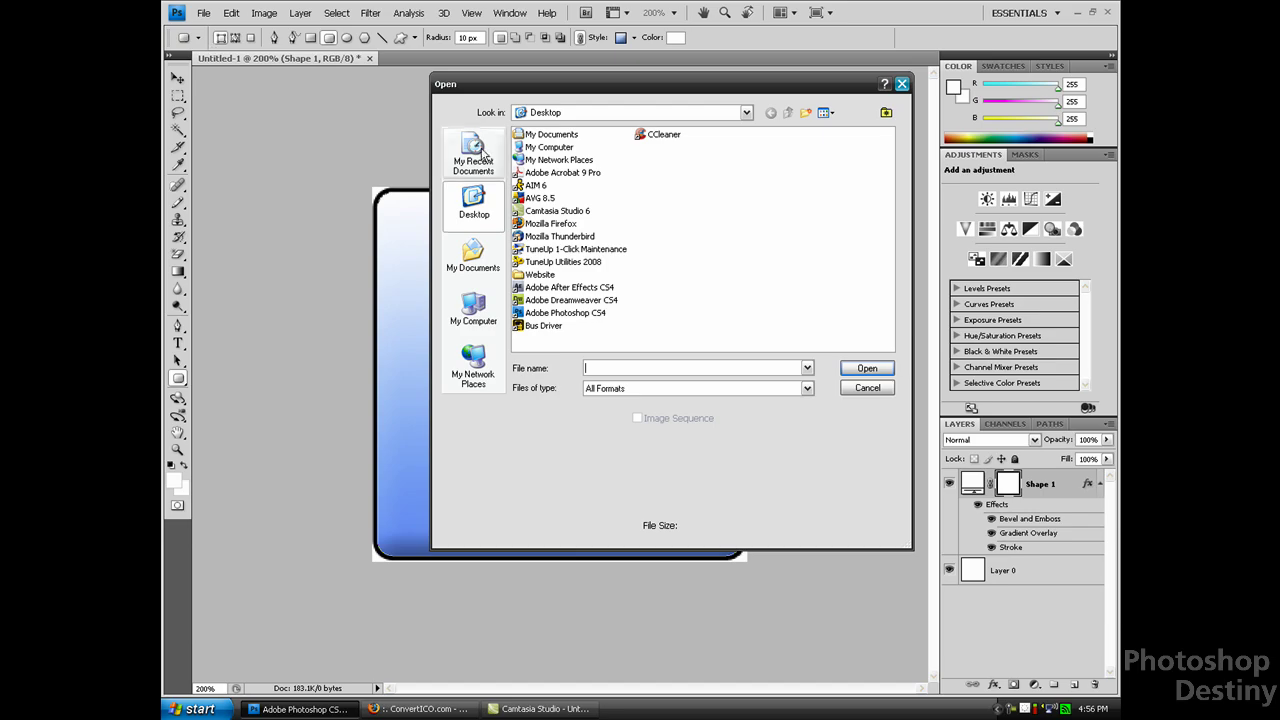
left_click(473, 253)
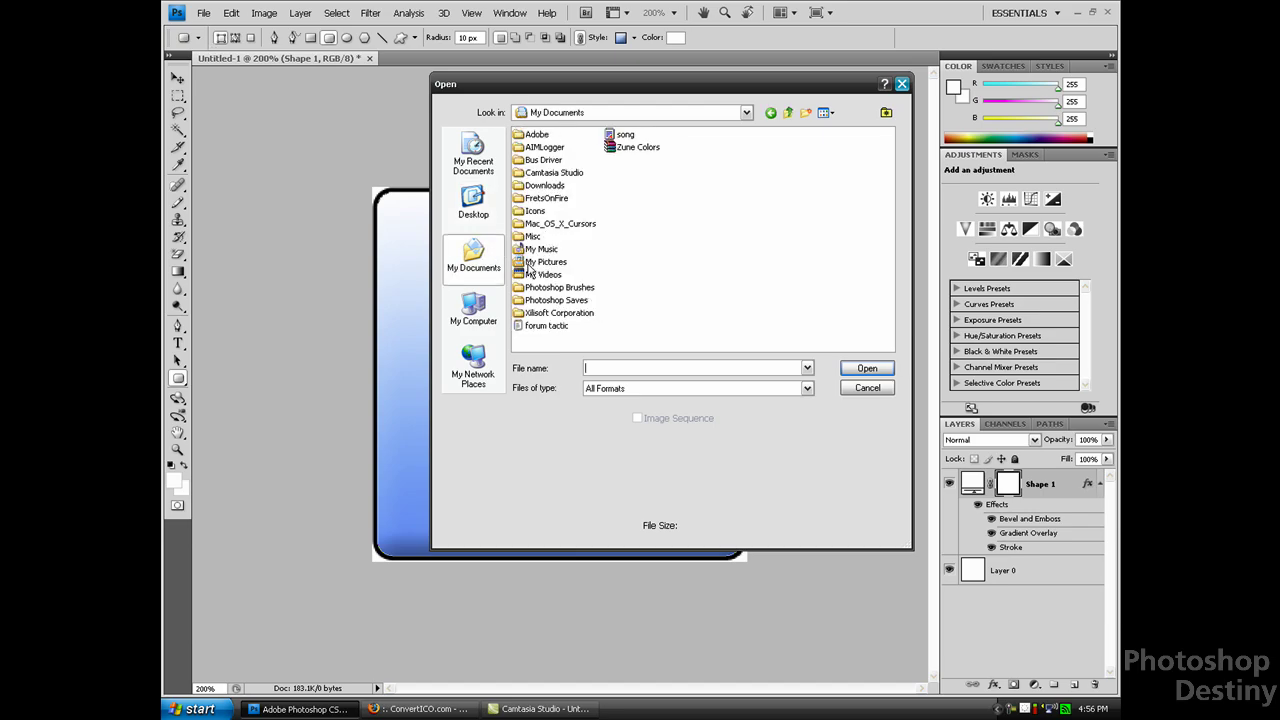
double_click(545, 261)
left_click(563, 277)
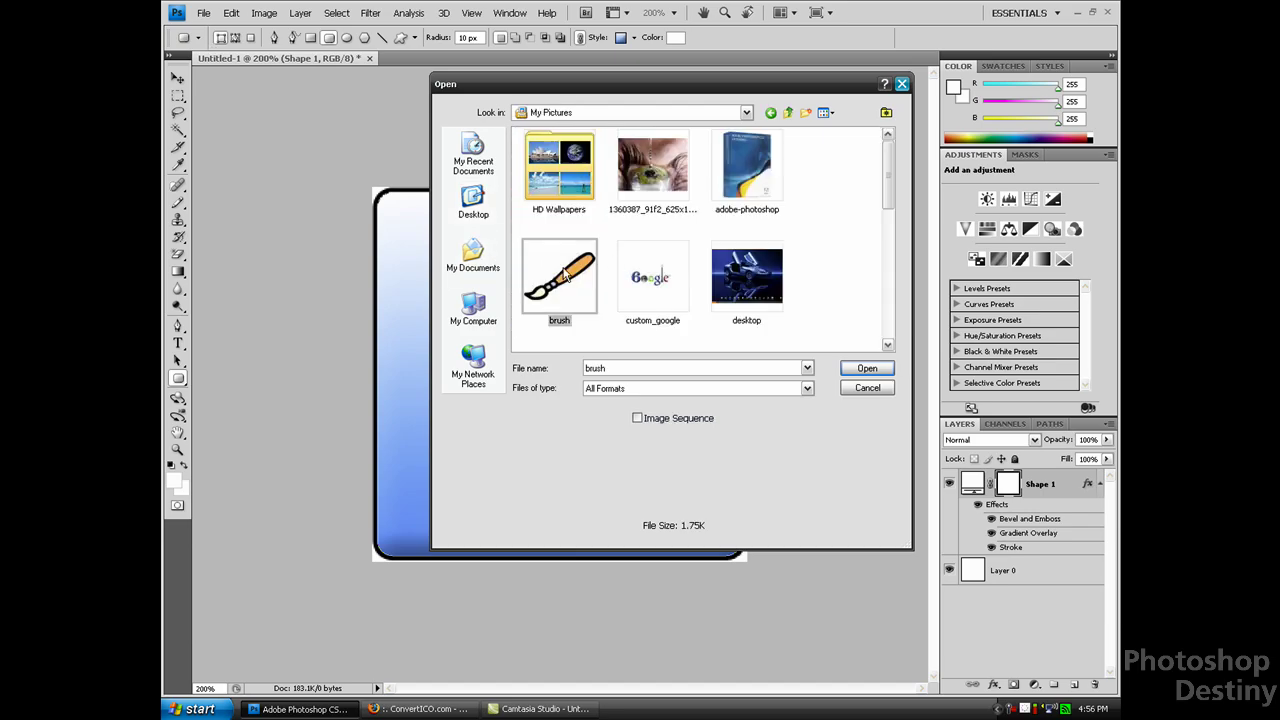
left_click(865, 368)
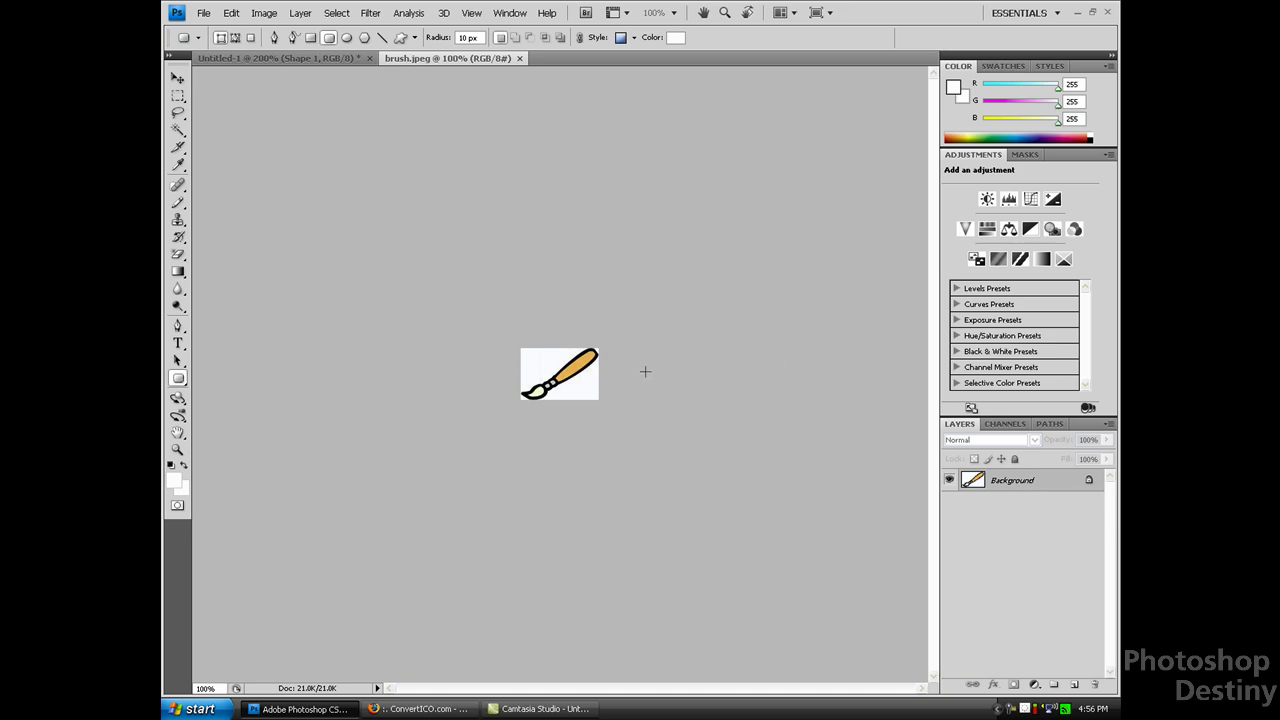
Erase the white background on both sides of the paintbrush with the Magic Eraser at tolerance 32.
key("ctrl+plus")
key("ctrl+plus")
key("ctrl+plus")
key("ctrl+plus")
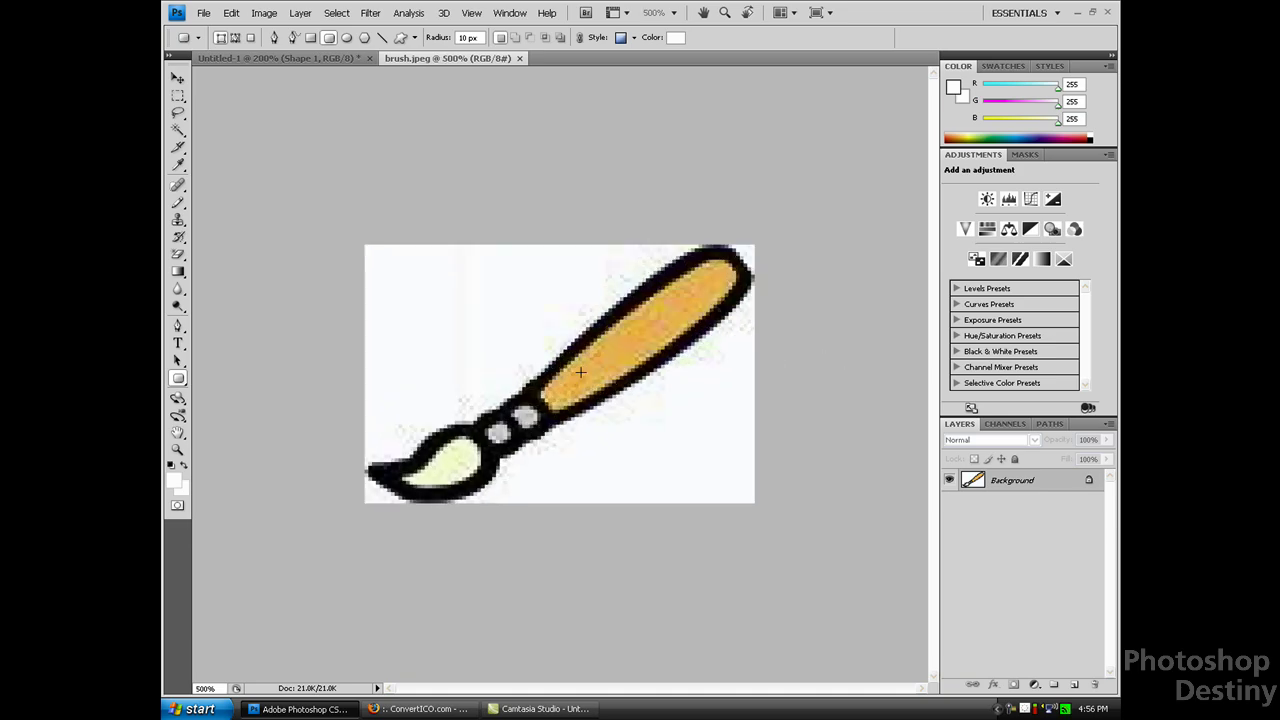
left_click(177, 255)
left_click(460, 369)
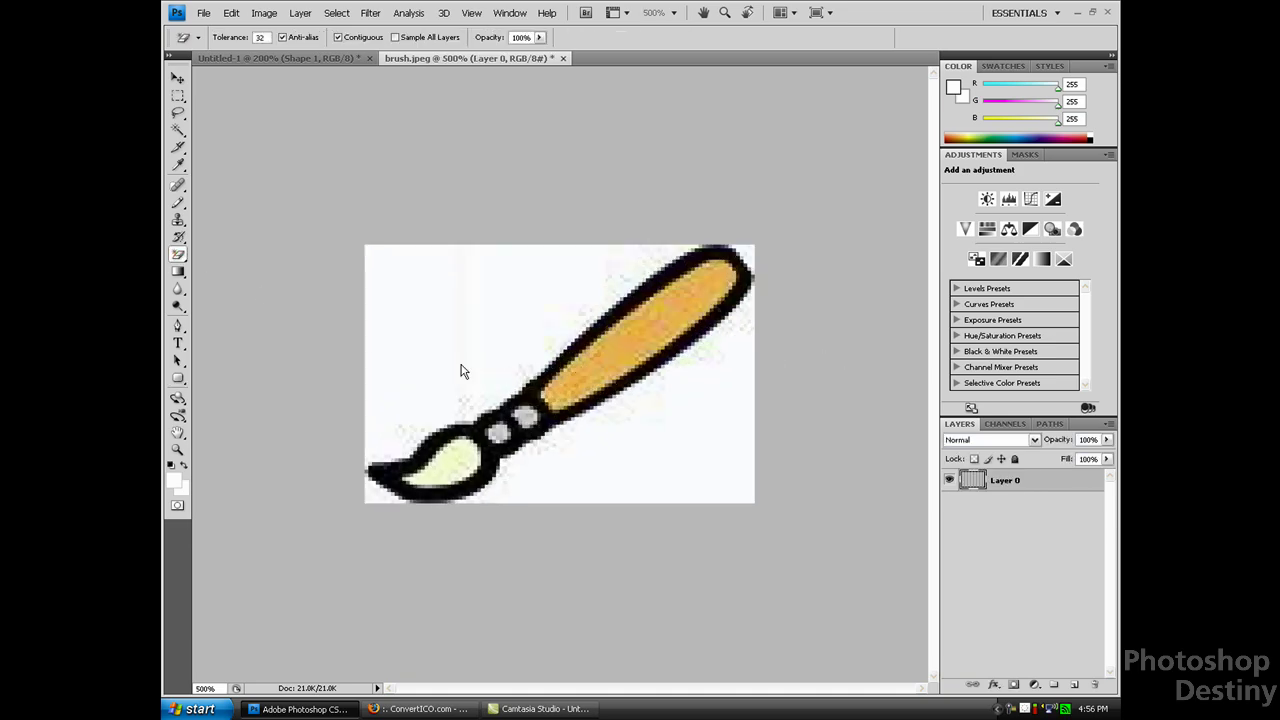
left_click(646, 440)
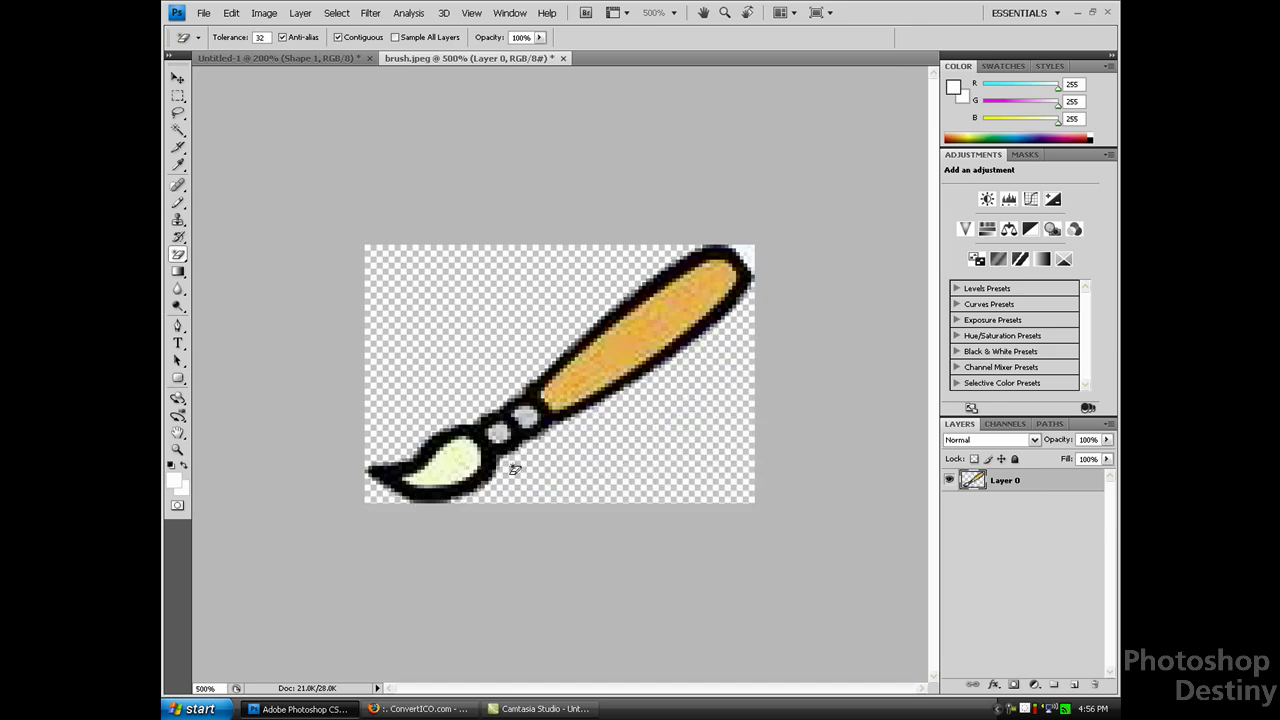
Move the paintbrush into the Untitled-1 icon document and enlarge it proportionally to about 234%, spanning the square's width.
left_click(177, 78)
mouse_move(571, 399)
left_mouse_down()
mouse_move(560, 170)
mouse_move(264, 42)
mouse_move(511, 274)
mouse_move(535, 342)
left_mouse_up()
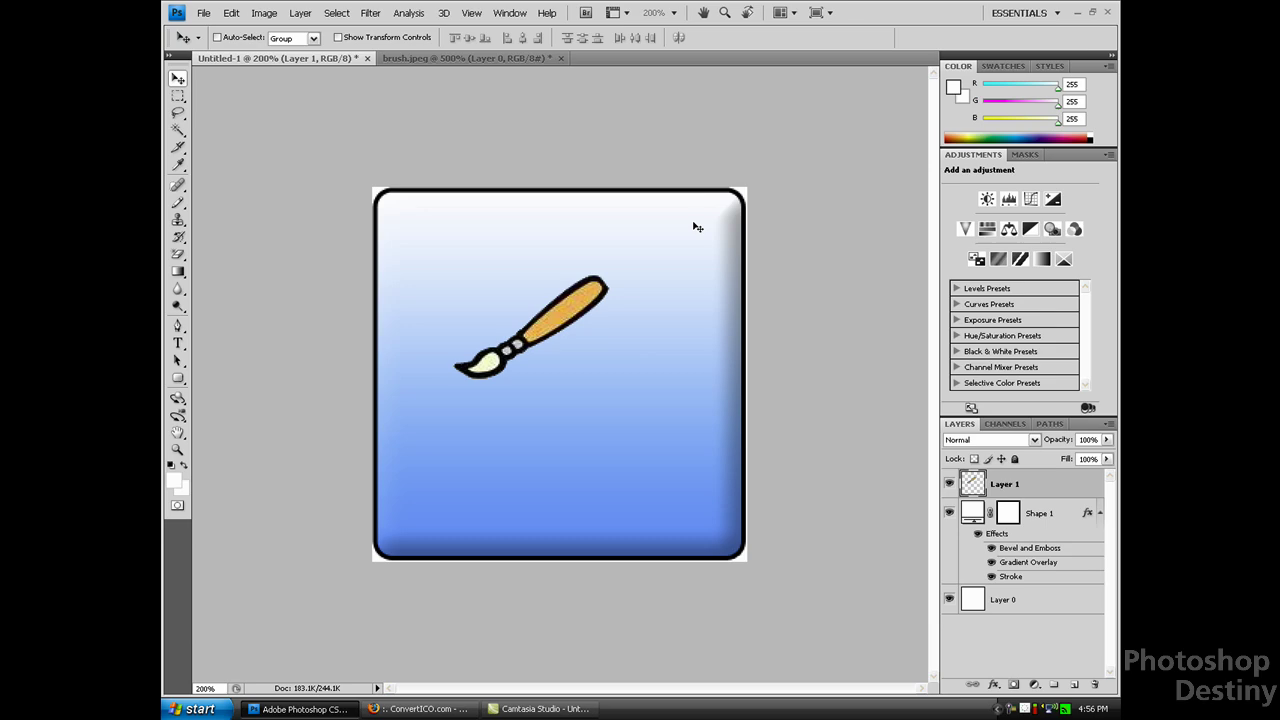
key("ctrl+t")
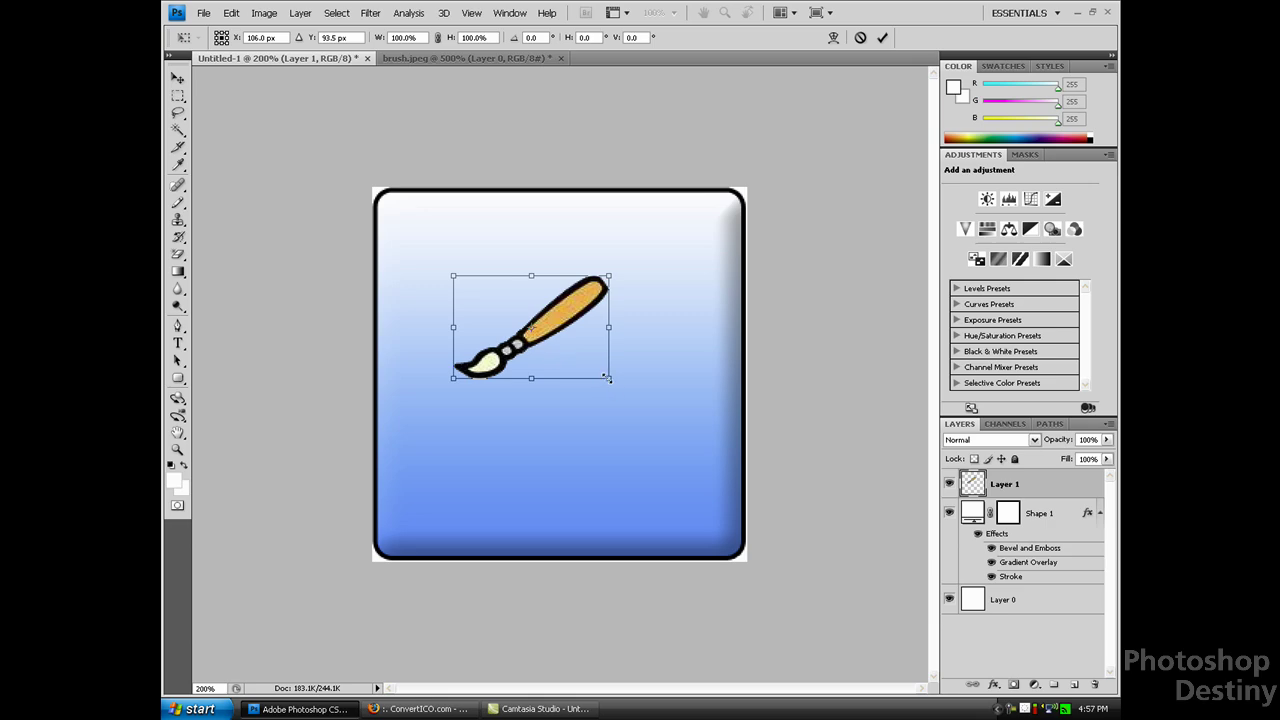
left_click_drag(606, 377, 771, 565)
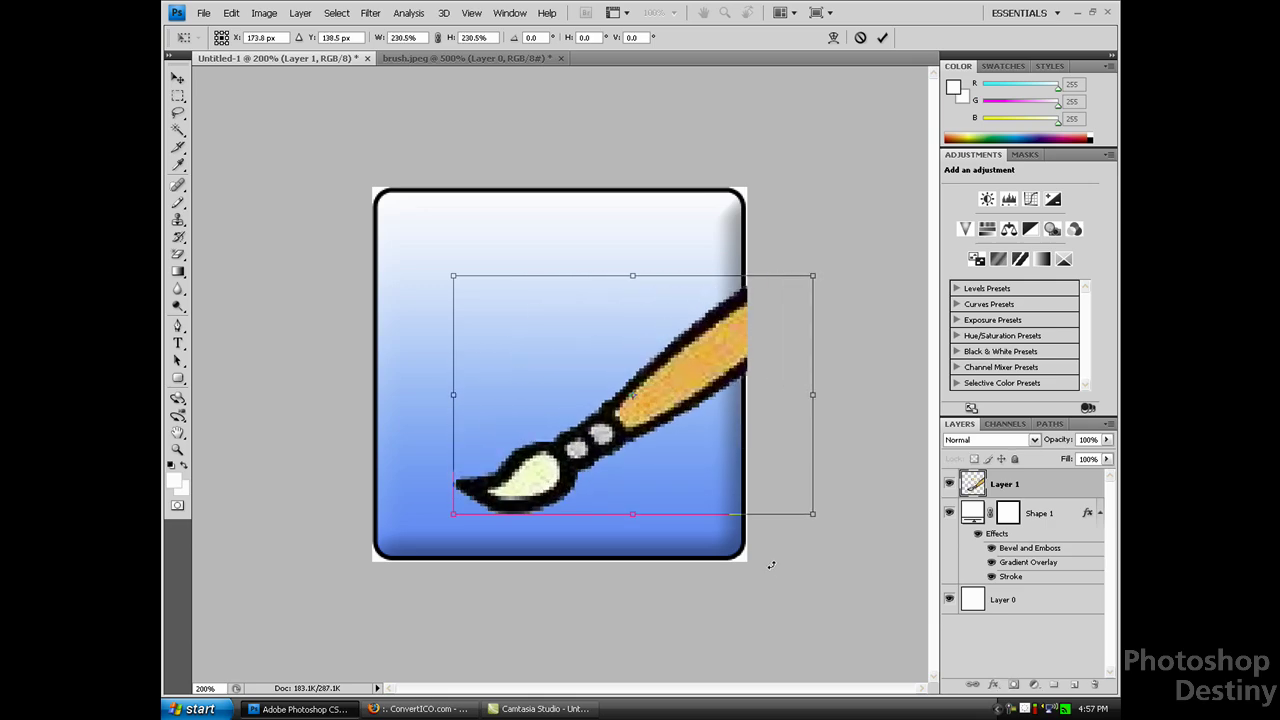
mouse_move(651, 406)
left_mouse_down()
mouse_move(566, 362)
mouse_move(576, 366)
left_mouse_up()
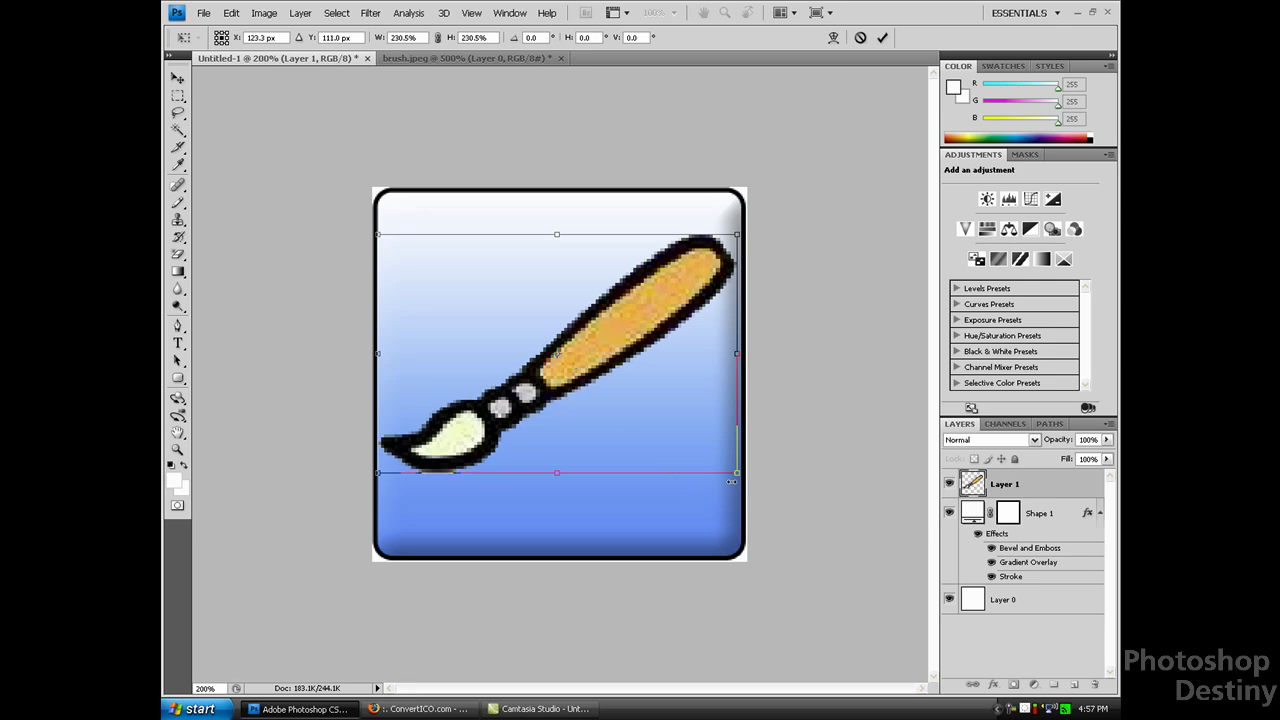
left_click_drag(737, 474, 742, 477)
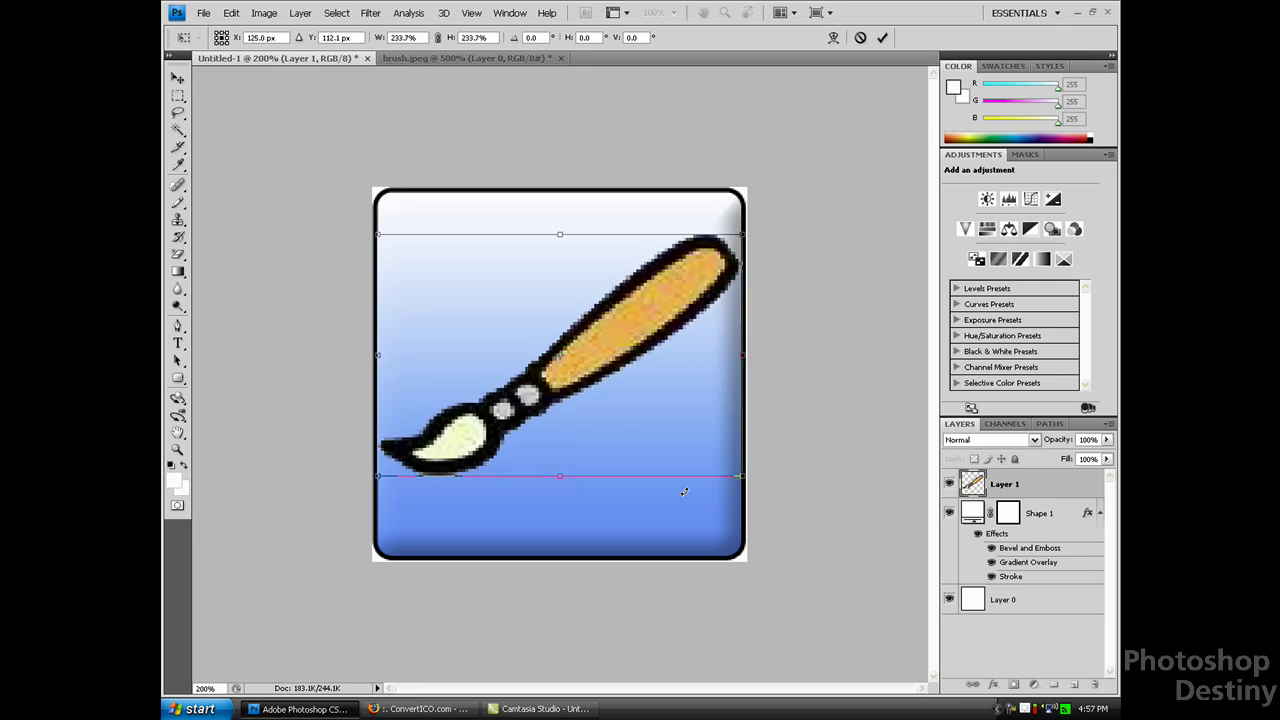
Rotate the paintbrush to about -8.3°, enlarge it to about 253% and reposition it over the square.
left_click_drag(572, 504, 596, 508)
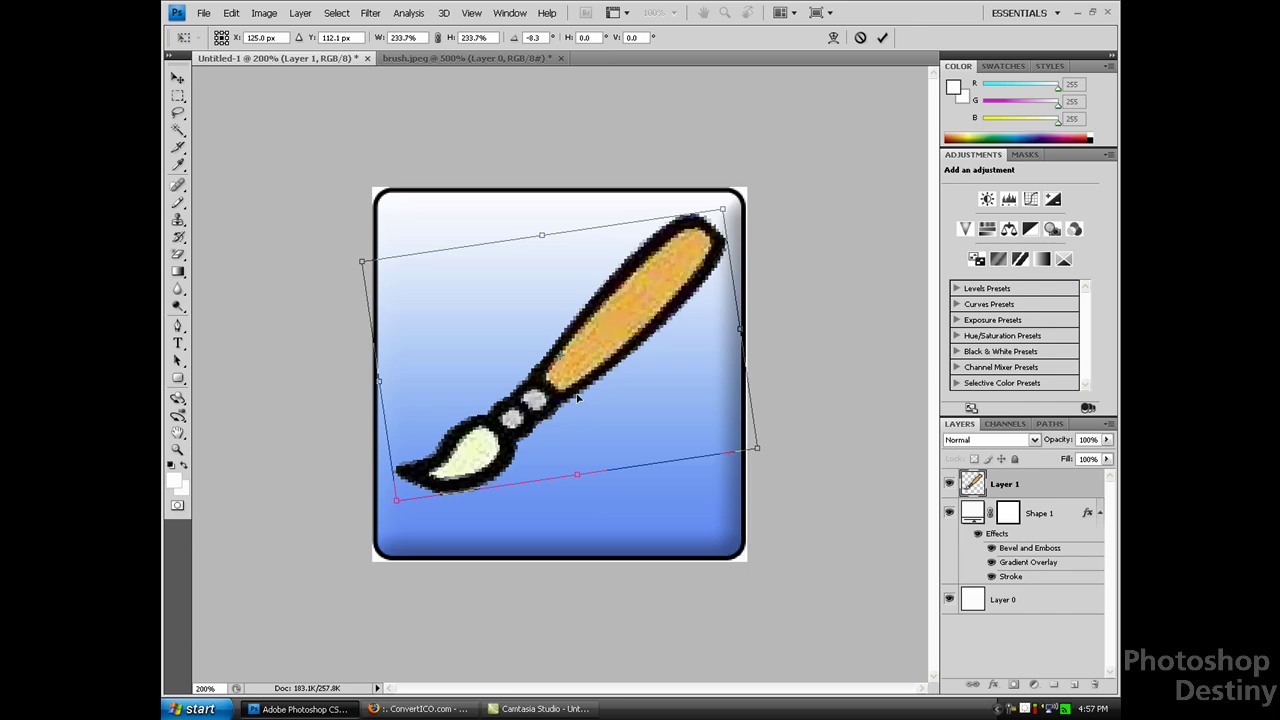
mouse_move(580, 397)
left_mouse_down()
mouse_move(567, 396)
mouse_move(565, 418)
mouse_move(560, 370)
left_mouse_up()
left_click_drag(737, 427, 773, 445)
left_click_drag(615, 347, 598, 388)
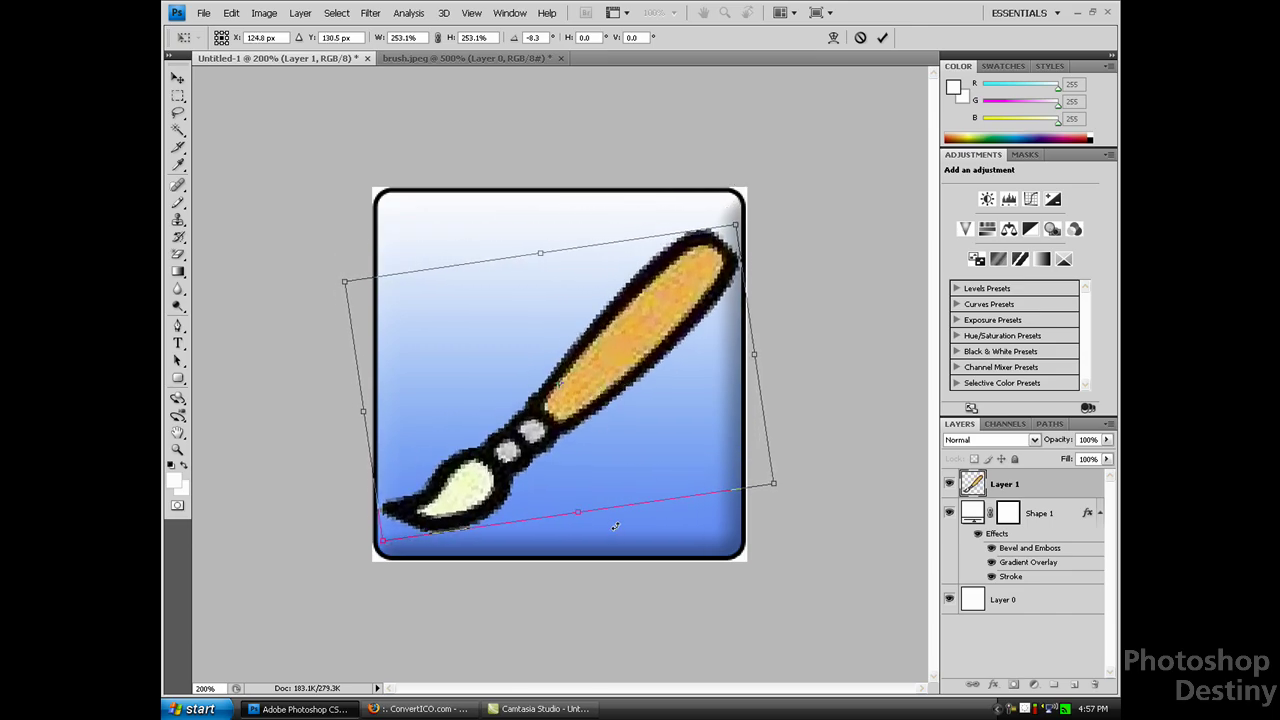
Rotate the paintbrush to about -13.3°, enlarge it to about 267%, centre it on the square and apply the transform.
left_click_drag(615, 527, 628, 526)
key("Up")
key("Up")
key("Up")
key("Up")
key("Up")
key("Up")
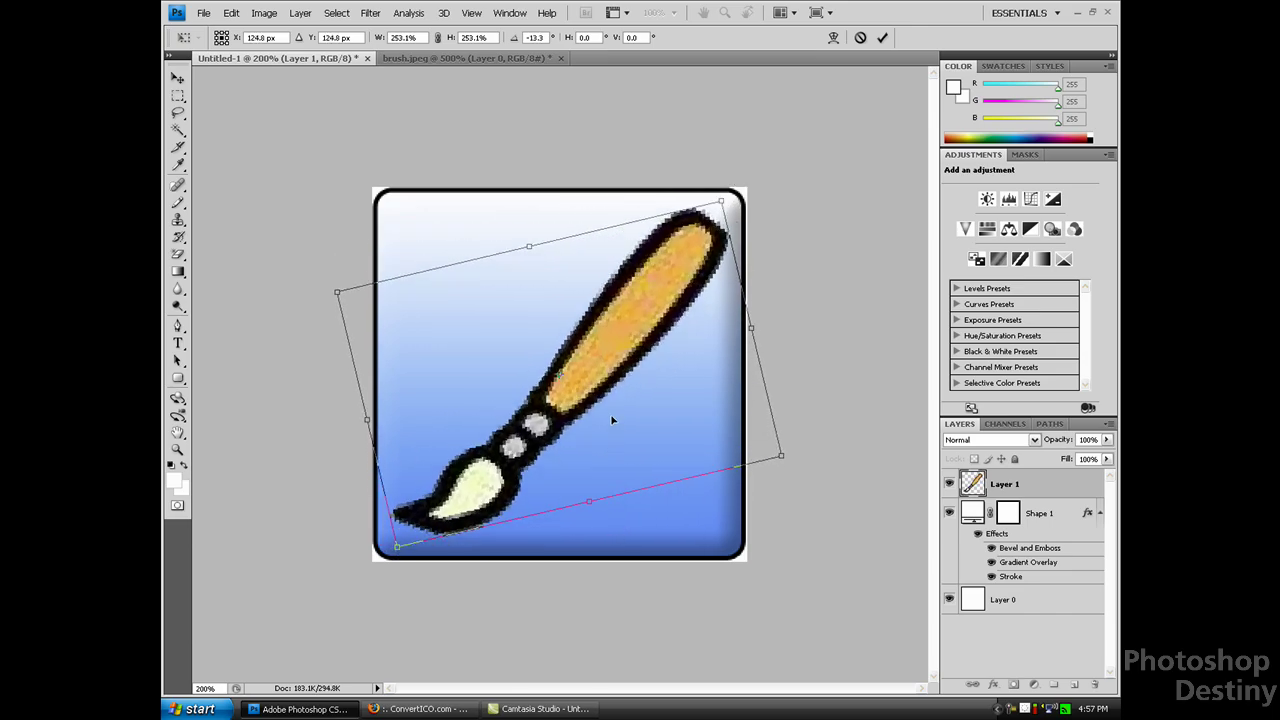
left_click_drag(785, 459, 805, 464)
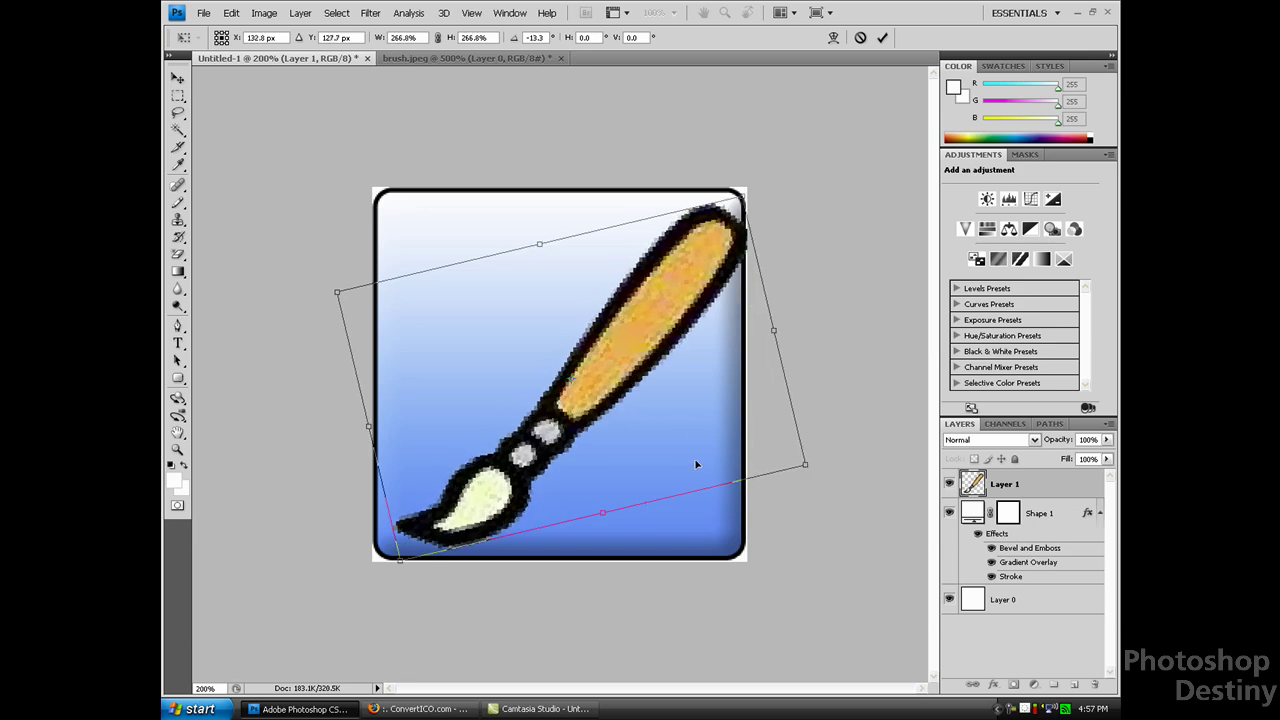
left_click_drag(624, 444, 579, 414)
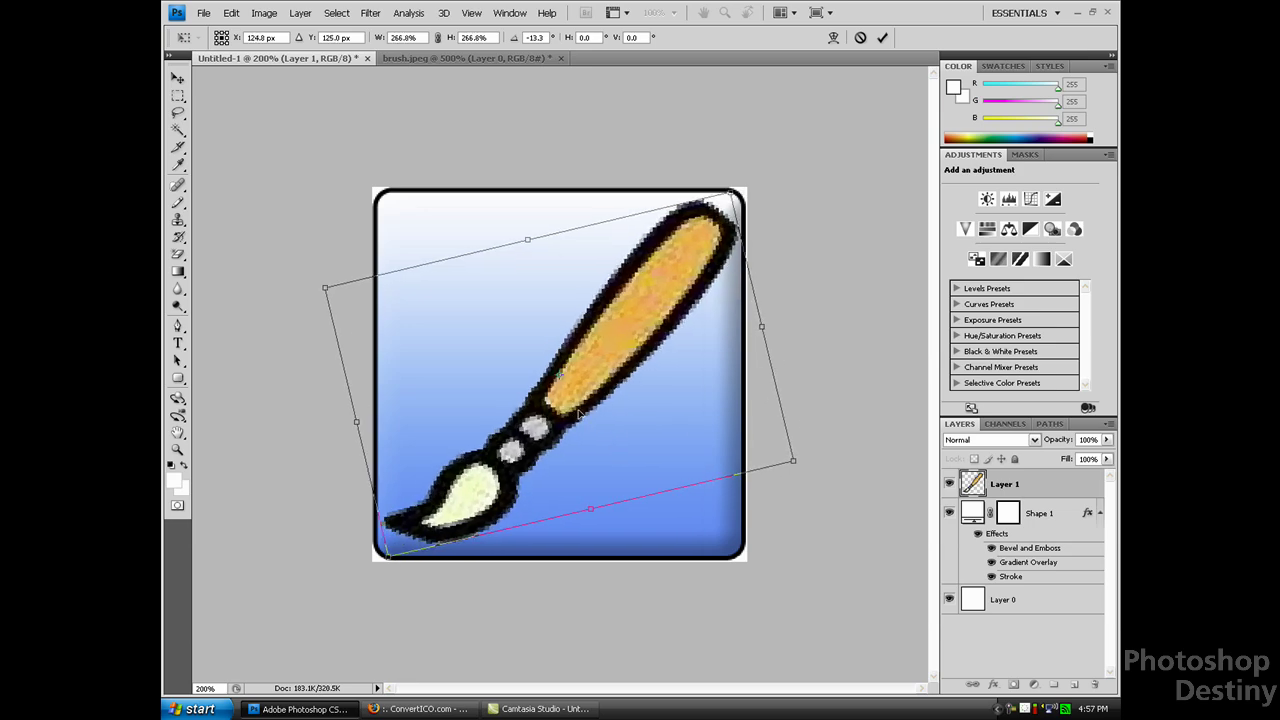
key("Return")
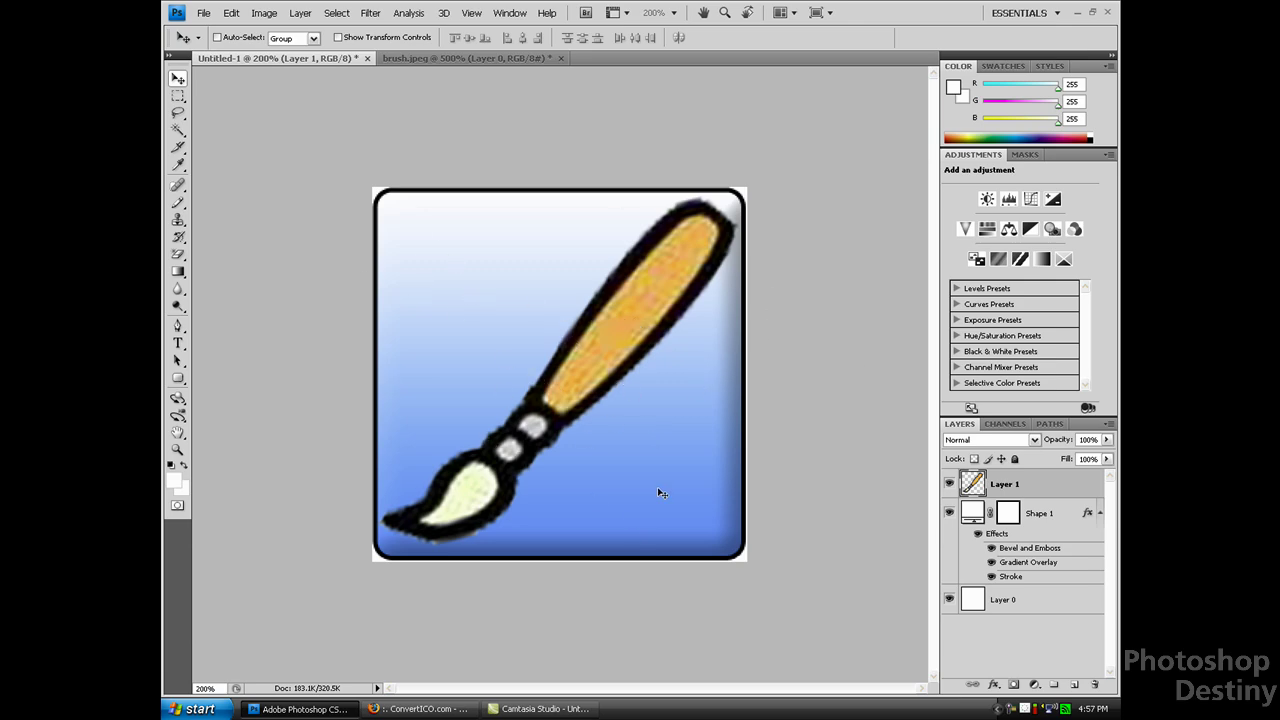
key("ctrl+minus")
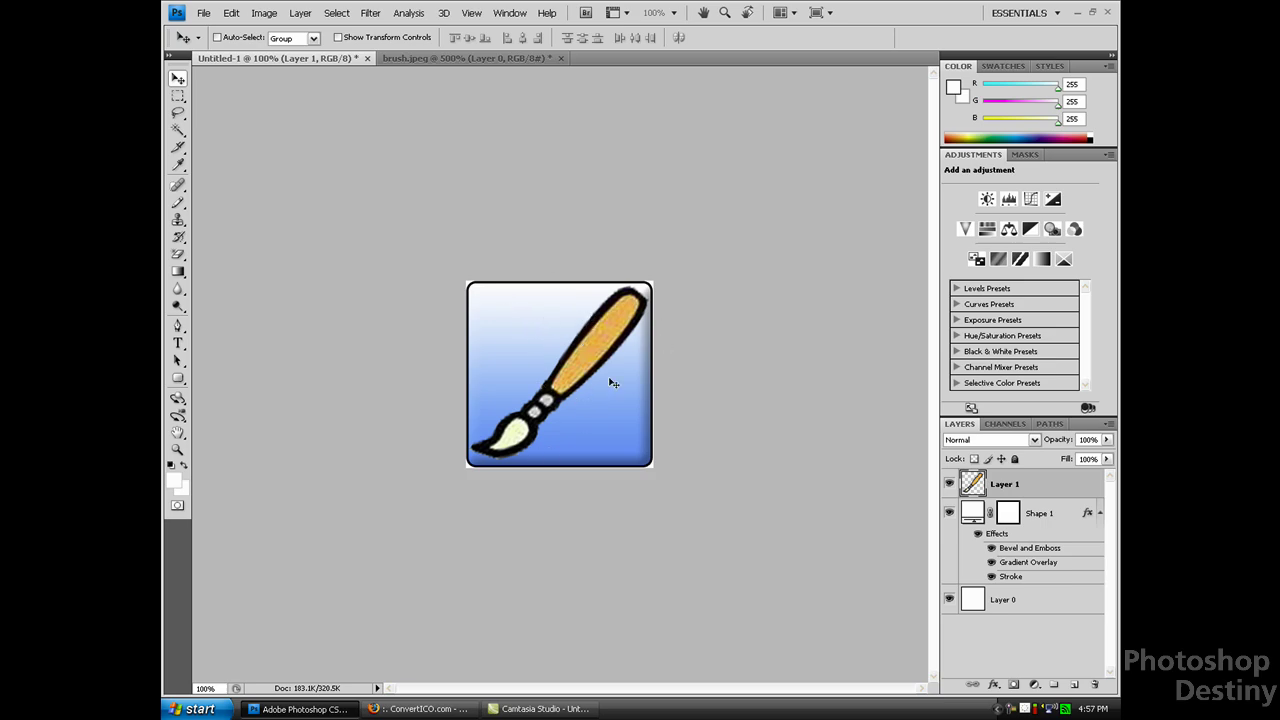
key("ctrl+plus")
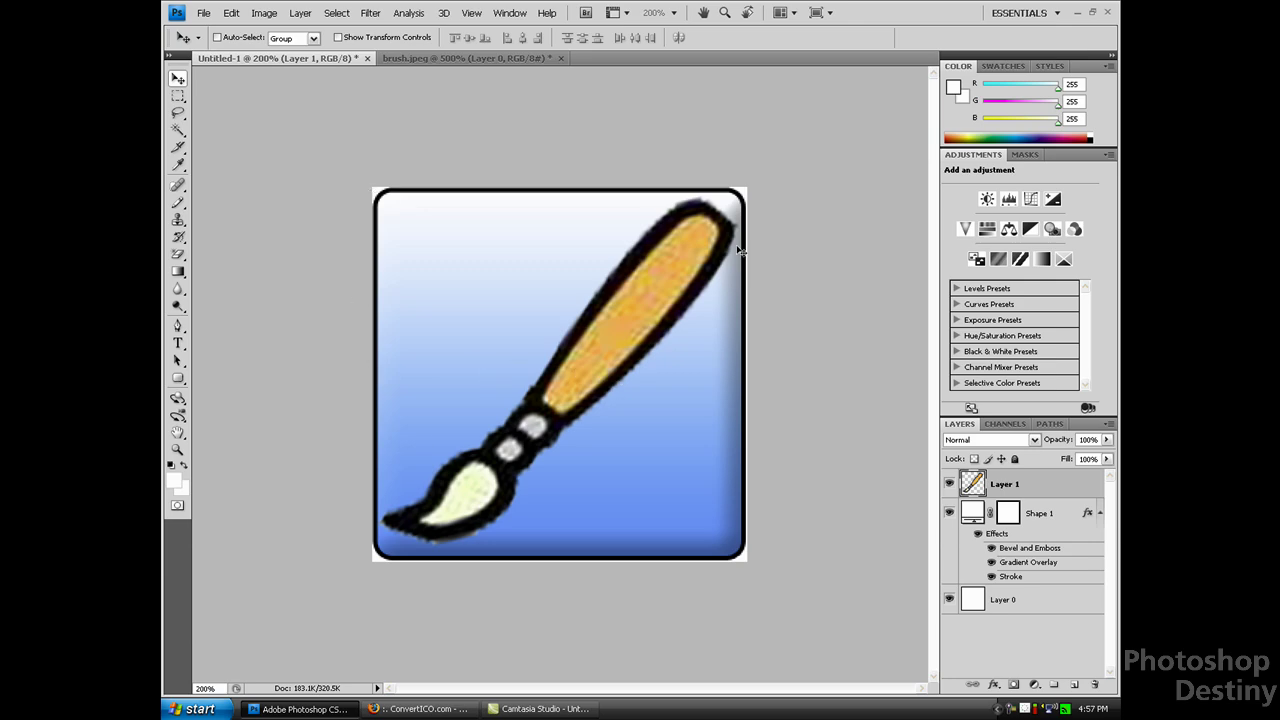
Delete the white background layer, Layer 0, and check the icon's corners.
left_click(1008, 603)
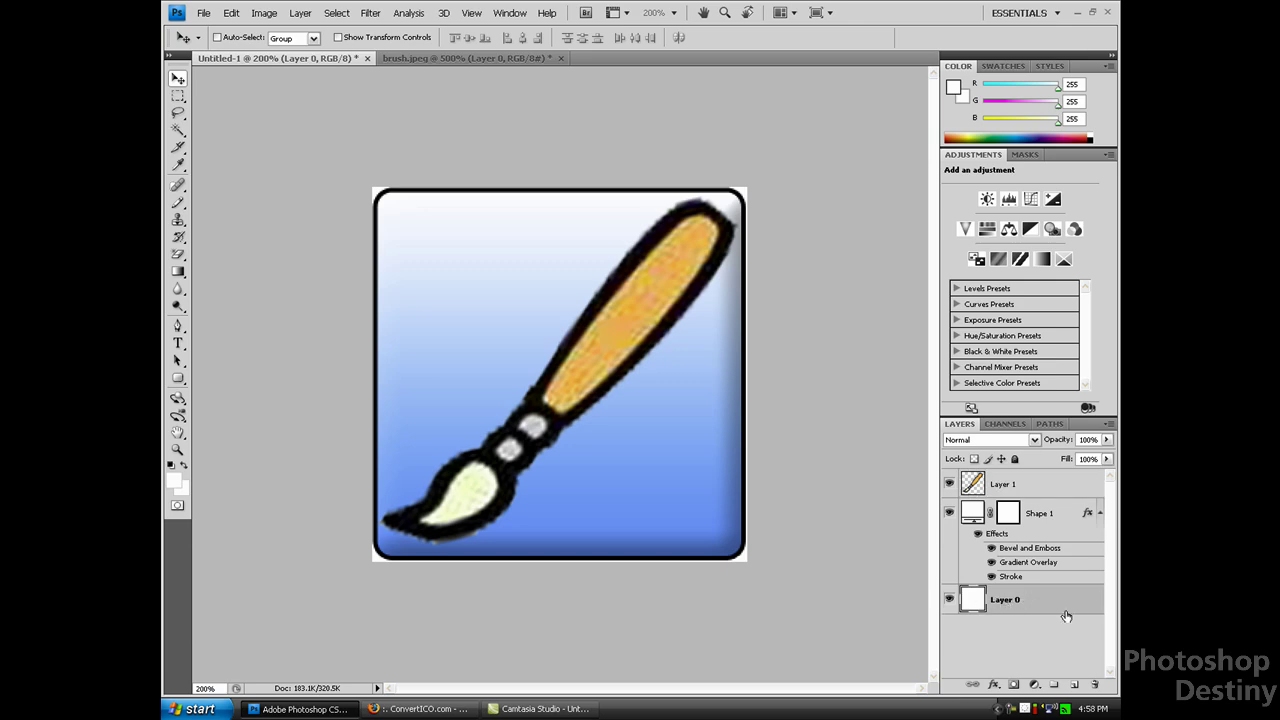
key("Delete")
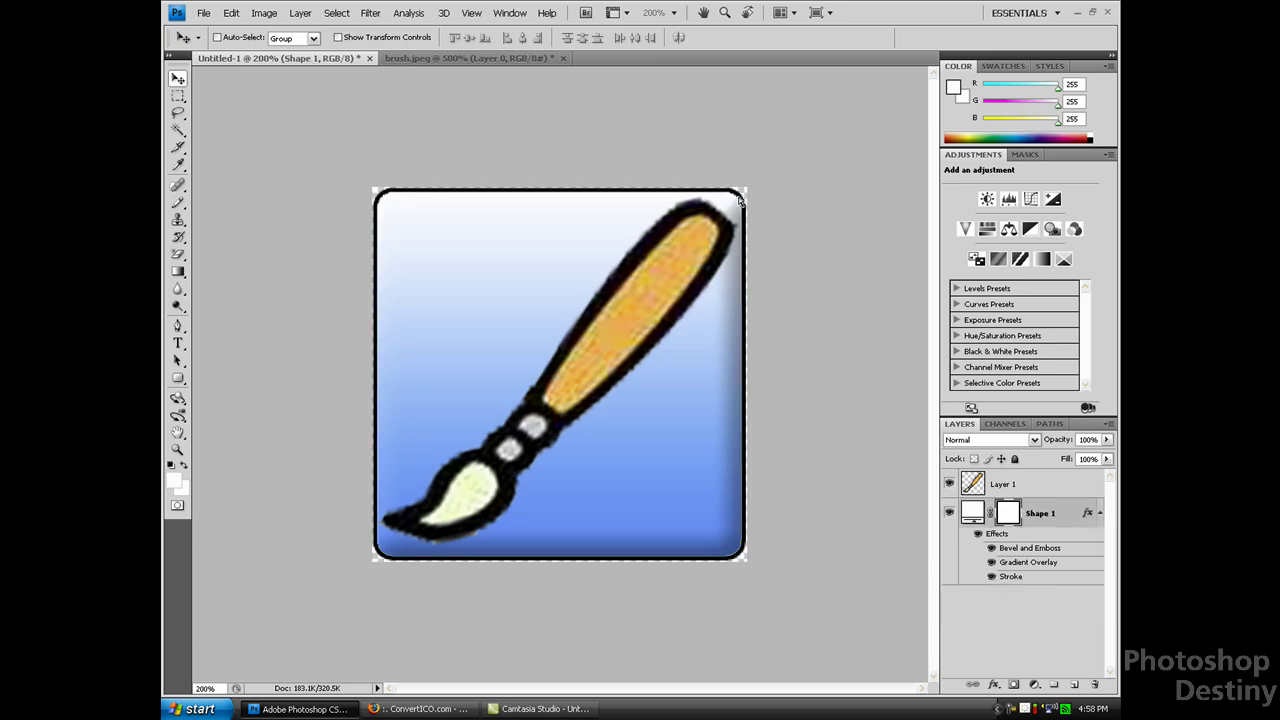
key("ctrl+plus")
key("ctrl+plus")
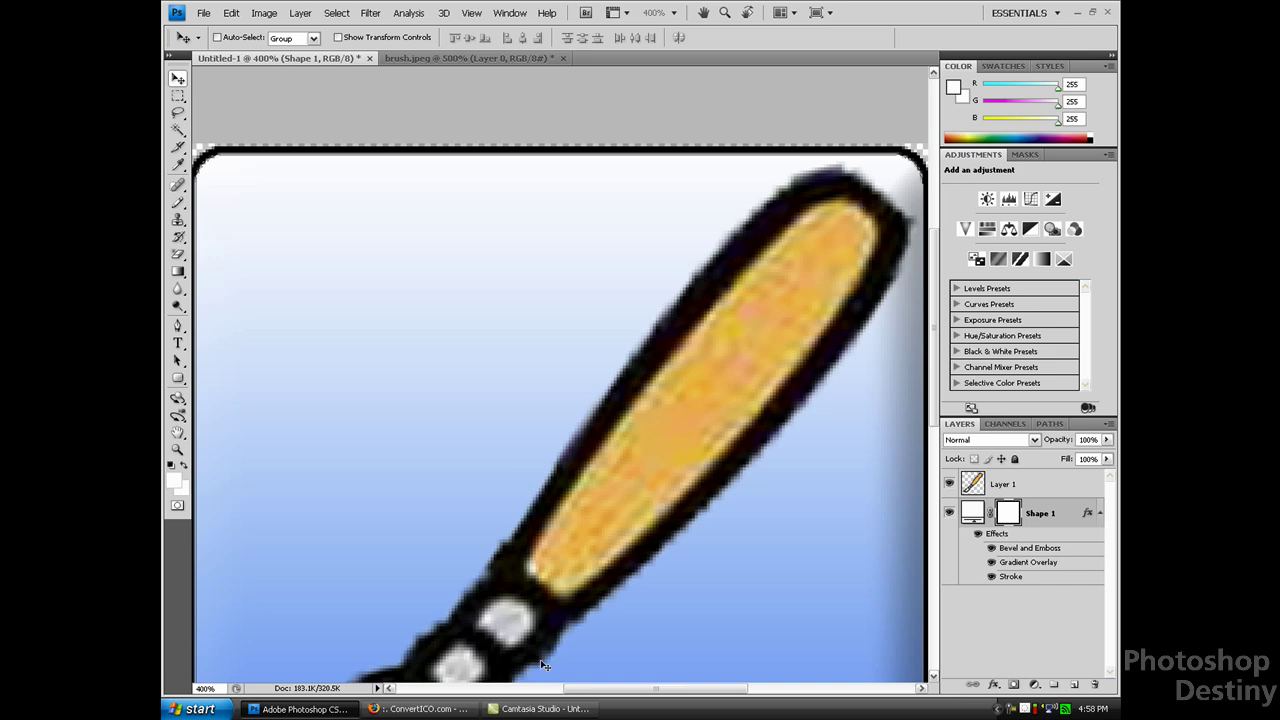
scroll(640, 500, "right", 2)
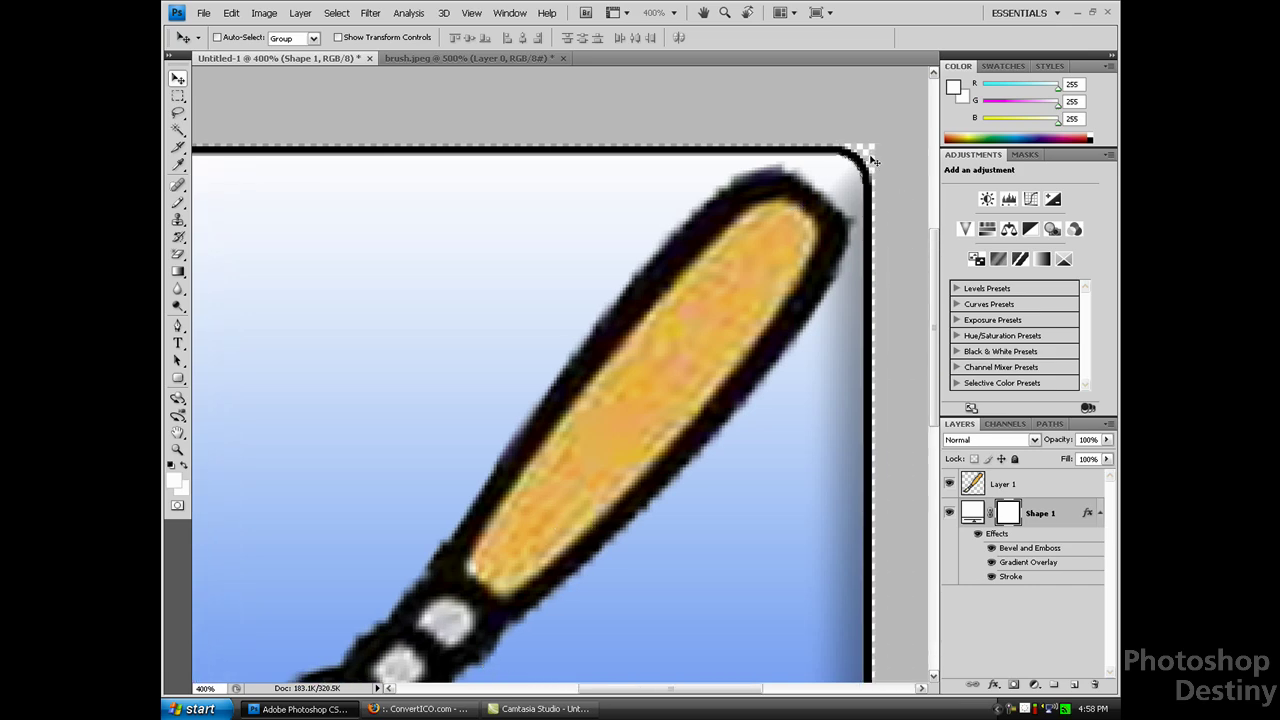
key("ctrl+minus")
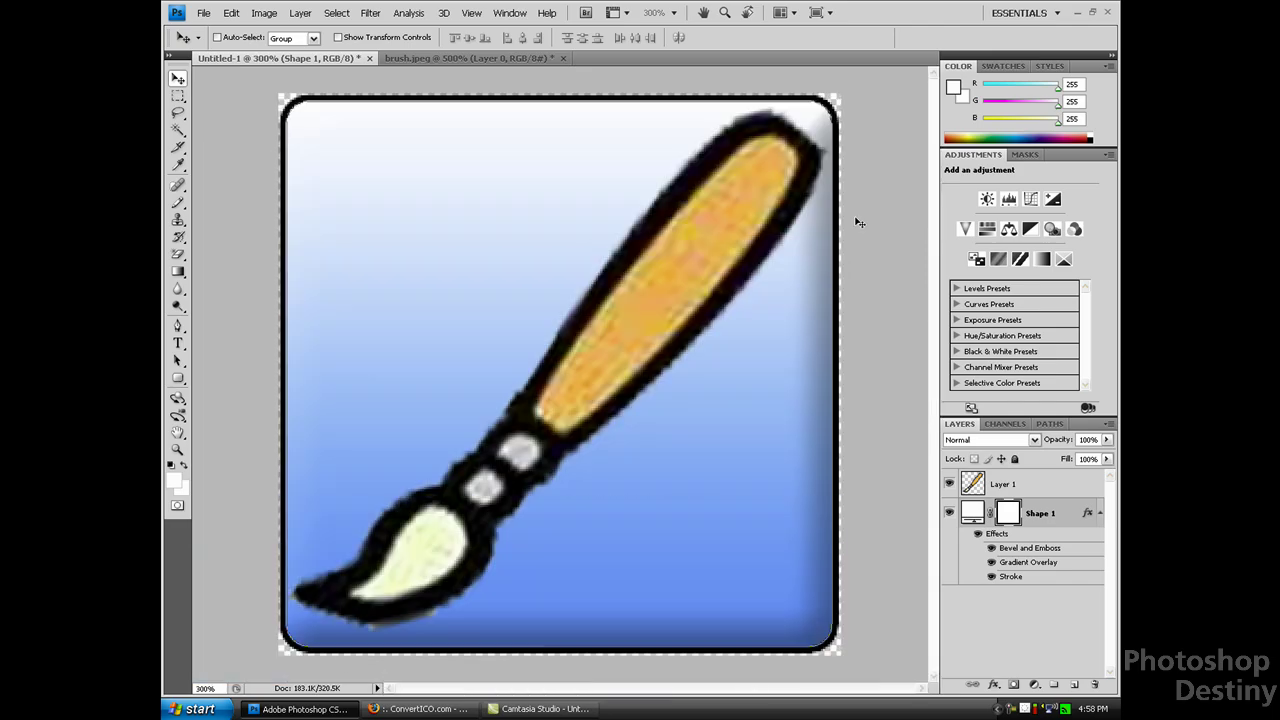
key("ctrl+minus")
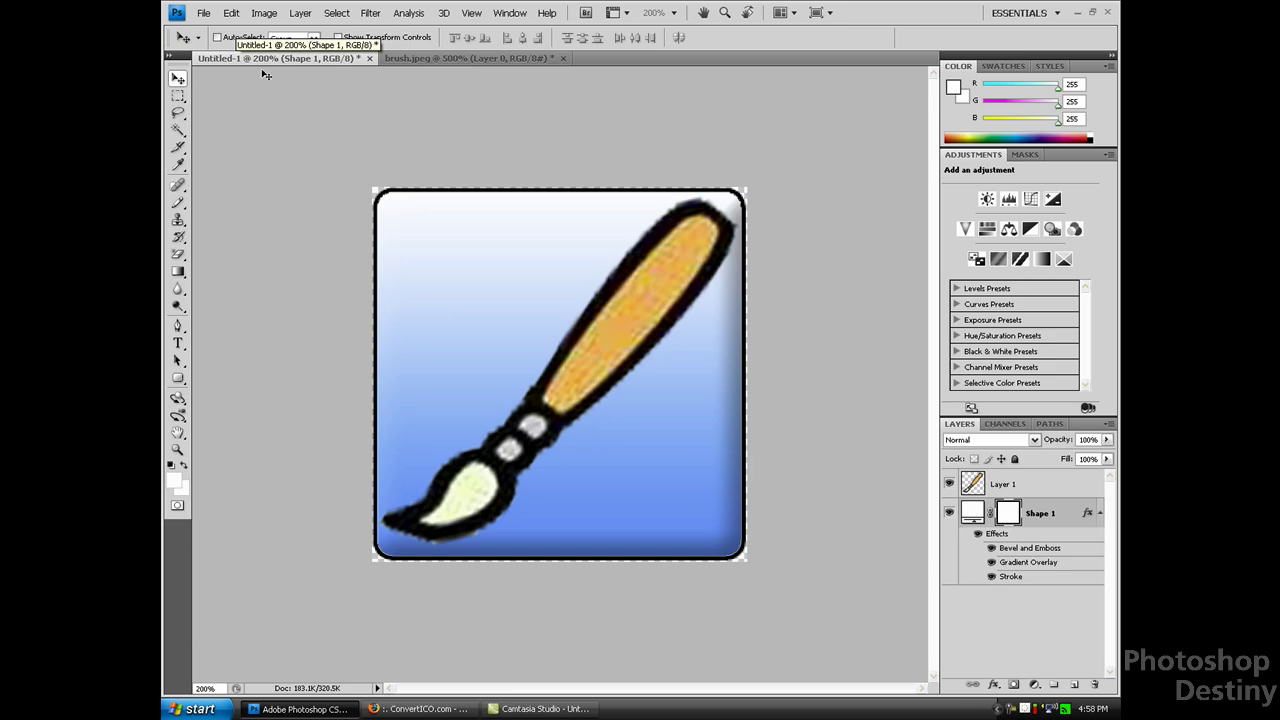
Save the icon to the Desktop as a PNG named test_icon, with interlacing set to None.
left_click(203, 13)
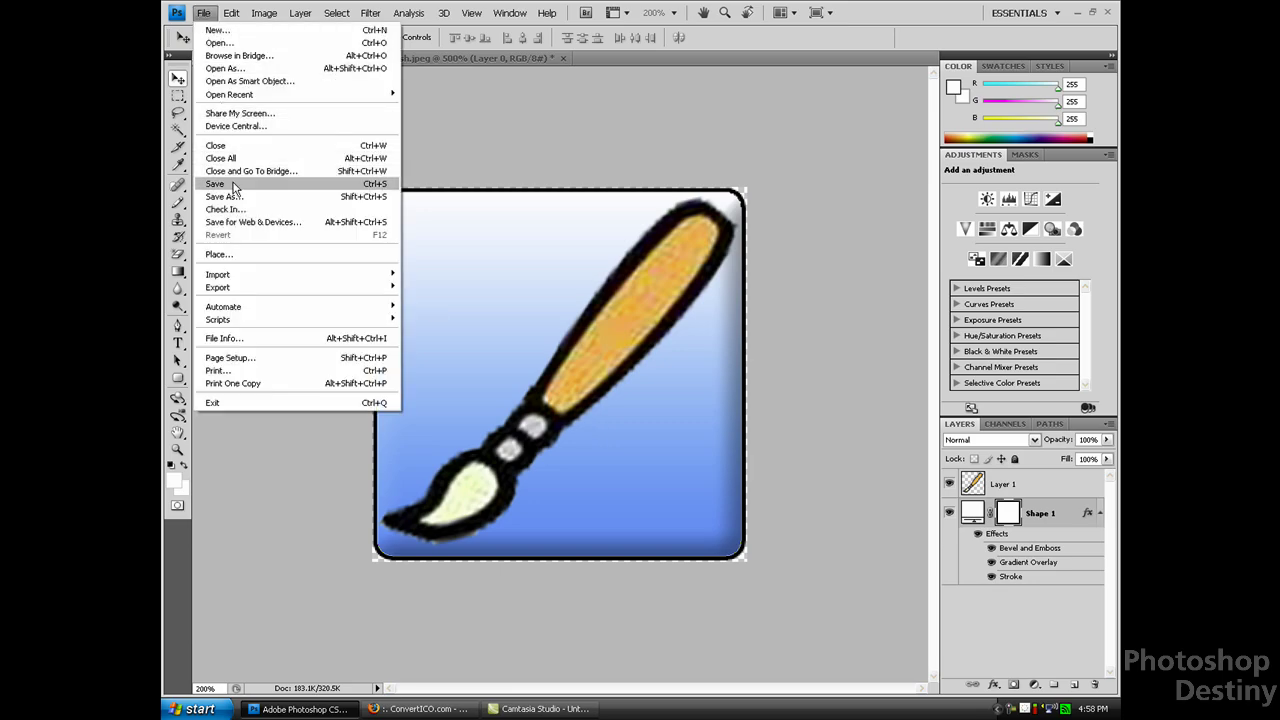
left_click(233, 186)
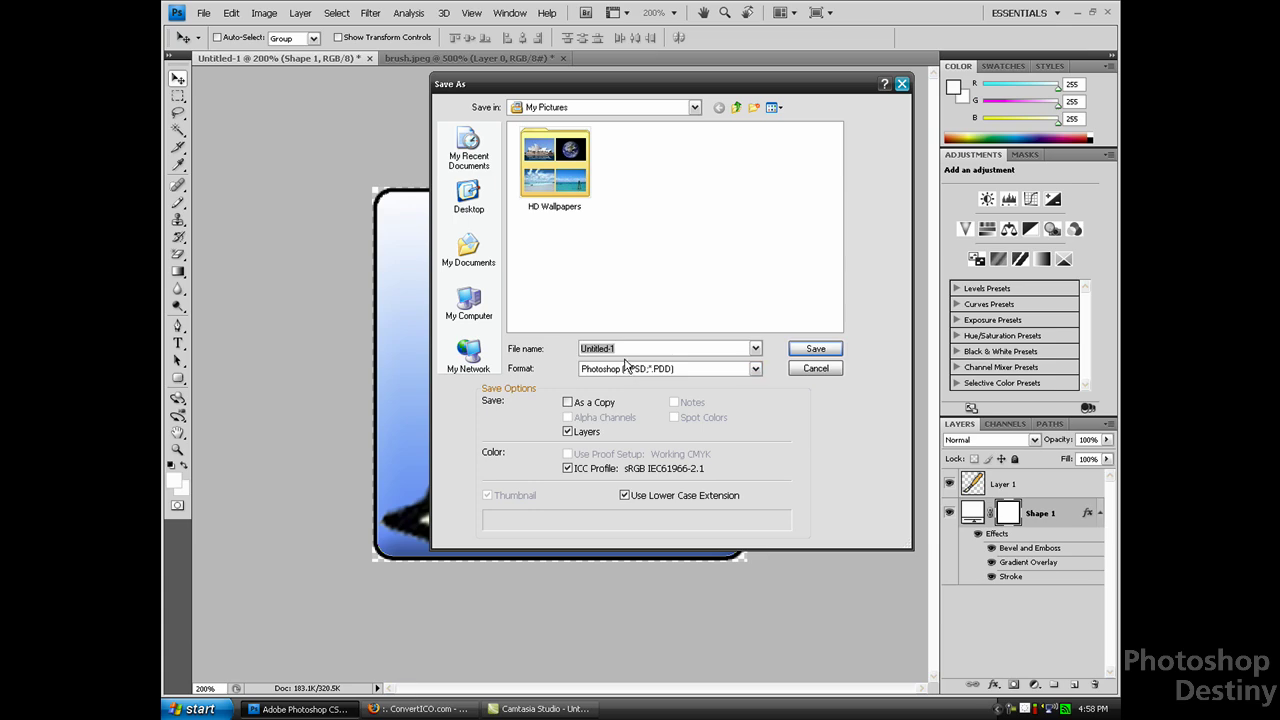
type("test_icon")
left_click(612, 369)
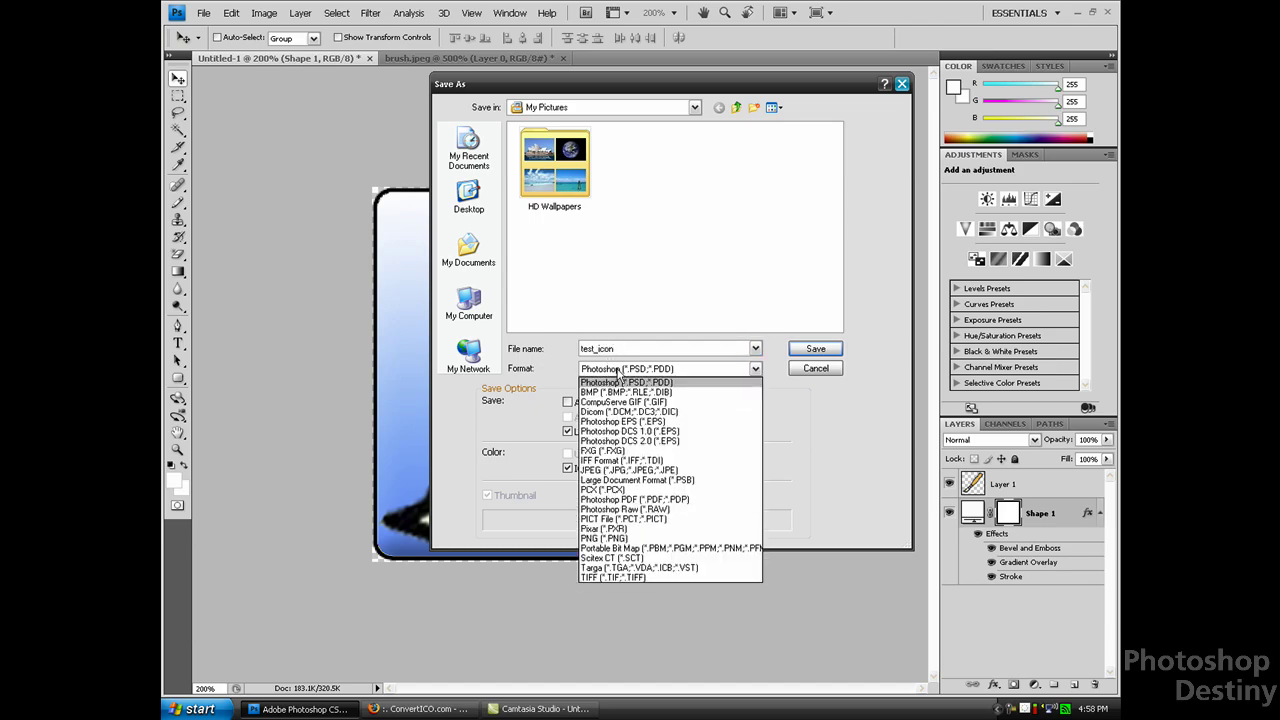
left_click(605, 538)
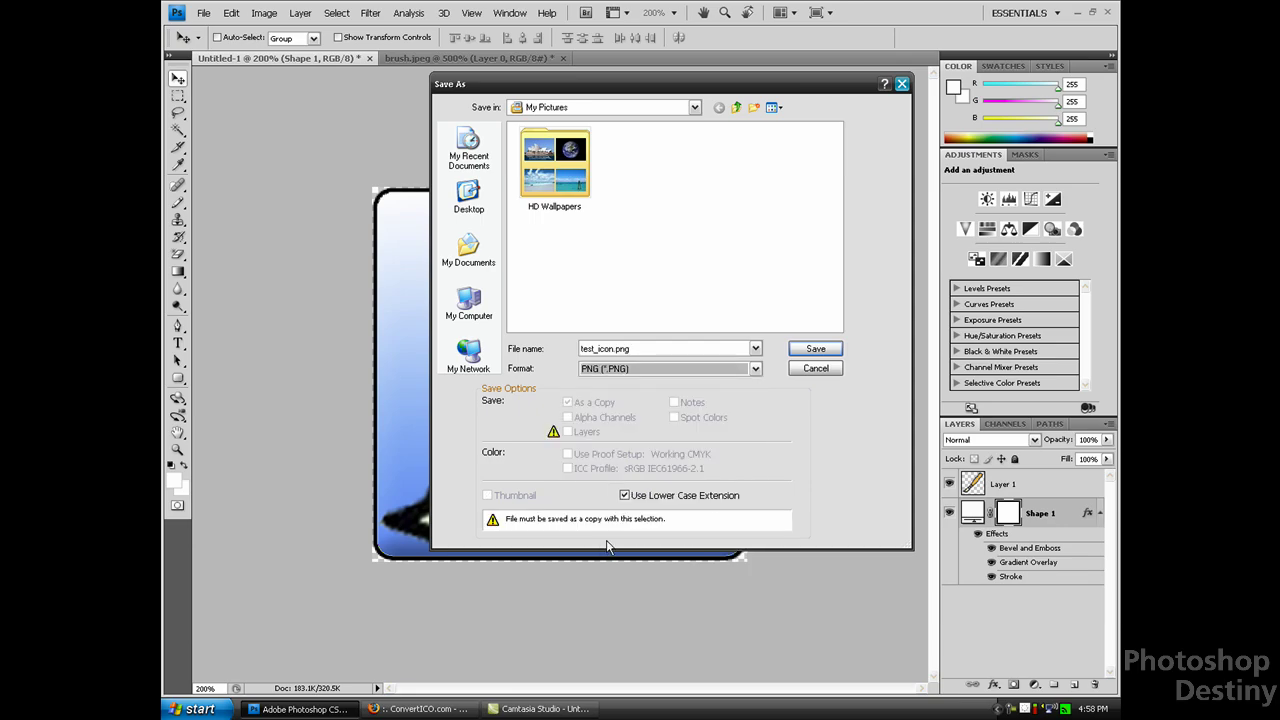
left_click(471, 199)
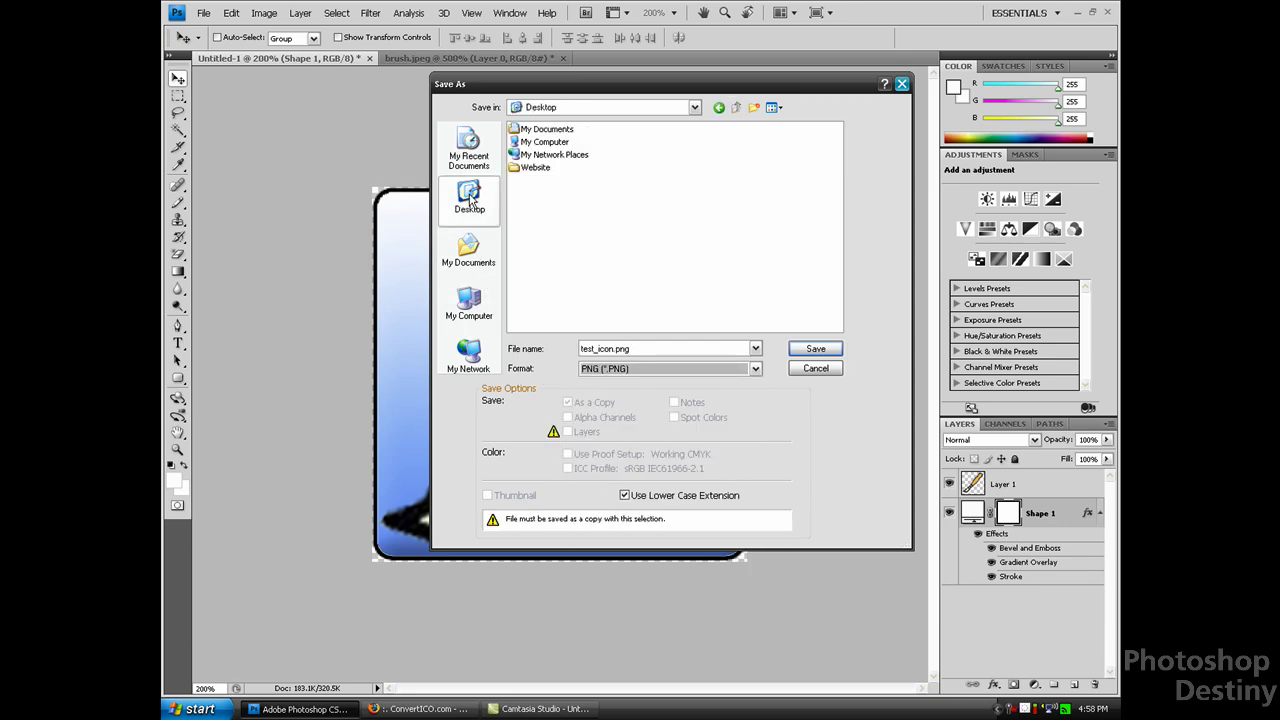
left_click(803, 352)
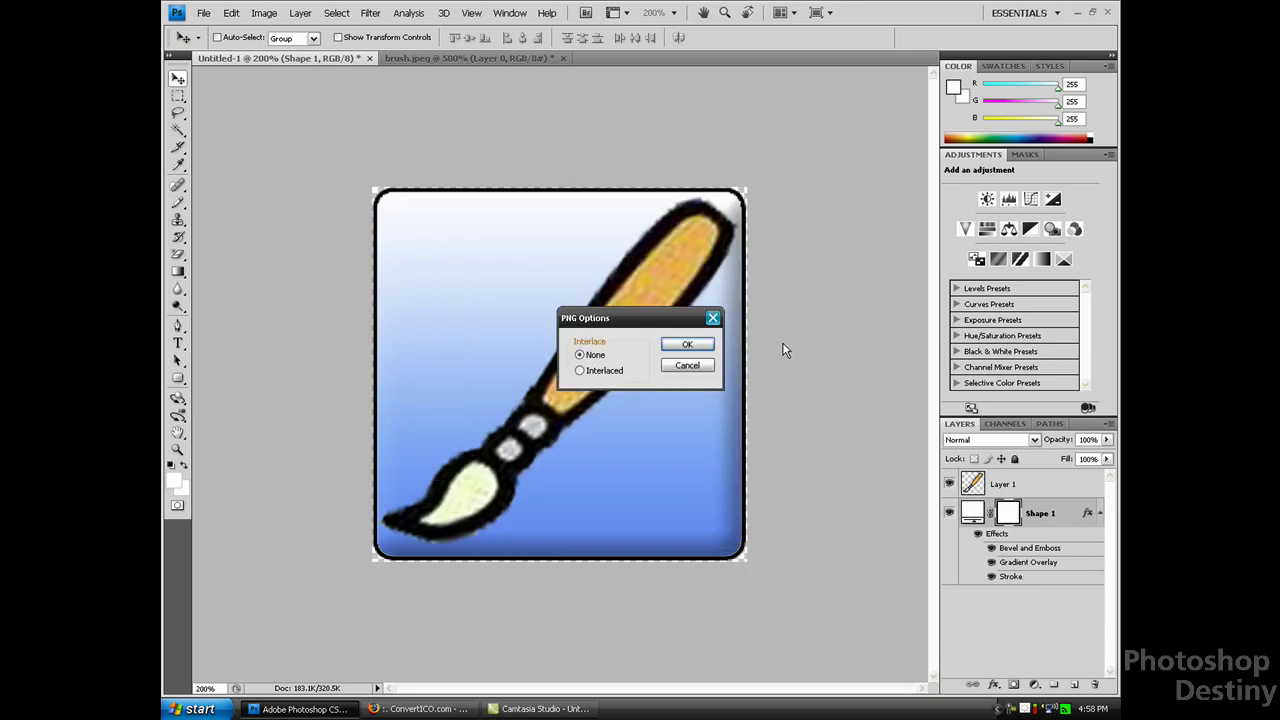
left_click(686, 346)
Minimize Photoshop and locate the exported test_icon PNG on the desktop.
left_click(300, 708)
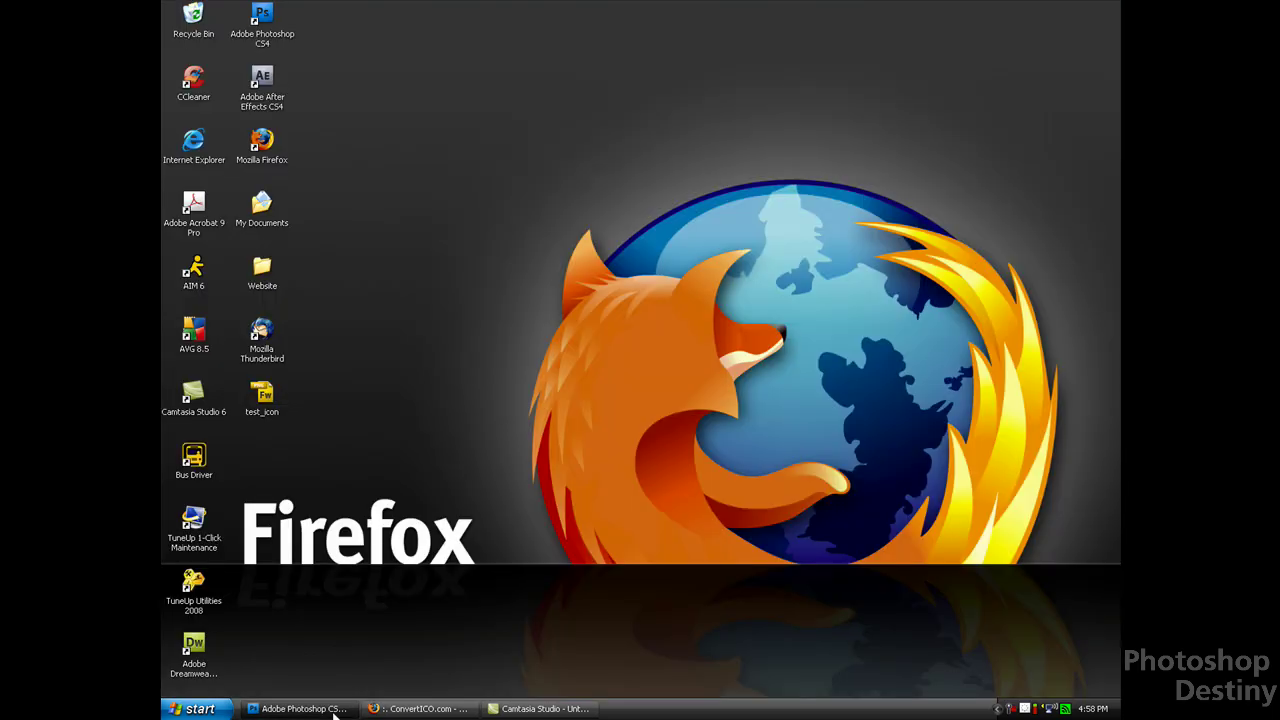
left_click_drag(317, 437, 261, 398)
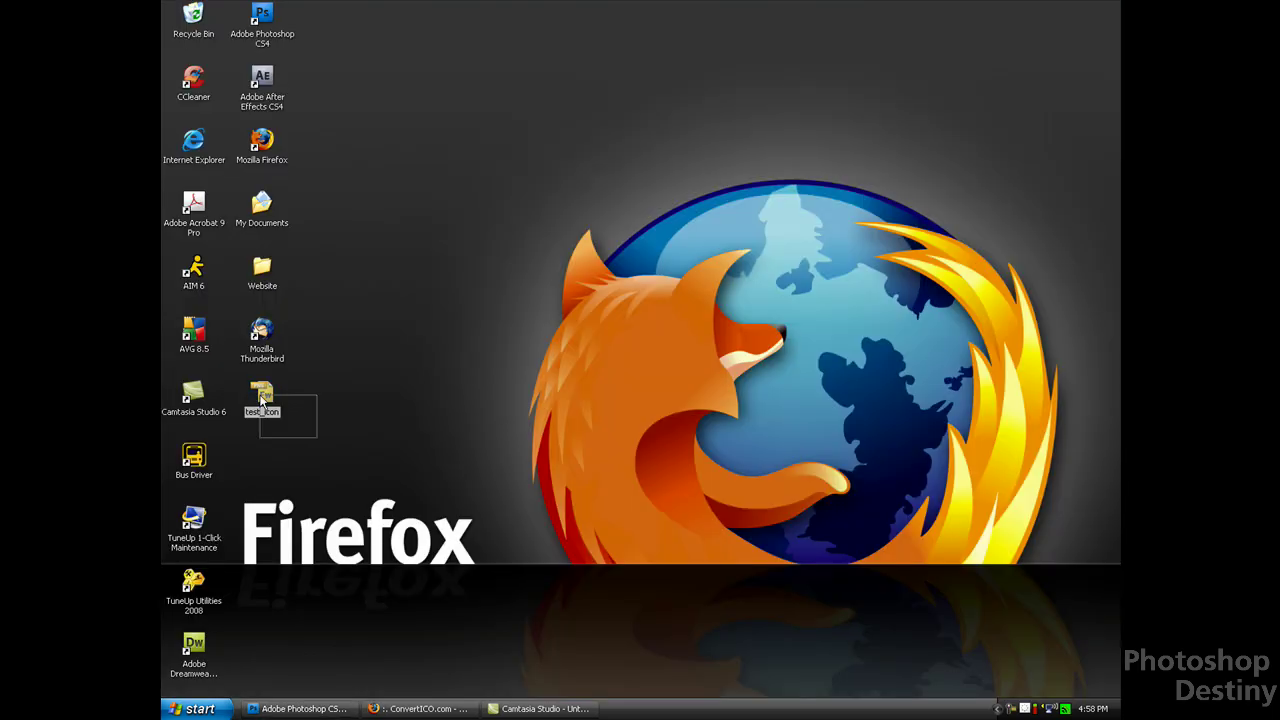
left_click_drag(261, 398, 291, 407)
left_click(286, 416)
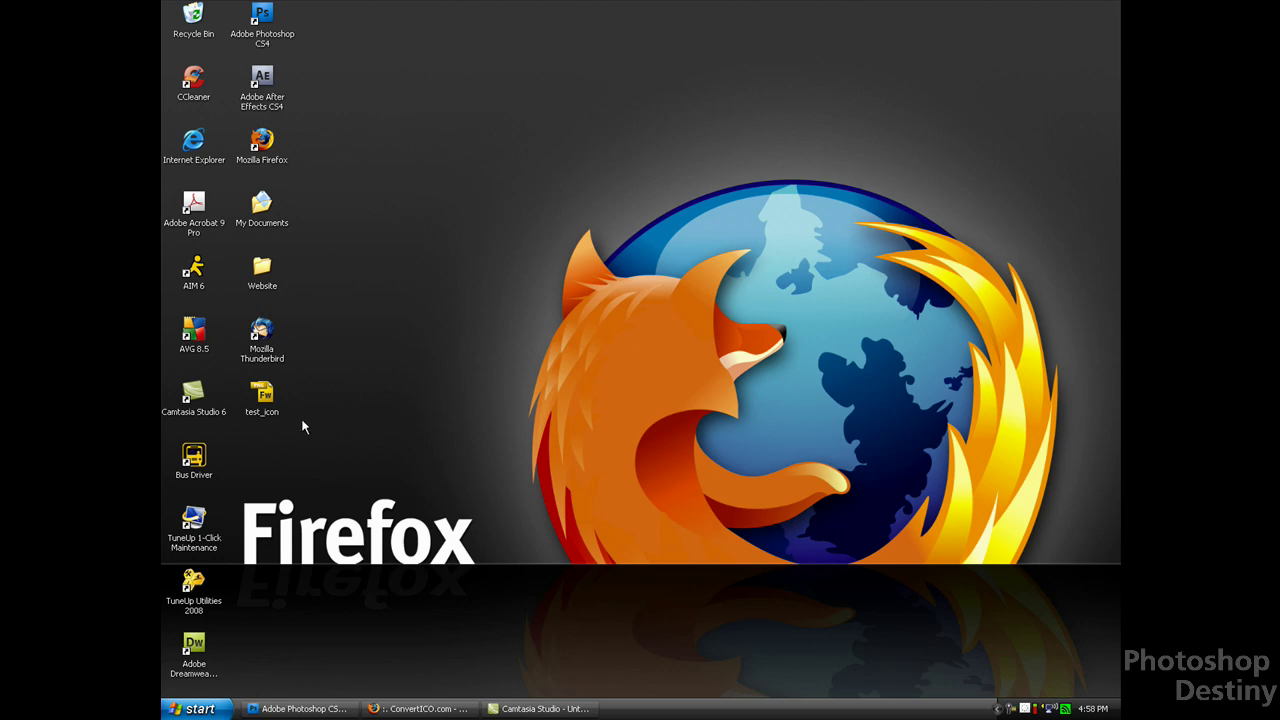
left_click_drag(289, 400, 252, 420)
left_click(442, 443)
Switch to the ConvertICO page in Firefox and examine its web address and the PNG or ICO upload section.
left_click(420, 708)
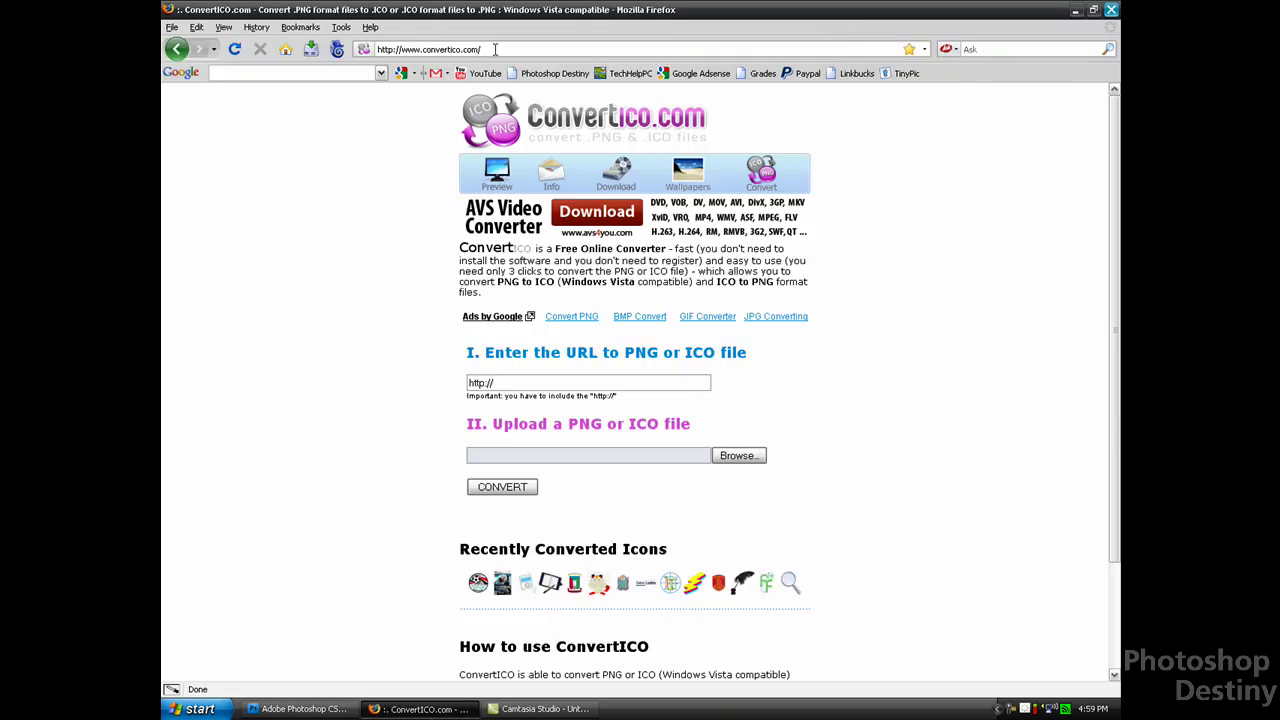
left_click_drag(497, 48, 330, 52)
left_click(356, 128)
left_click_drag(443, 428, 704, 436)
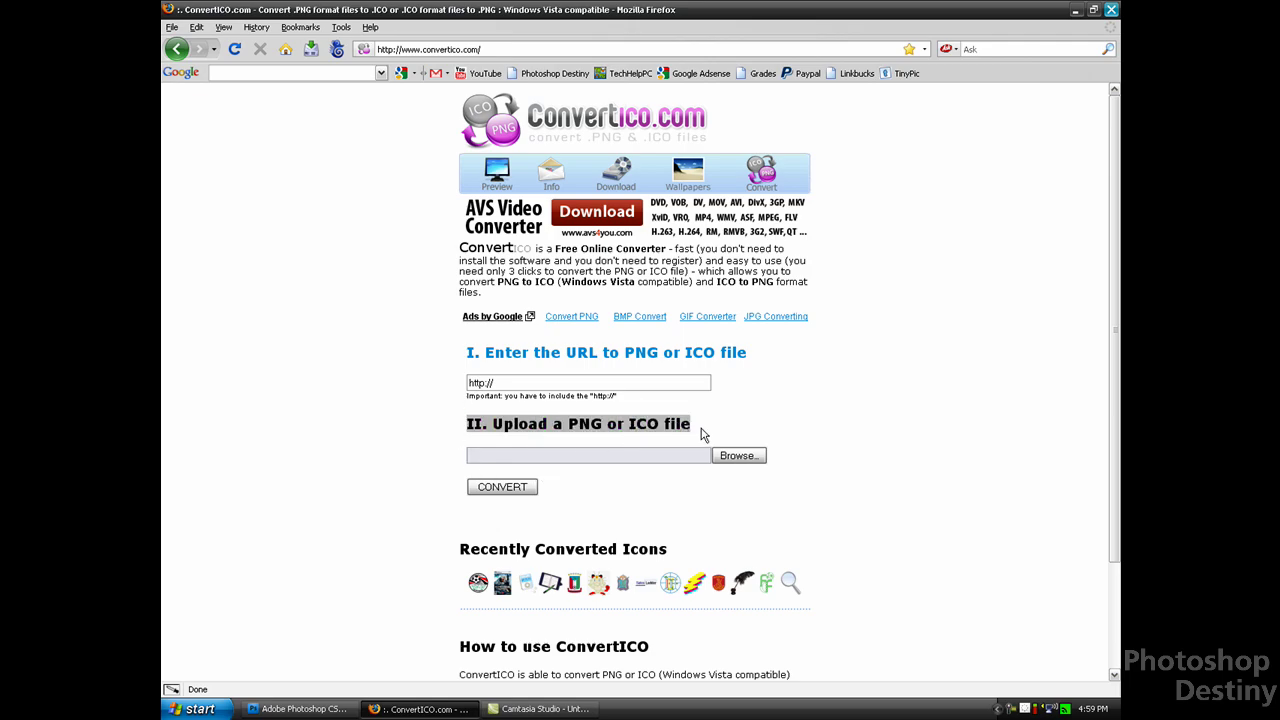
left_click(704, 436)
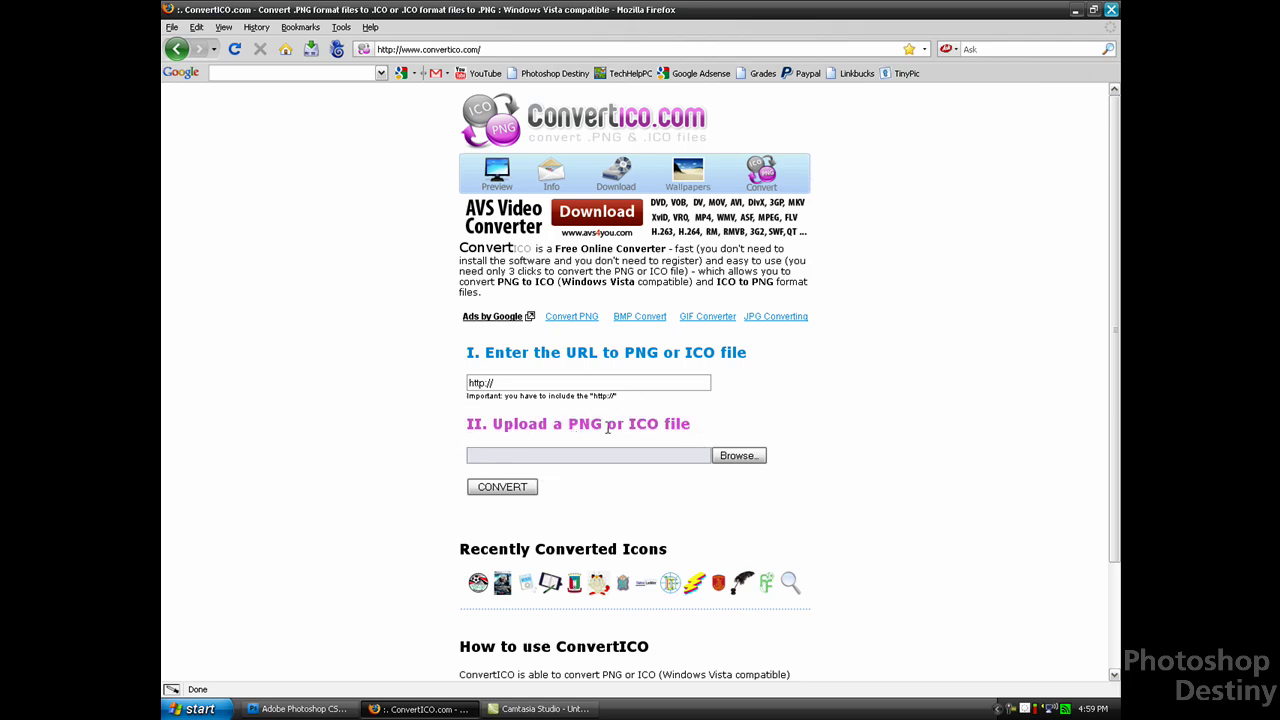
Choose test_icon from the Desktop as the file to upload and convert it to an icon.
left_click(738, 456)
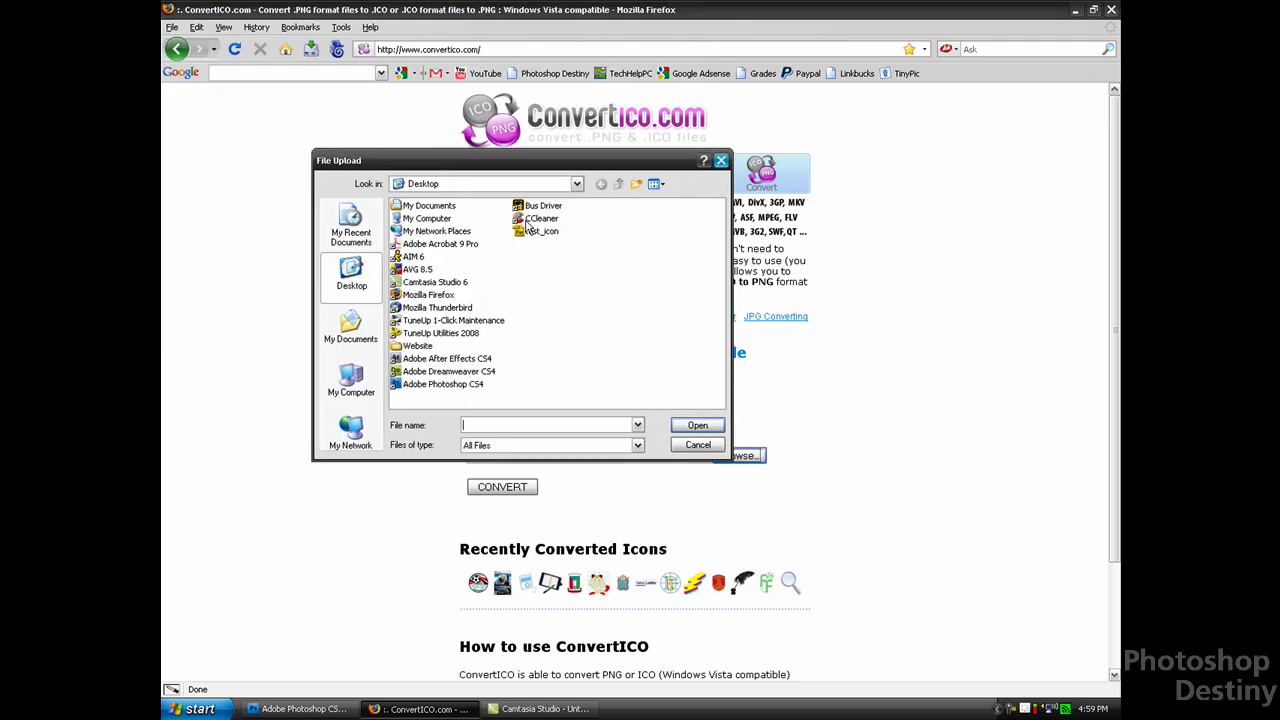
left_click(540, 231)
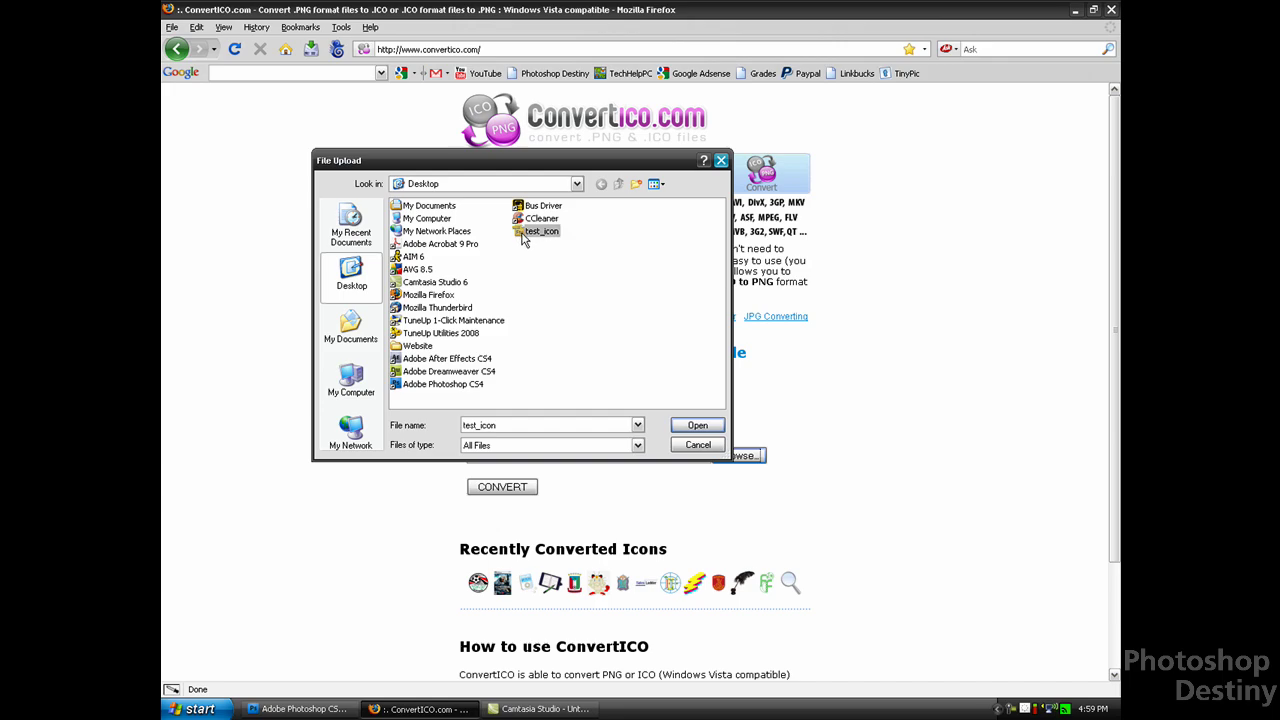
left_click(690, 428)
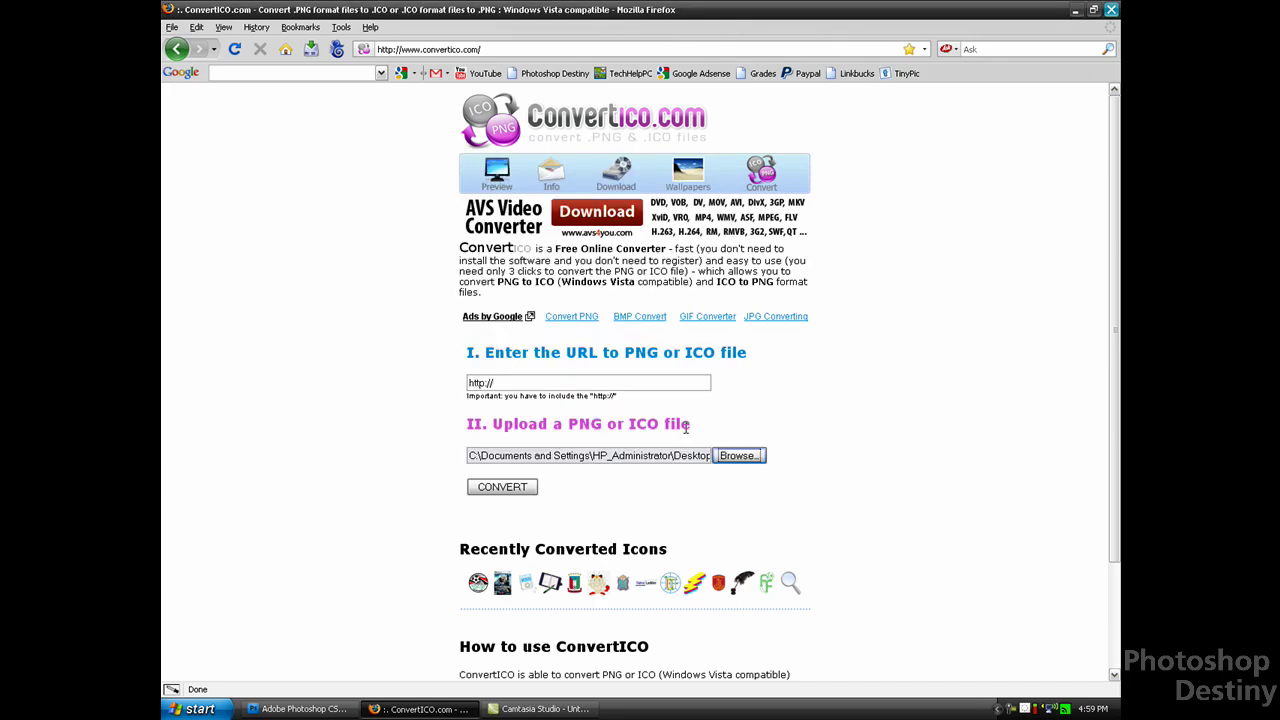
left_click(496, 493)
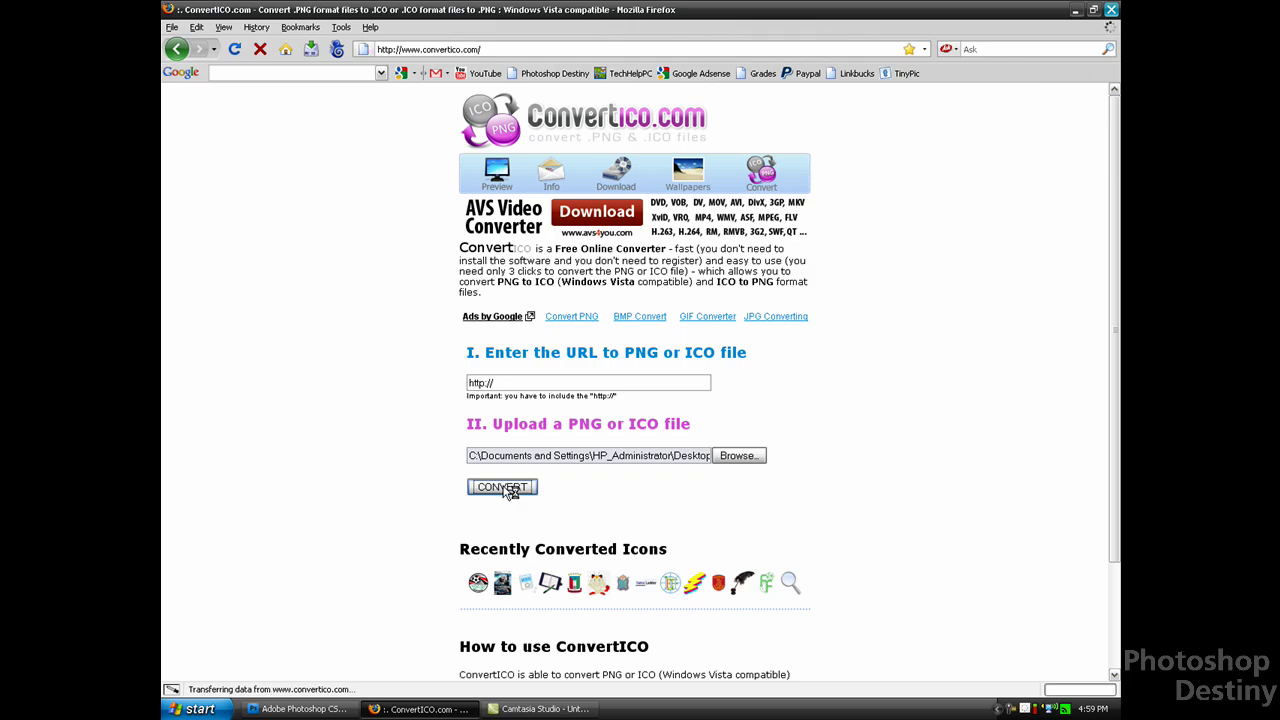
Download the converted icon to the Desktop as test_icon, with ICO Image as the file type.
scroll(320, 375, "down", 5)
scroll(310, 378, "up", 3)
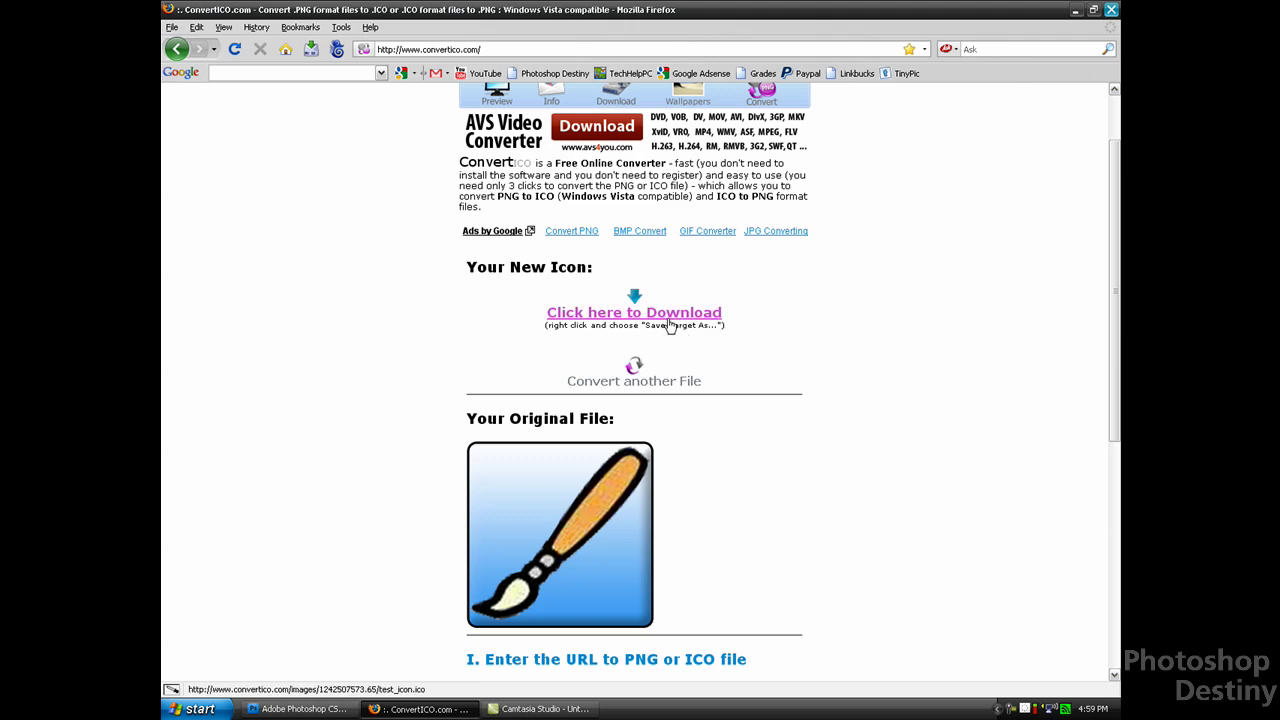
right_click(668, 316)
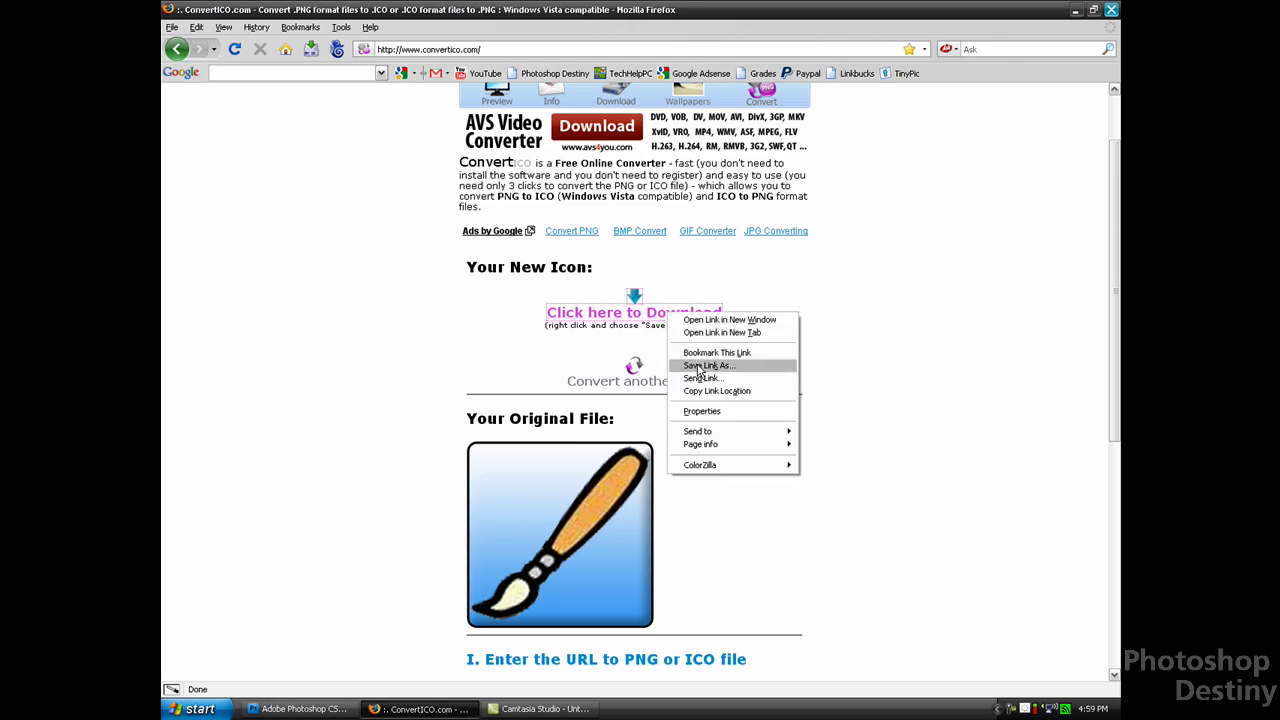
left_click(699, 367)
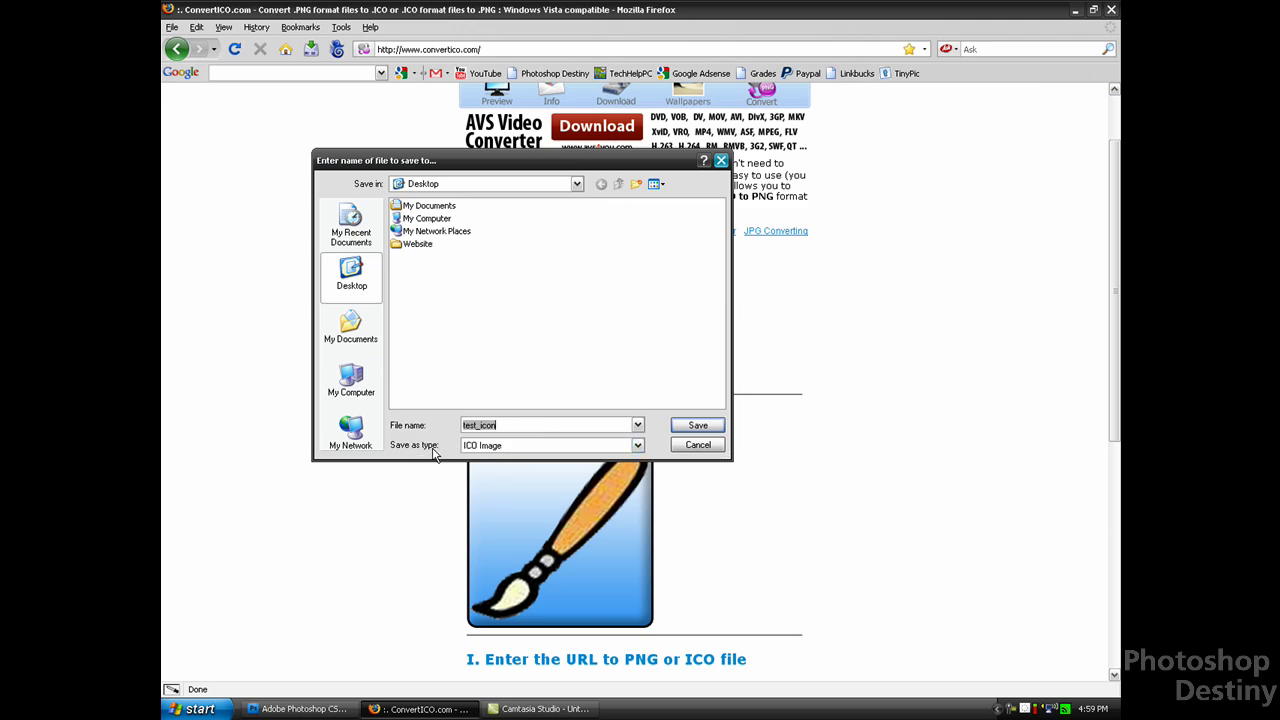
left_click(481, 449)
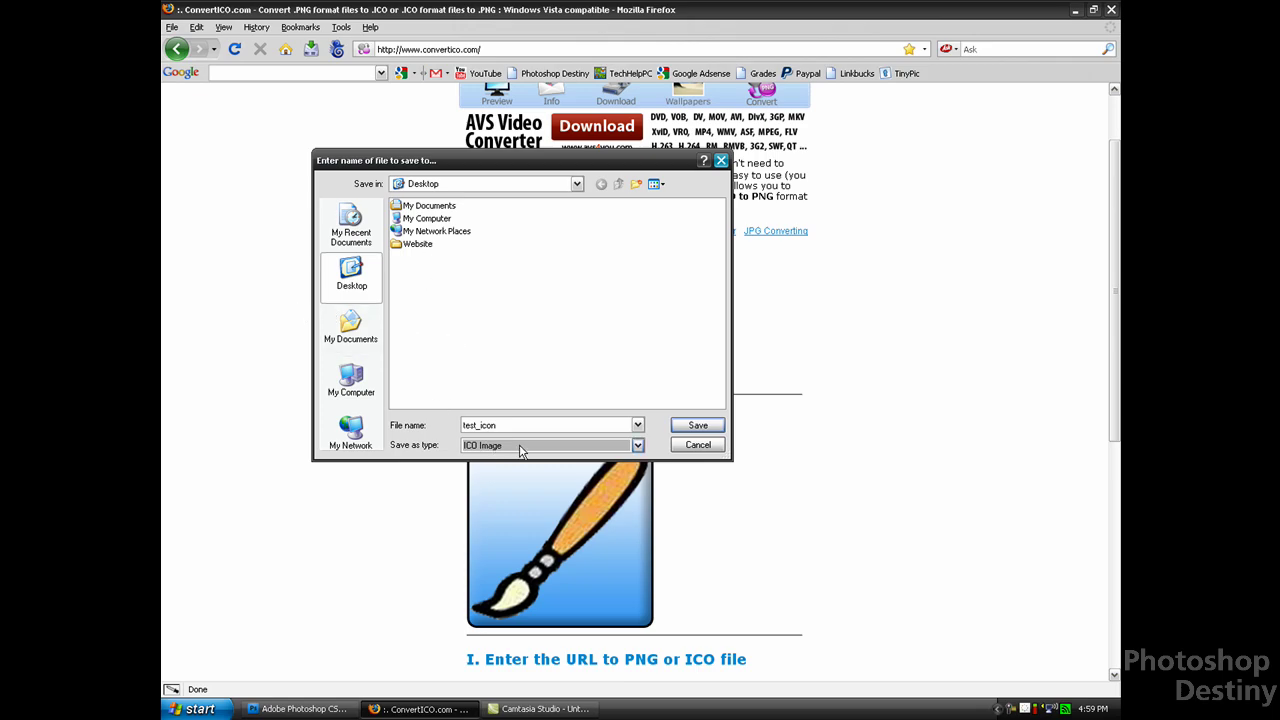
left_click(694, 426)
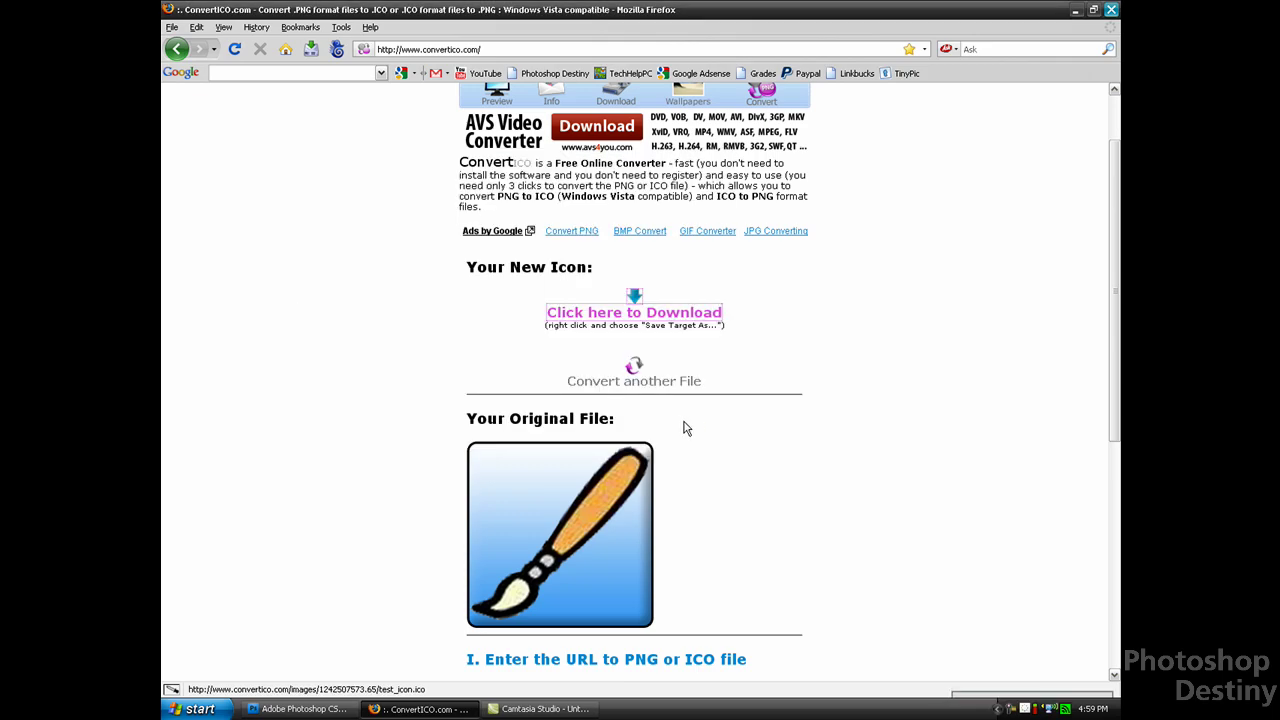
Minimize Firefox, move the PNG version of test_icon to the Recycle Bin and place the ICO file in its spot.
left_click(1075, 10)
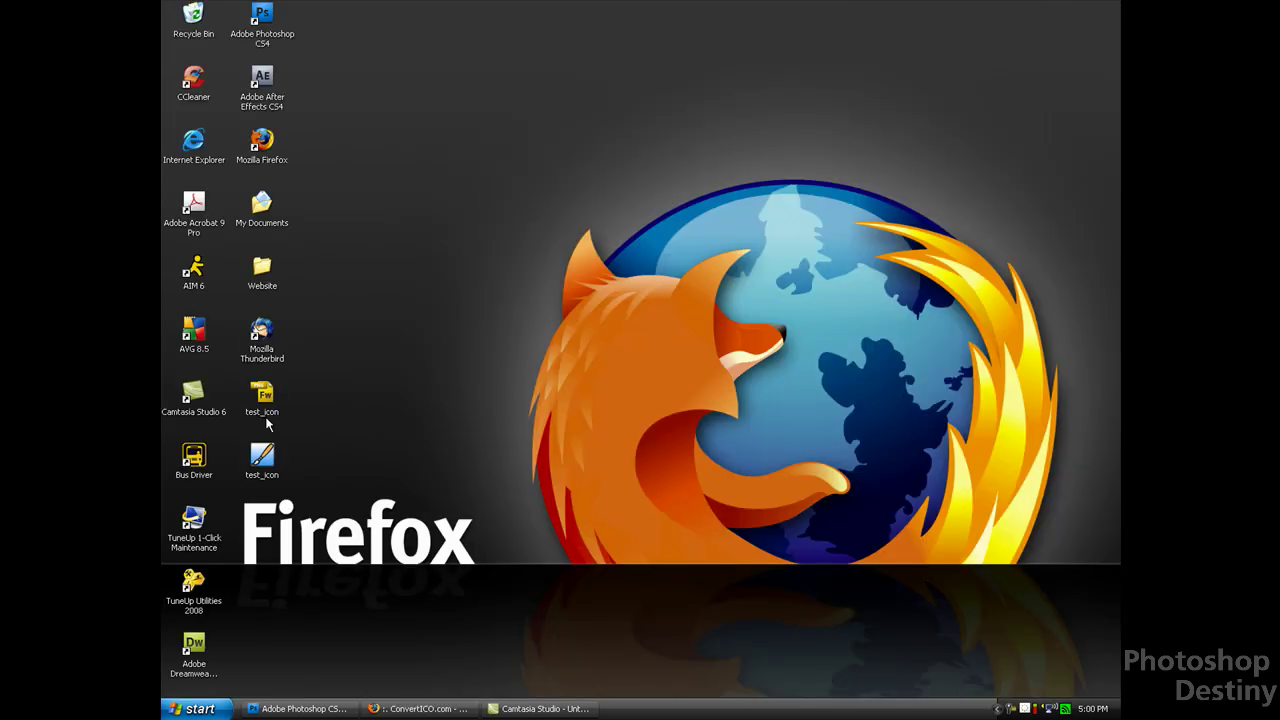
left_click_drag(281, 402, 200, 18)
left_click(276, 462)
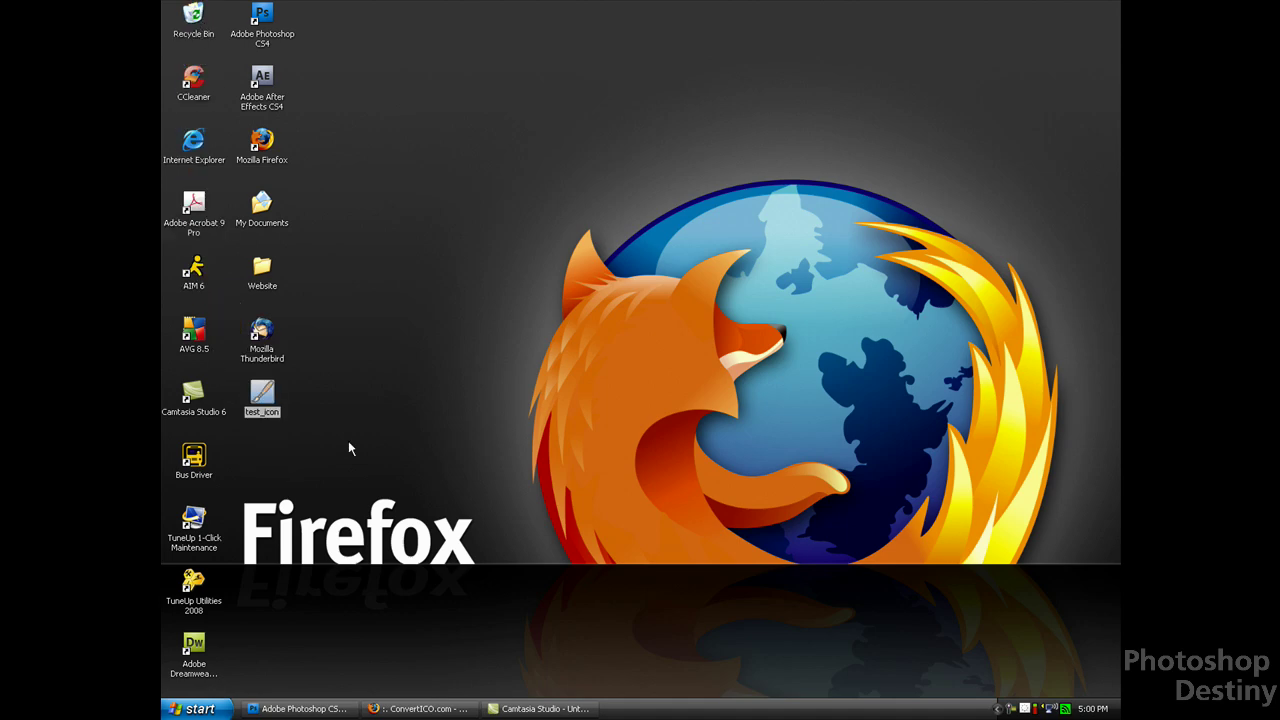
left_click(348, 441)
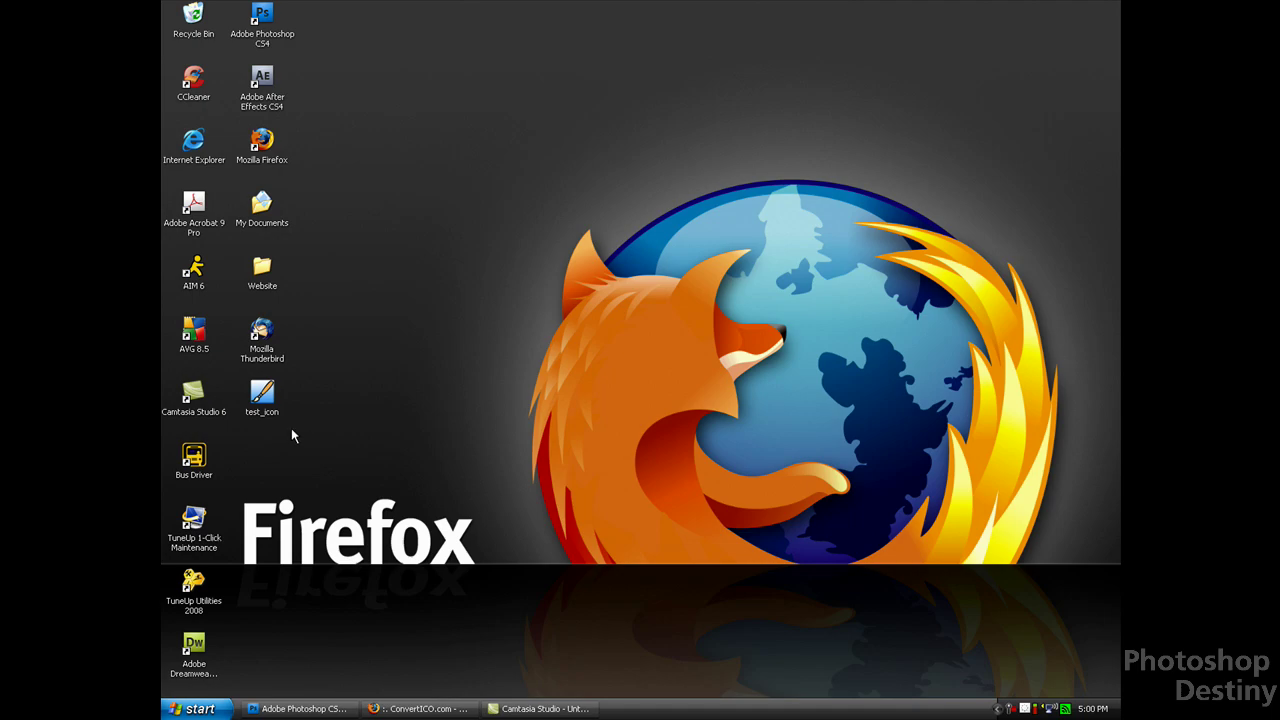
Open My Documents and start changing the folder icon in the Photoshop Brushes folder's properties.
double_click(262, 207)
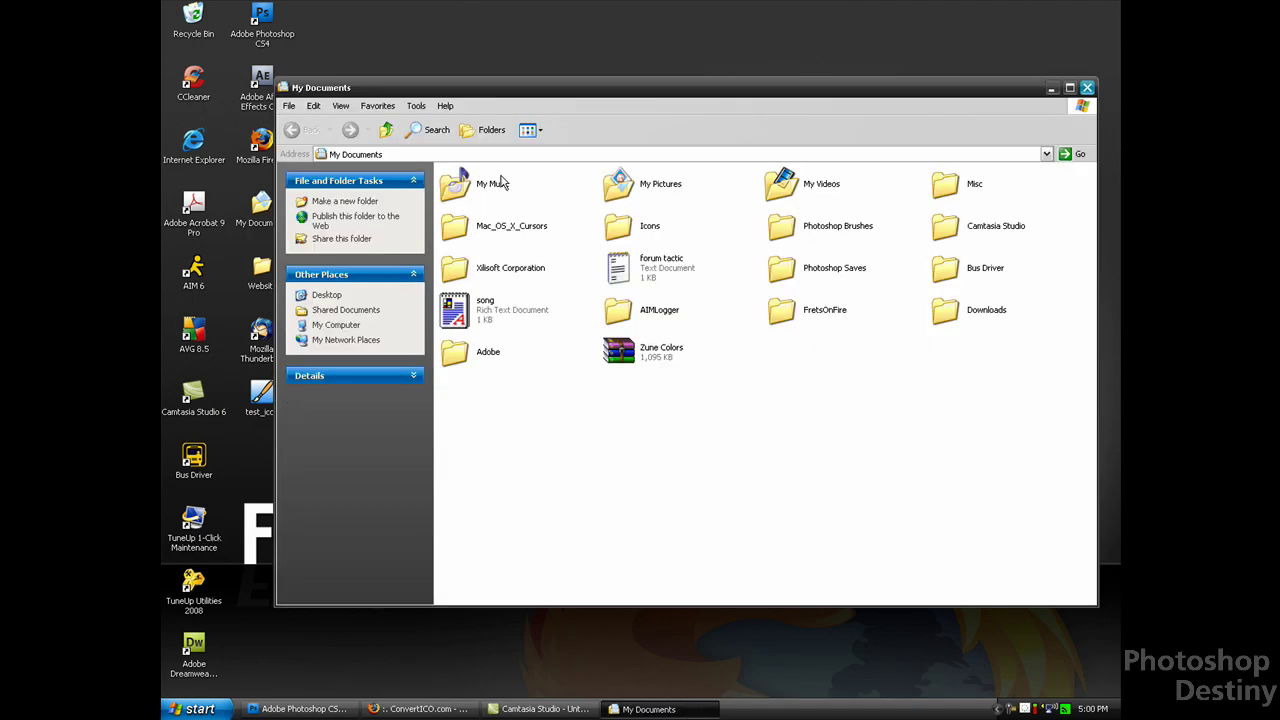
left_click_drag(522, 92, 536, 92)
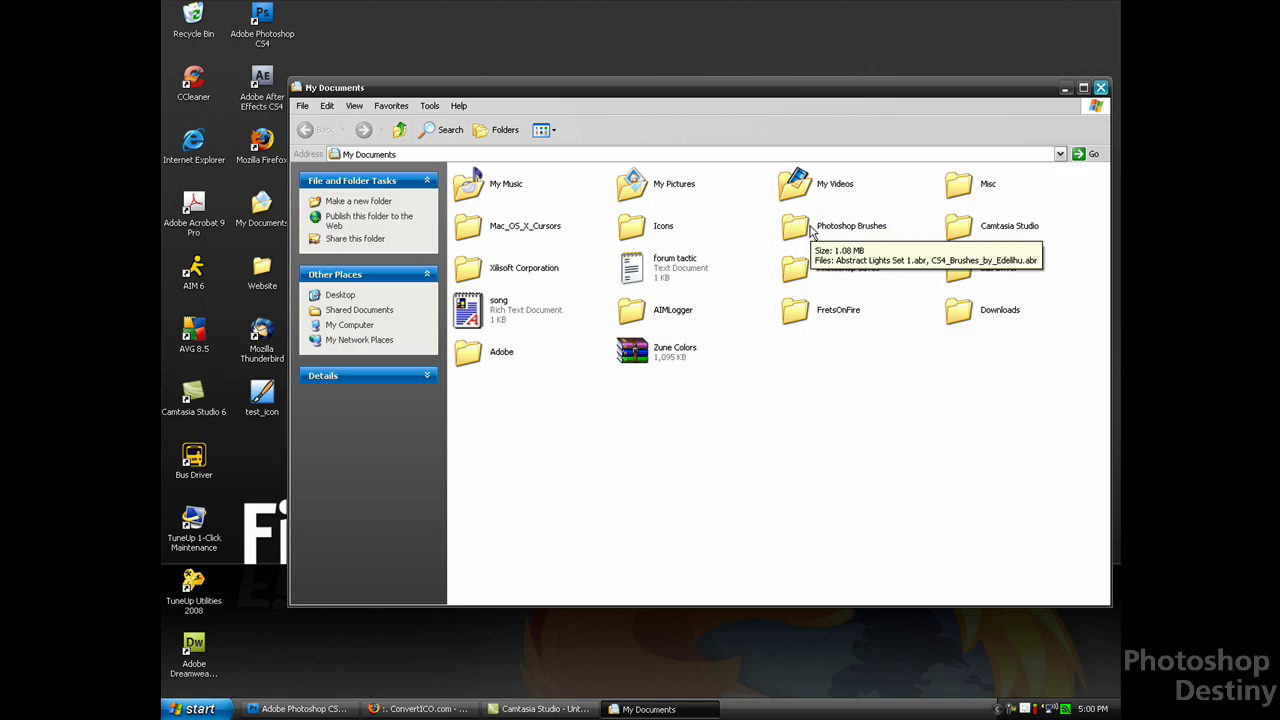
right_click(812, 232)
left_click(818, 509)
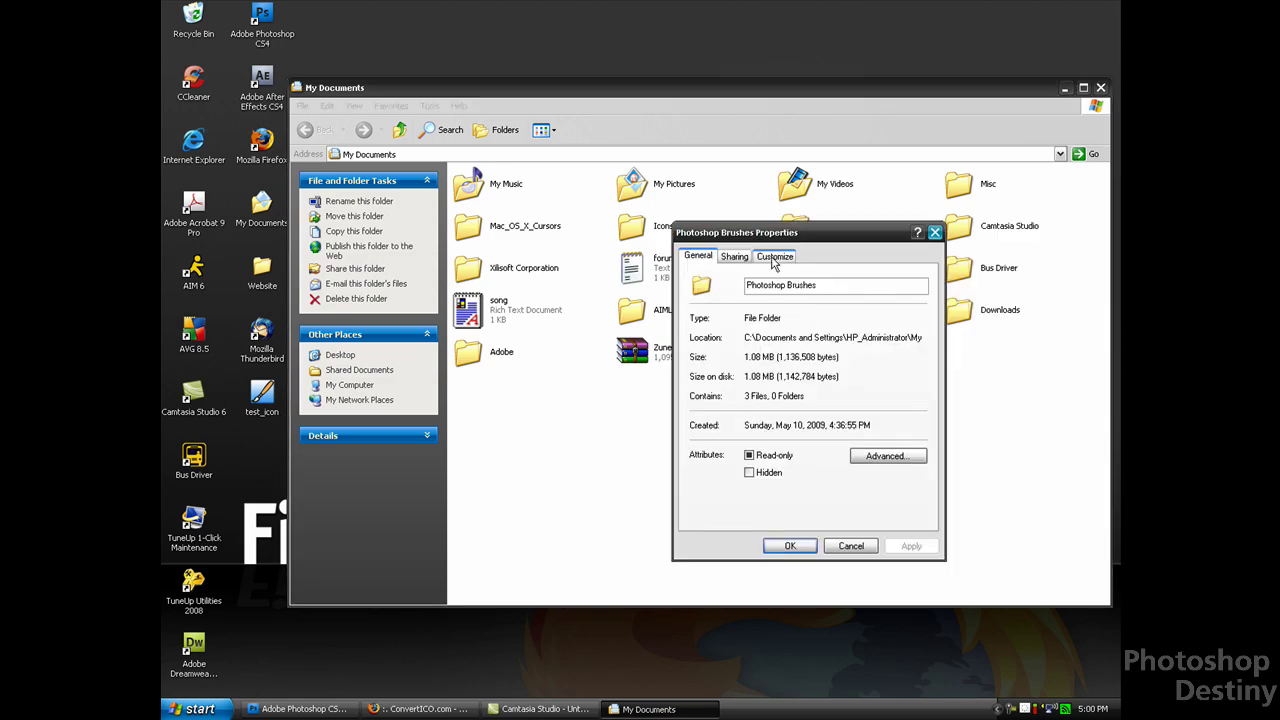
left_click(775, 256)
left_click(737, 512)
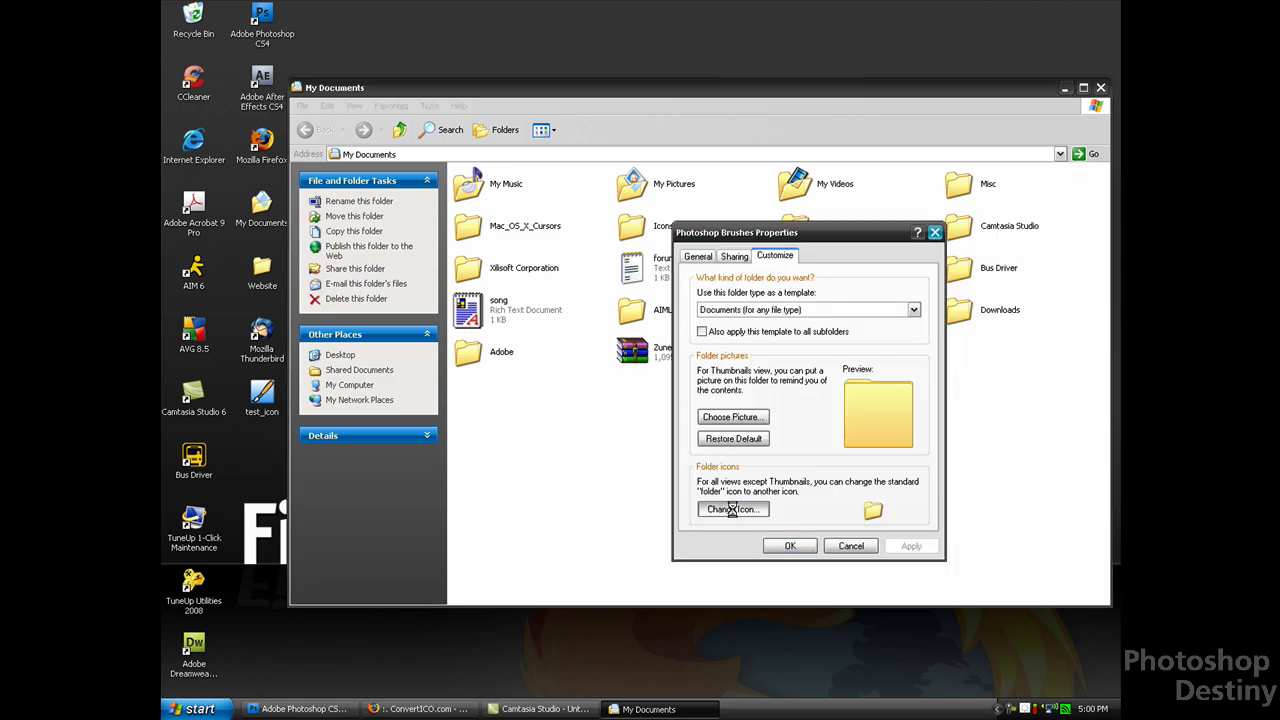
Assign test_icon from the Desktop as the Photoshop Brushes folder's icon, apply the change and close the properties.
left_click(897, 343)
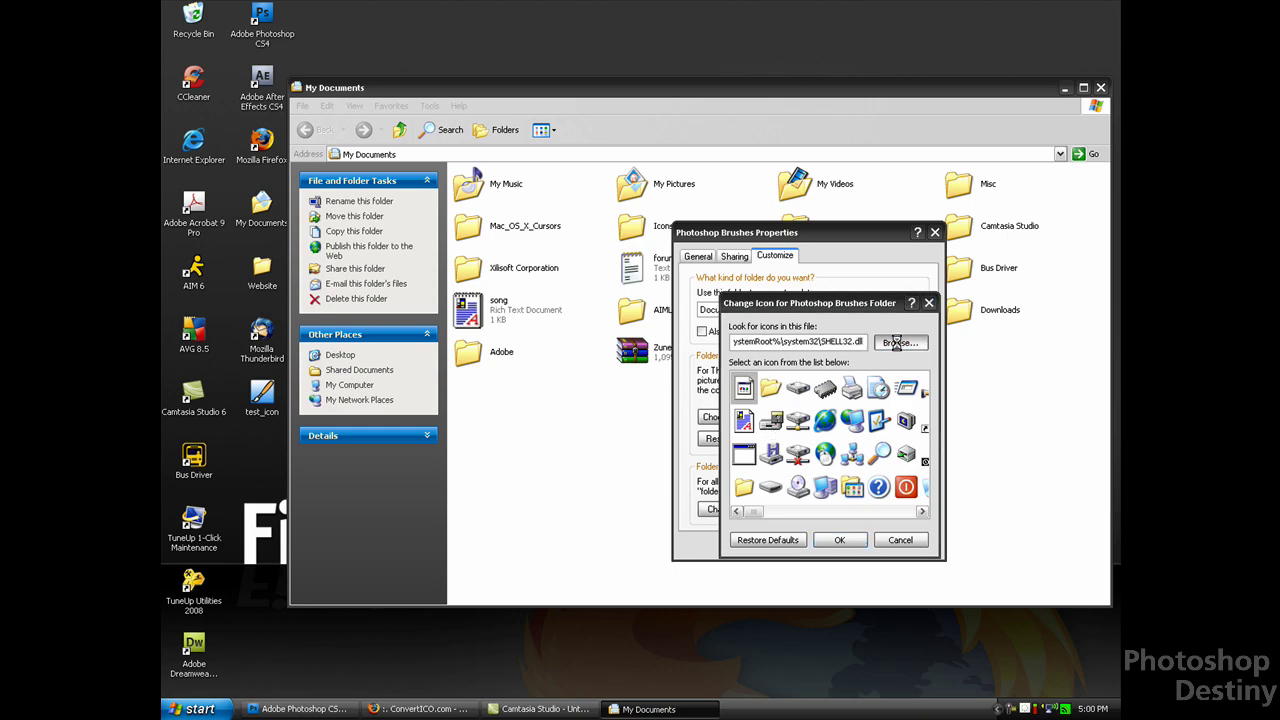
left_click_drag(862, 315, 562, 285)
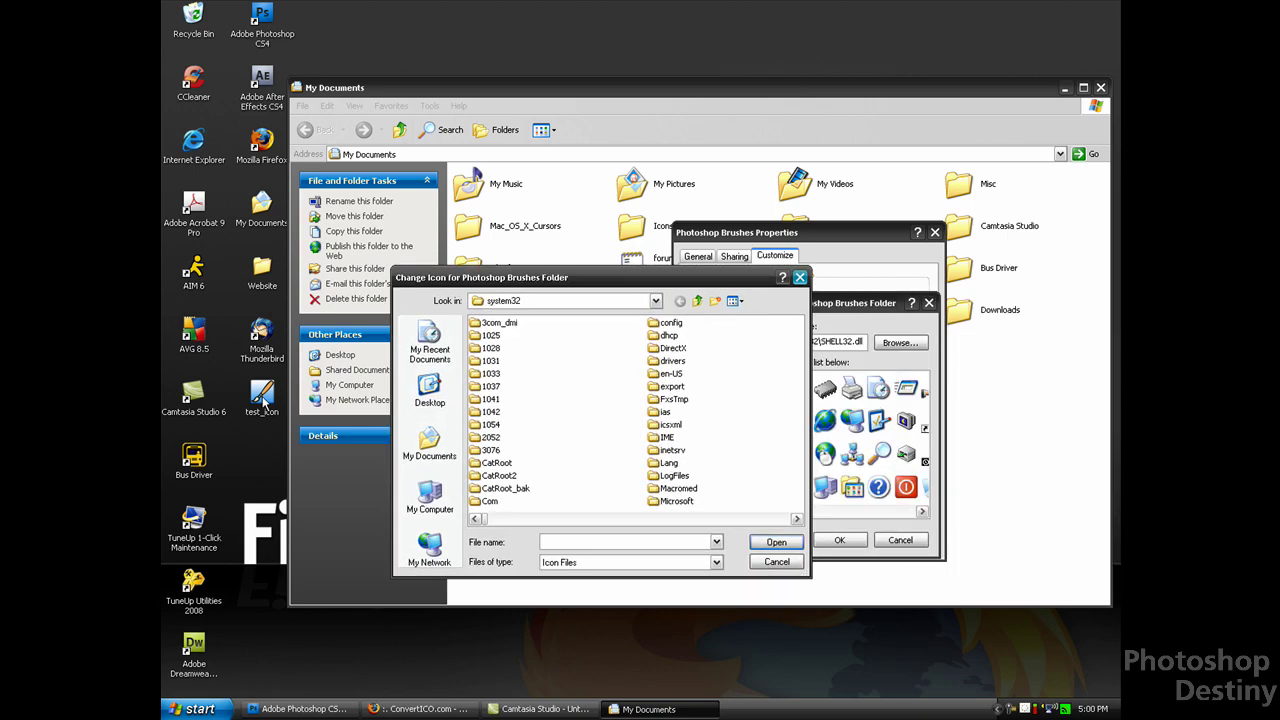
left_click(430, 392)
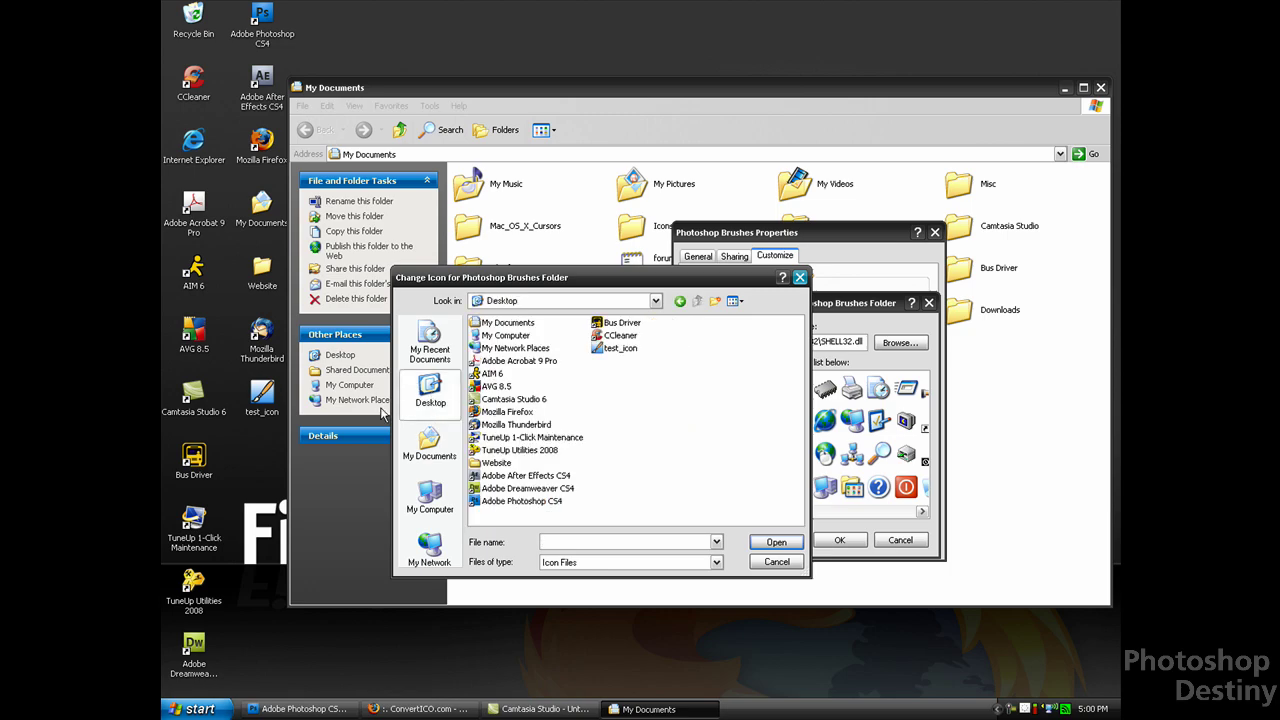
left_click(610, 348)
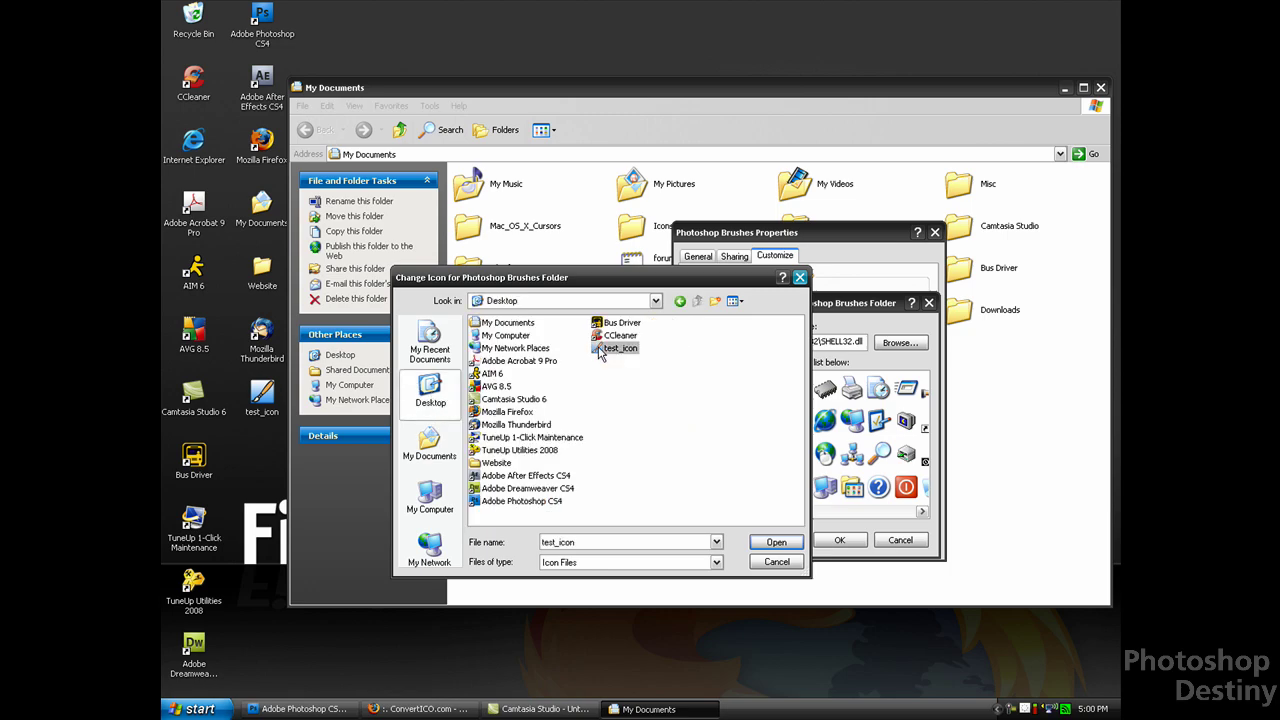
left_click(765, 542)
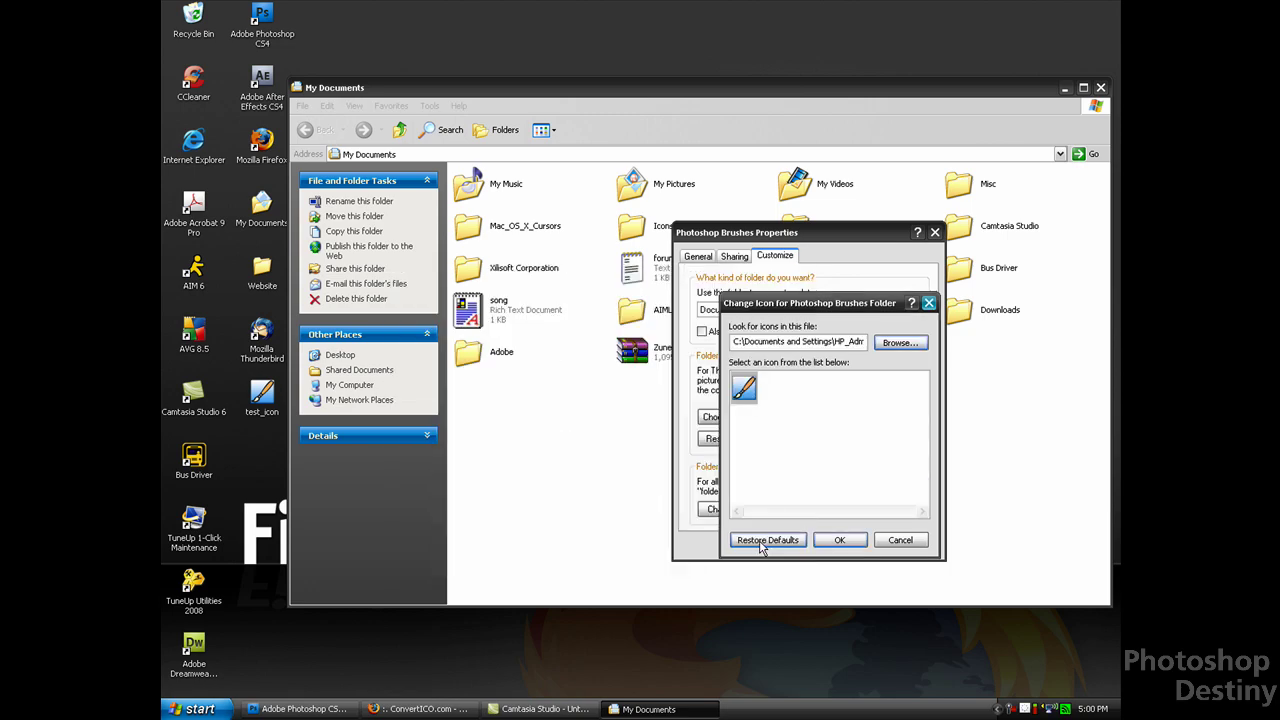
left_click(842, 541)
left_click(908, 550)
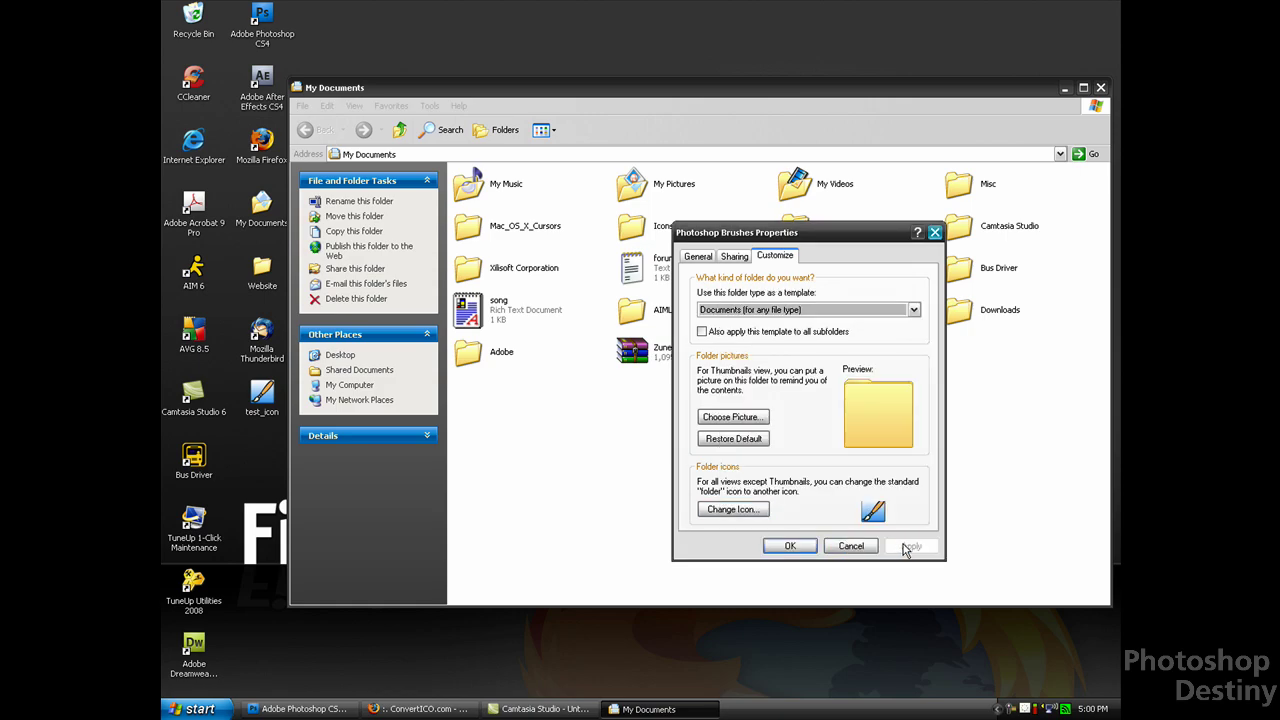
left_click(778, 548)
left_click(777, 551)
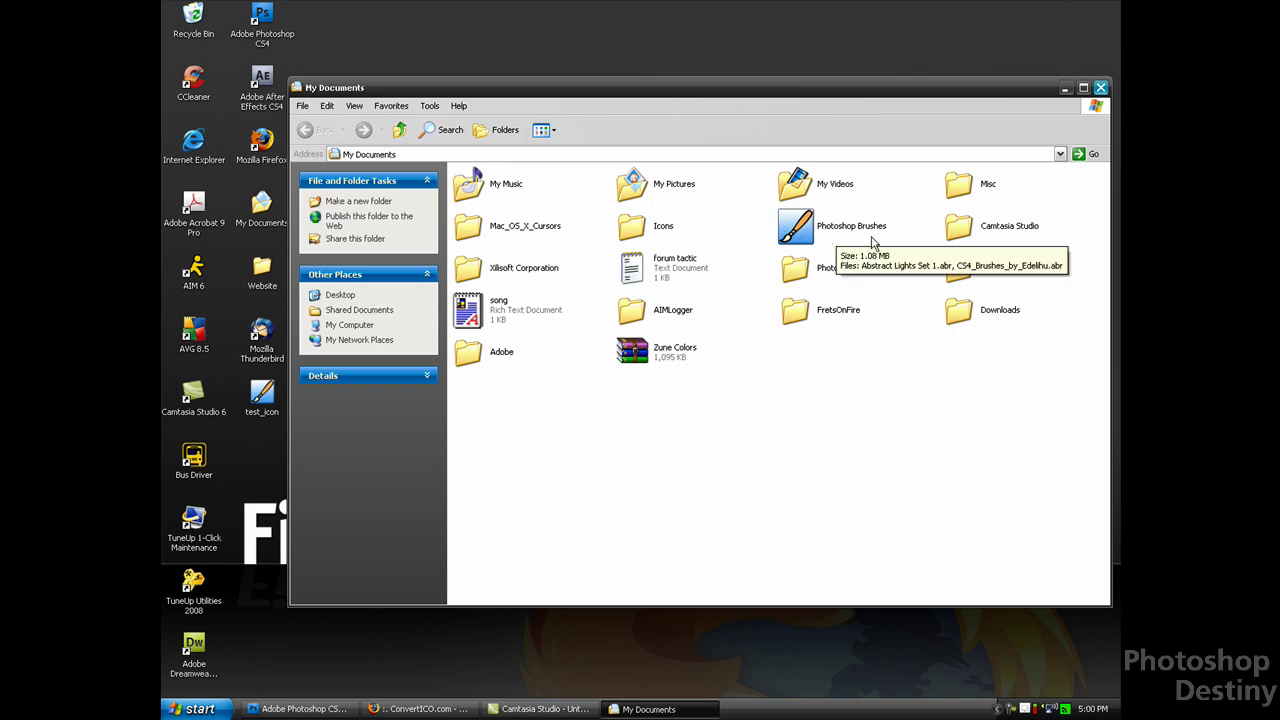
Look inside the Photoshop Brushes folder, return to My Documents and close the window.
left_click(812, 232)
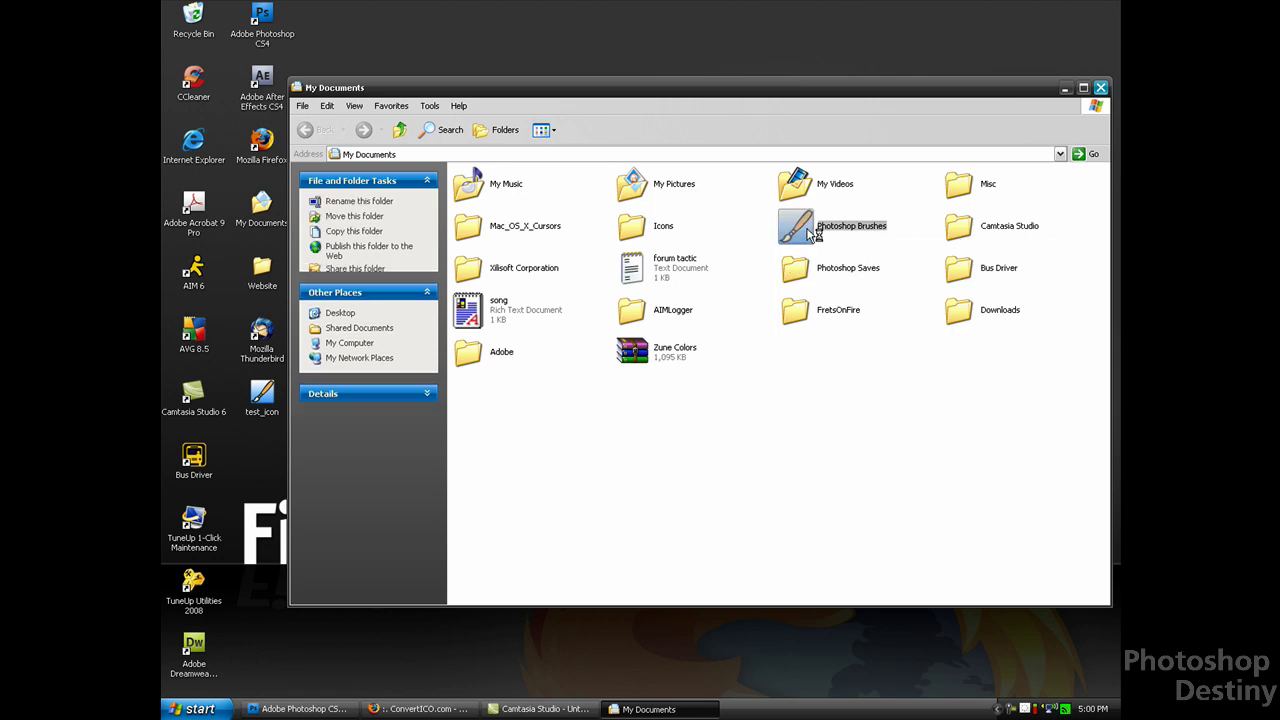
double_click(812, 232)
key("BackSpace")
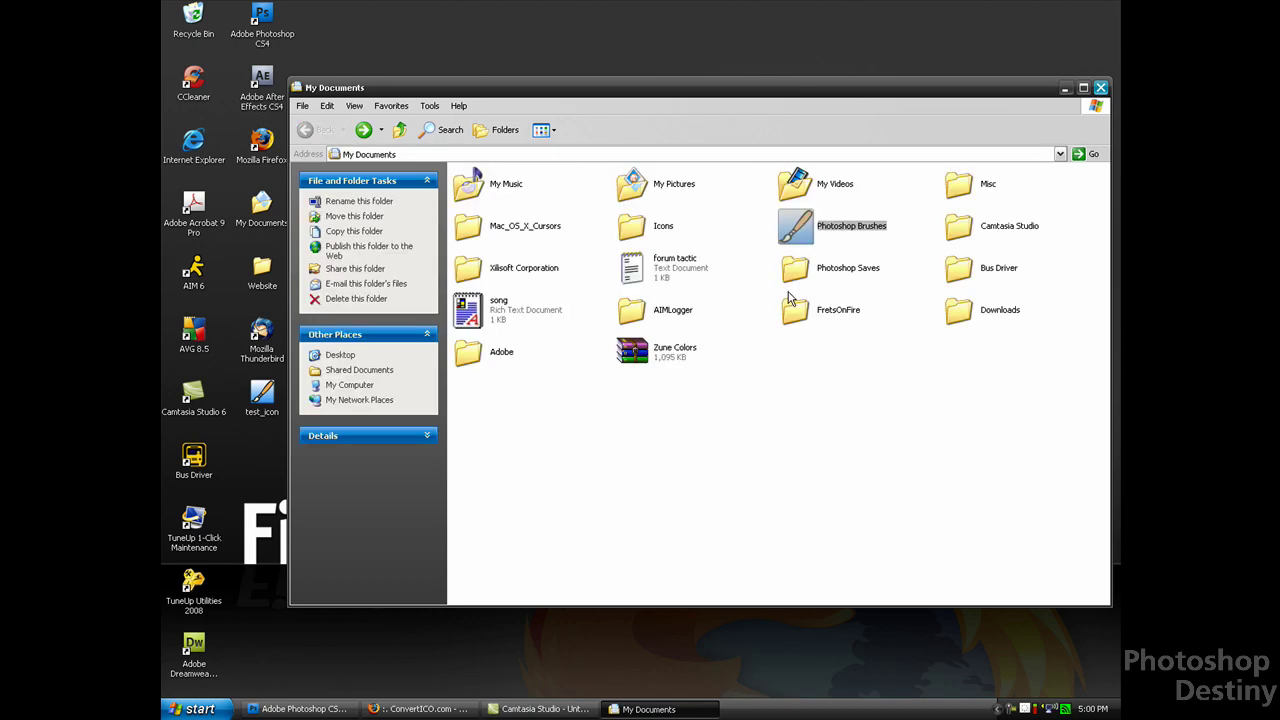
left_click(938, 400)
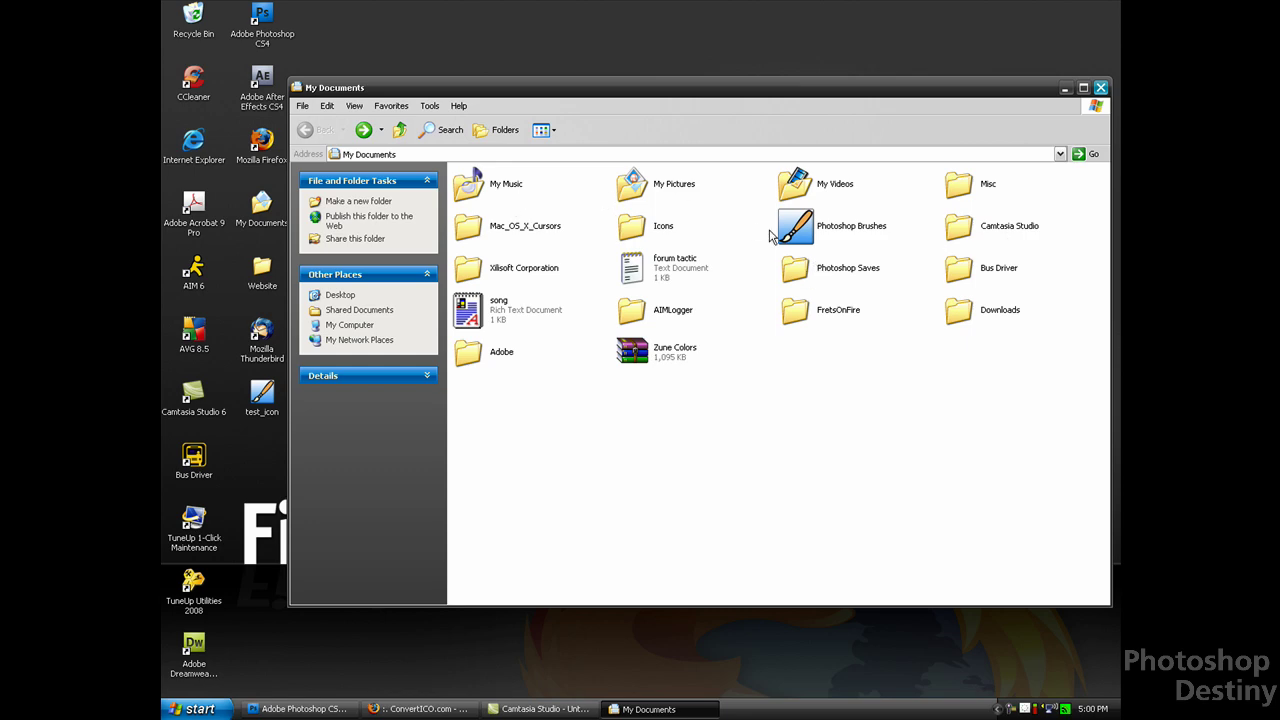
left_click(1101, 89)
mouse_move(270, 404)
left_mouse_down()
mouse_move(309, 397)
mouse_move(309, 372)
mouse_move(265, 400)
left_mouse_up()
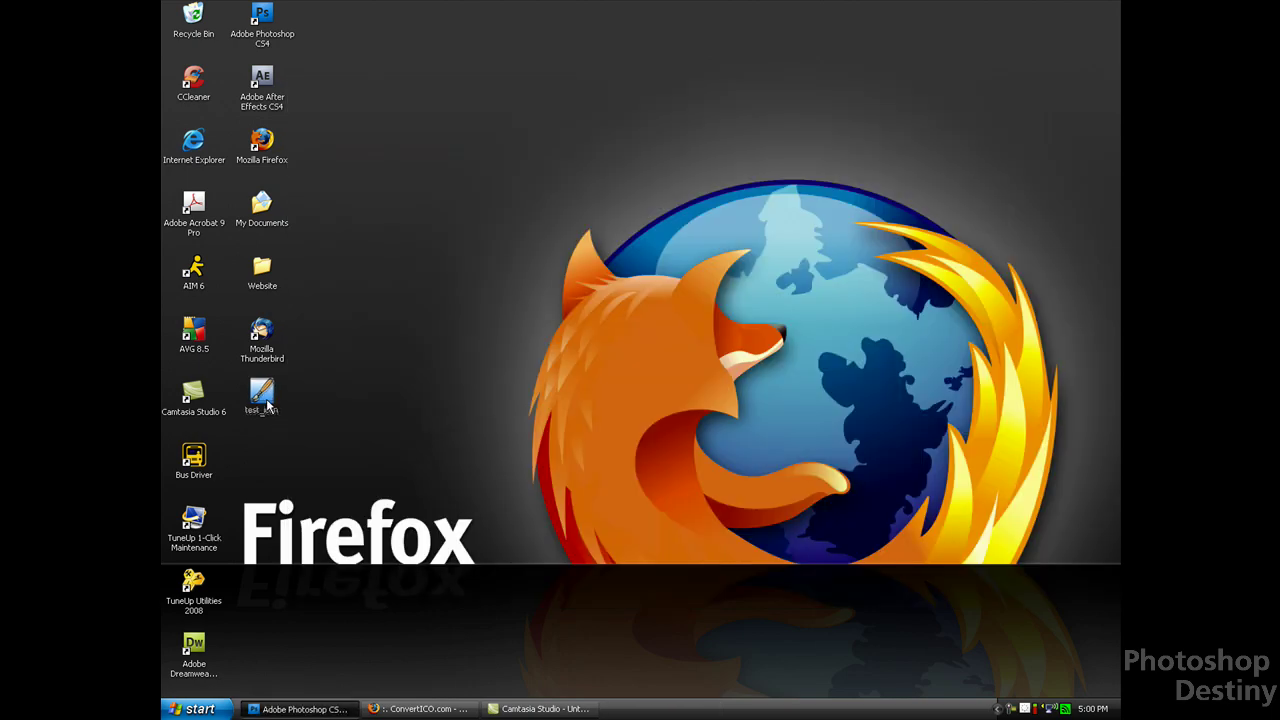
left_click_drag(455, 476, 240, 382)
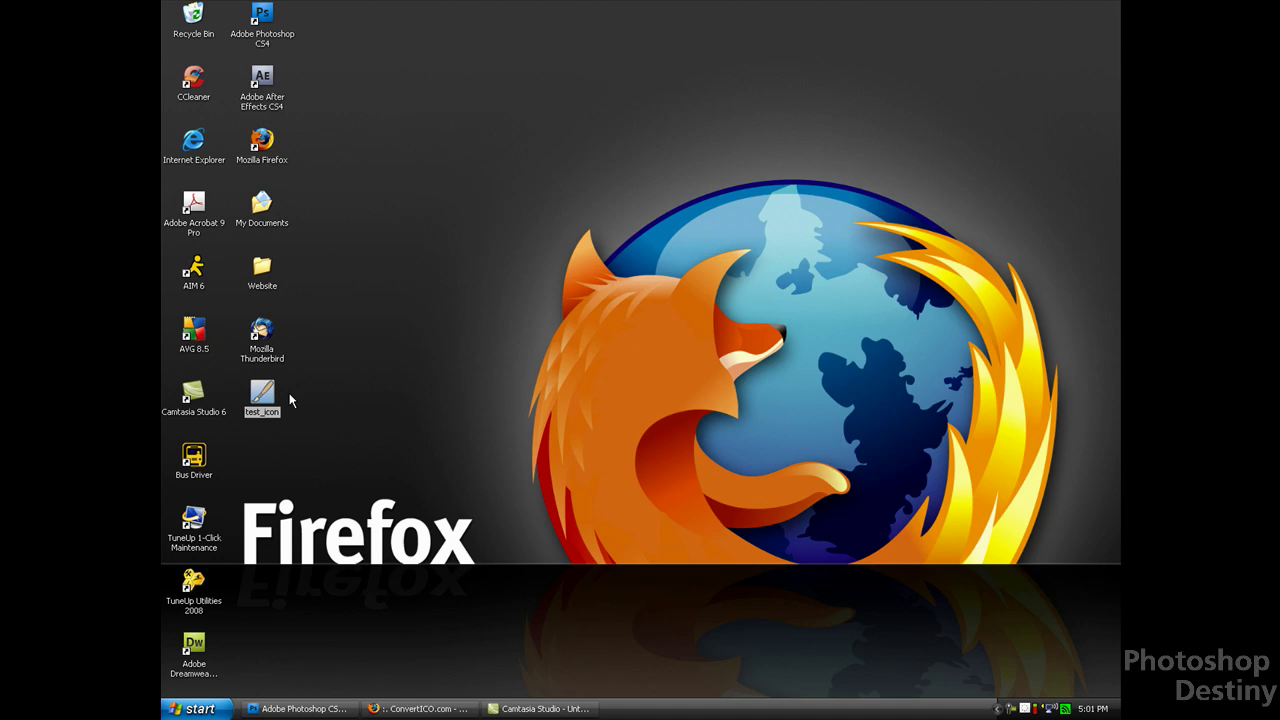
mouse_move(289, 395)
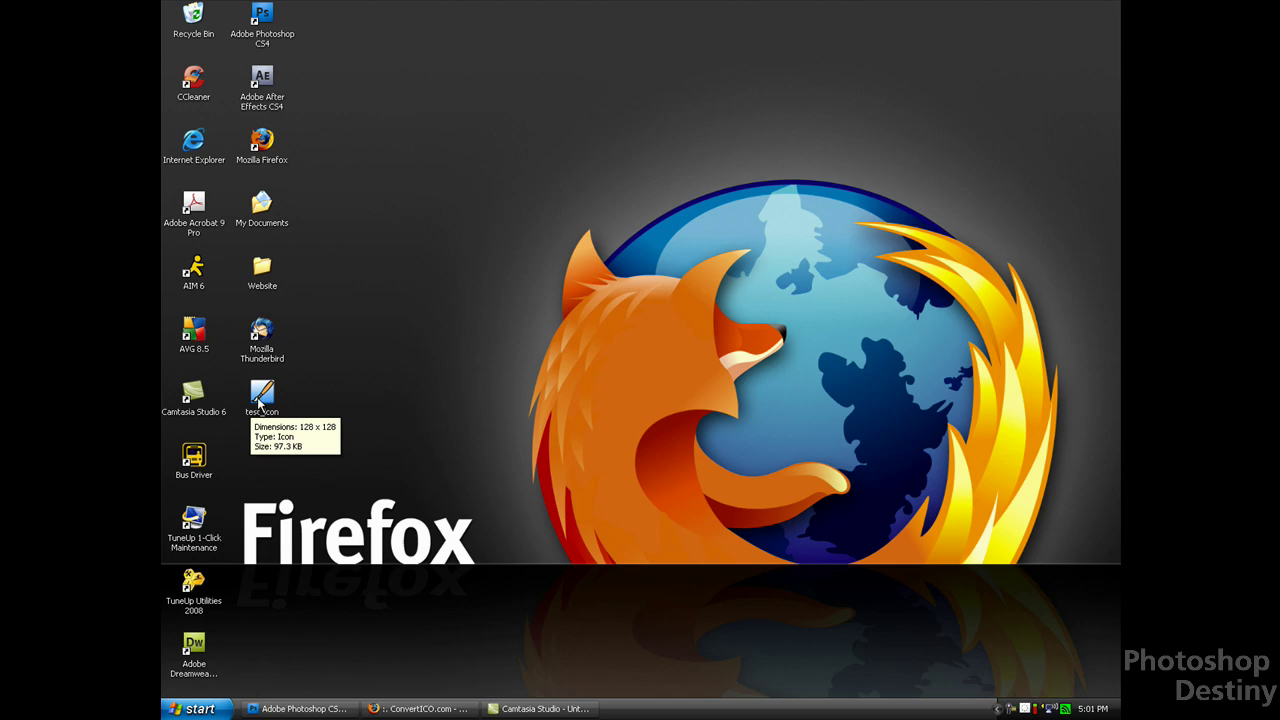
right_click(392, 276)
left_click(415, 246)
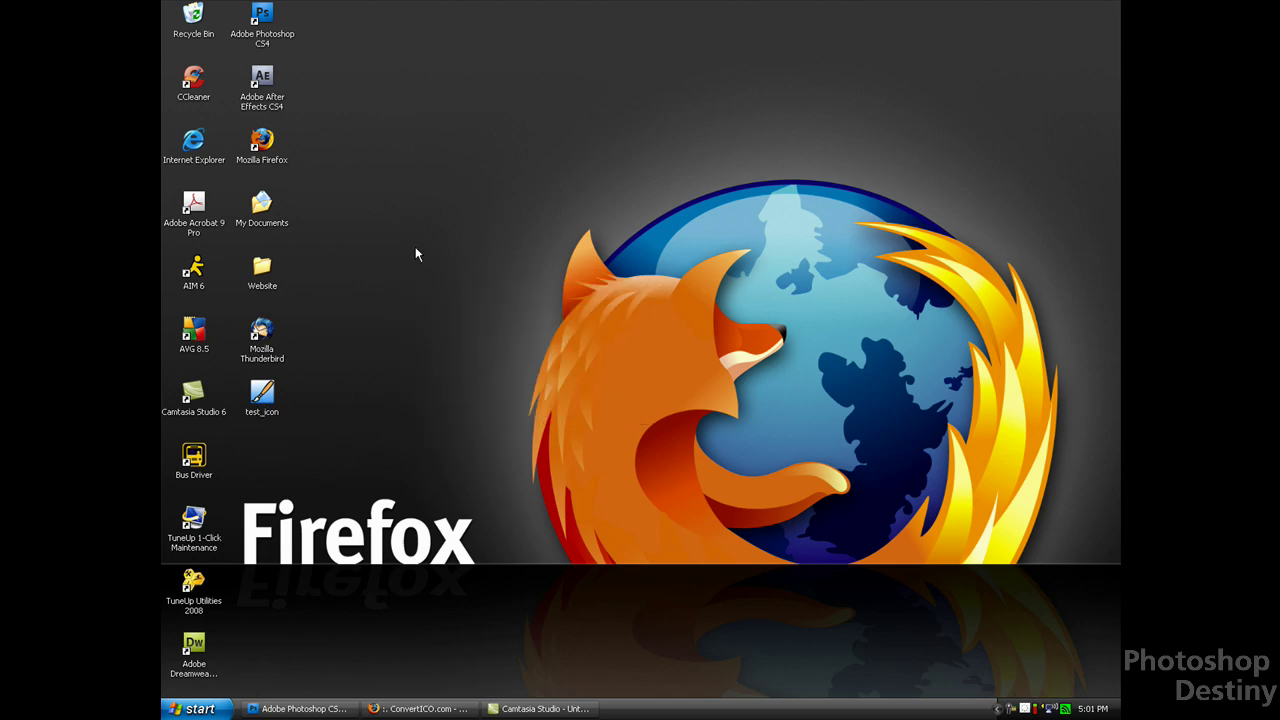